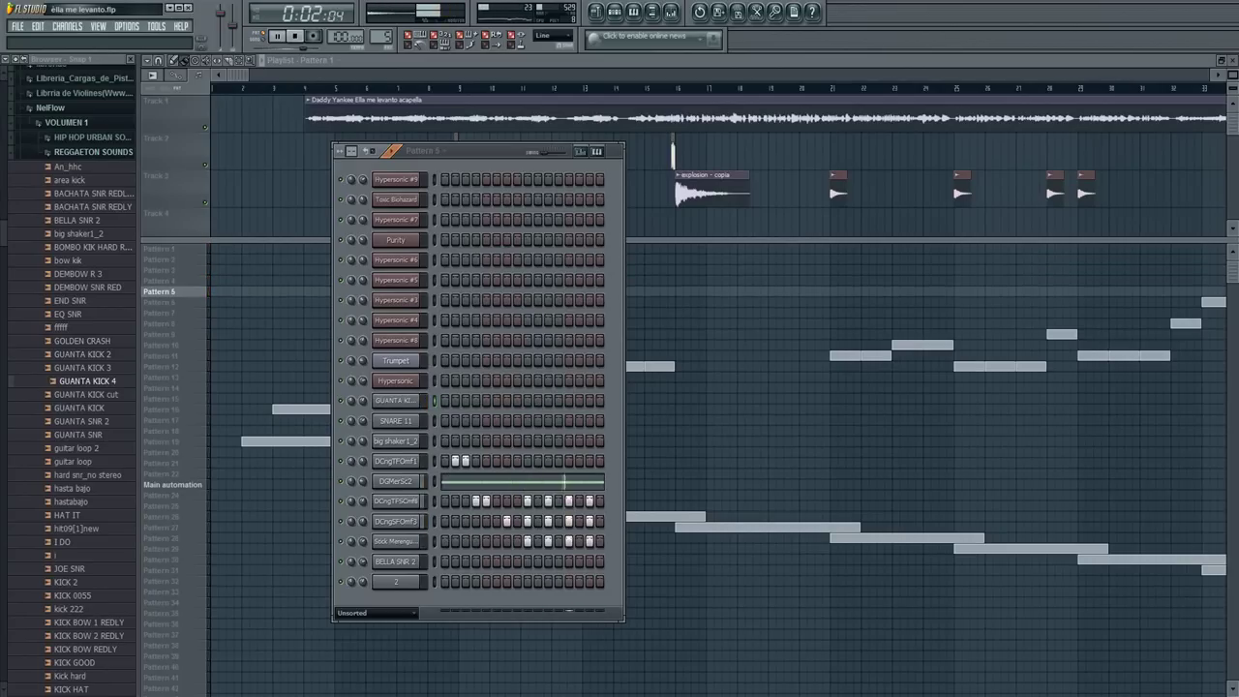
Play through patterns 6 to 16 one by one and examine their percussion parts in the step sequencer.
{"action": "key", "text": "KP_Add"}
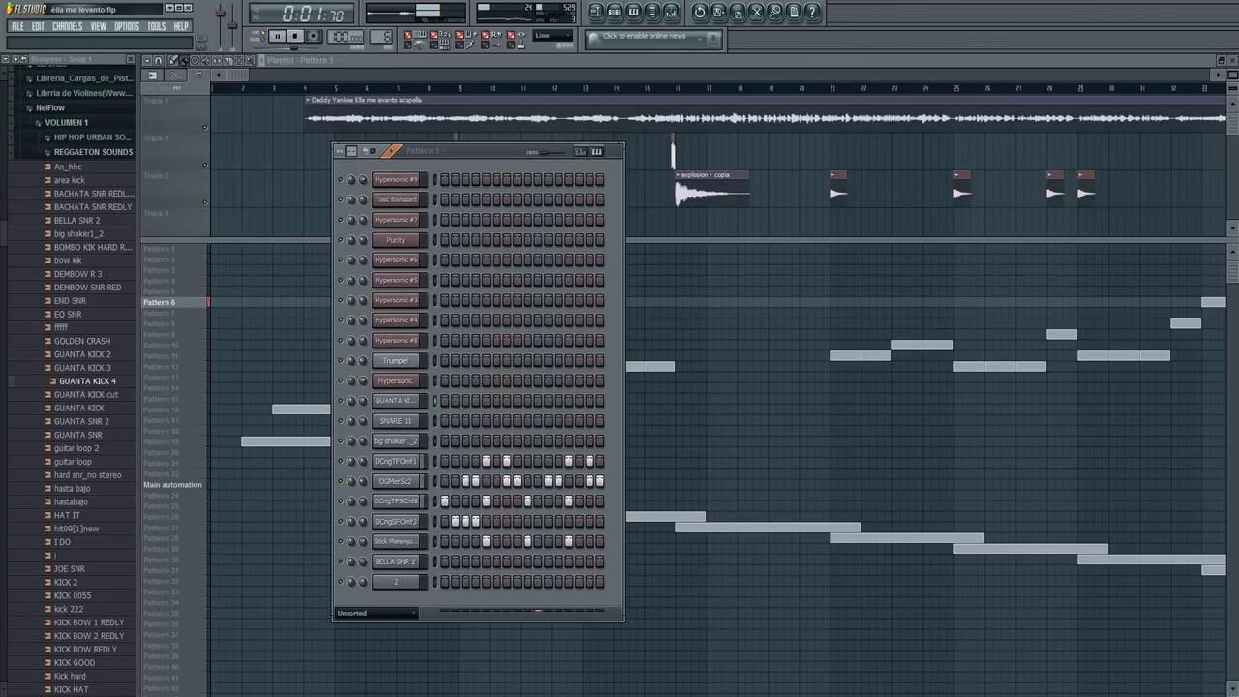
{"action": "key", "text": "KP_Add"}
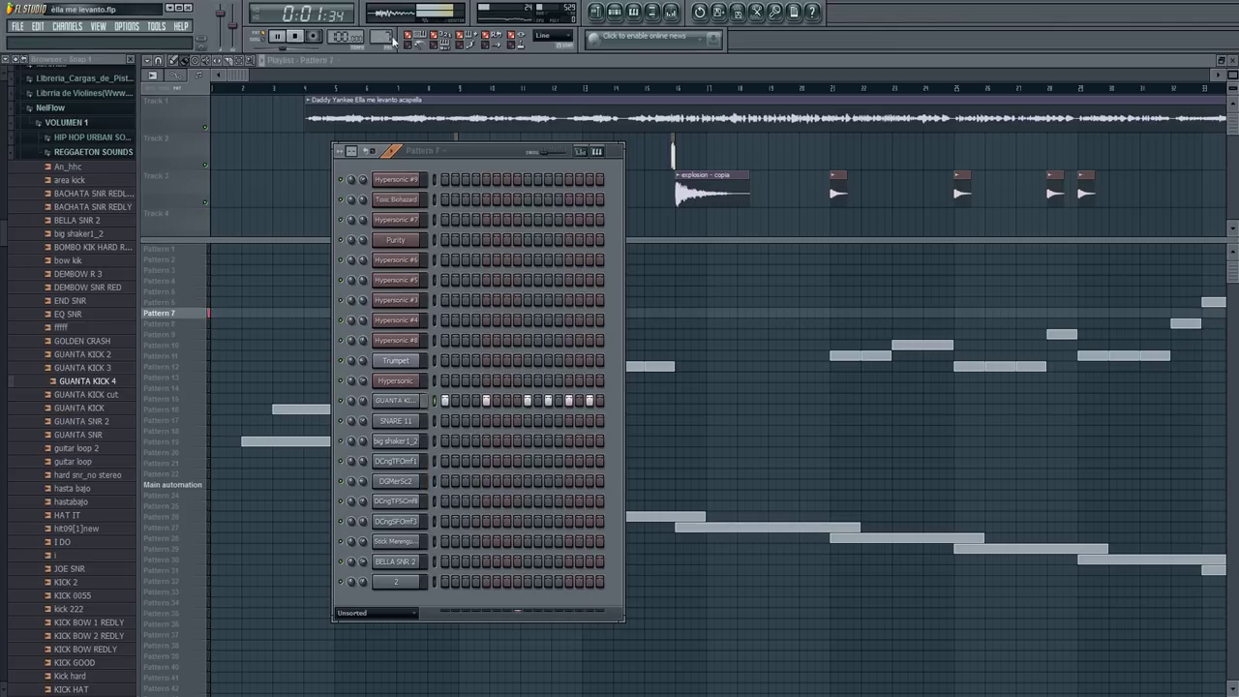
{"action": "key", "text": "KP_Add"}
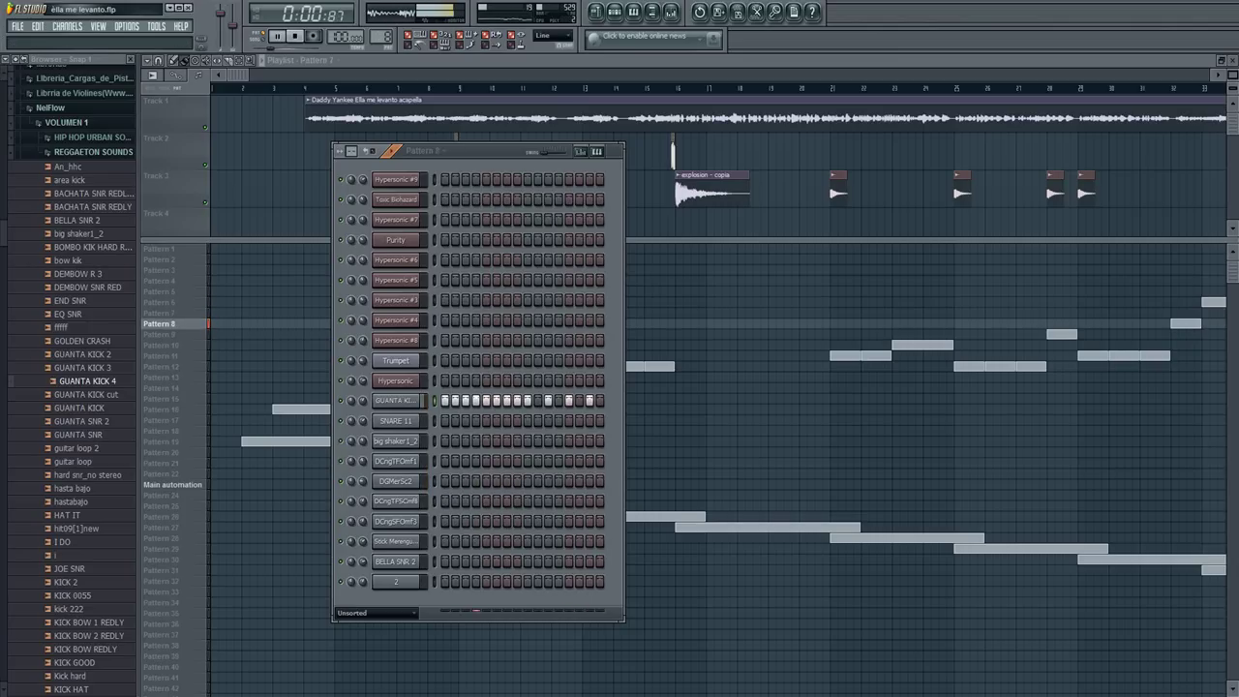
{"action": "key", "text": "KP_Add"}
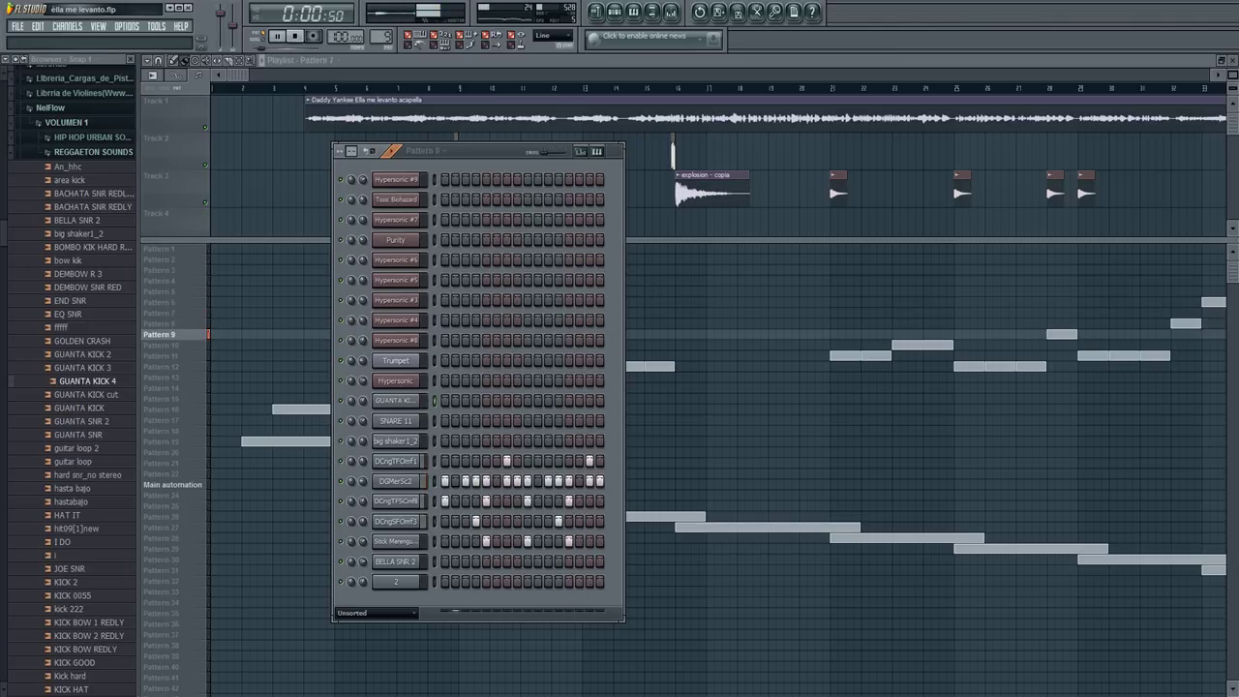
{"action": "key", "text": "KP_Add"}
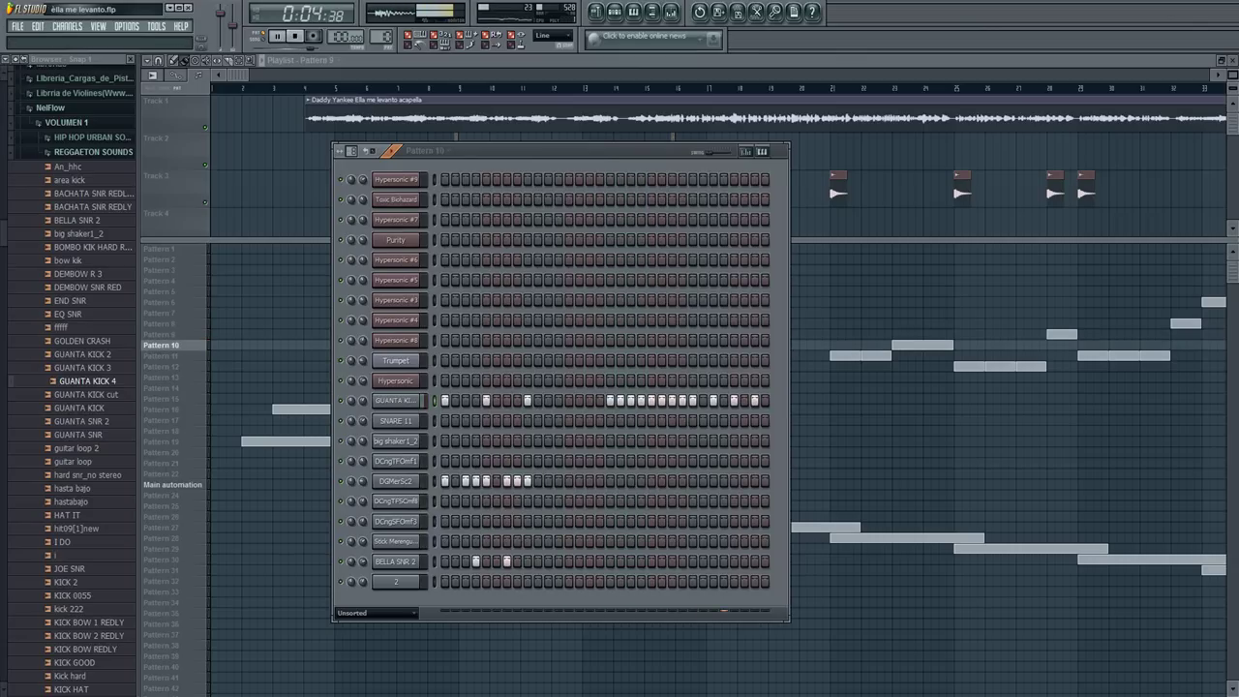
{"action": "key", "text": "KP_Add"}
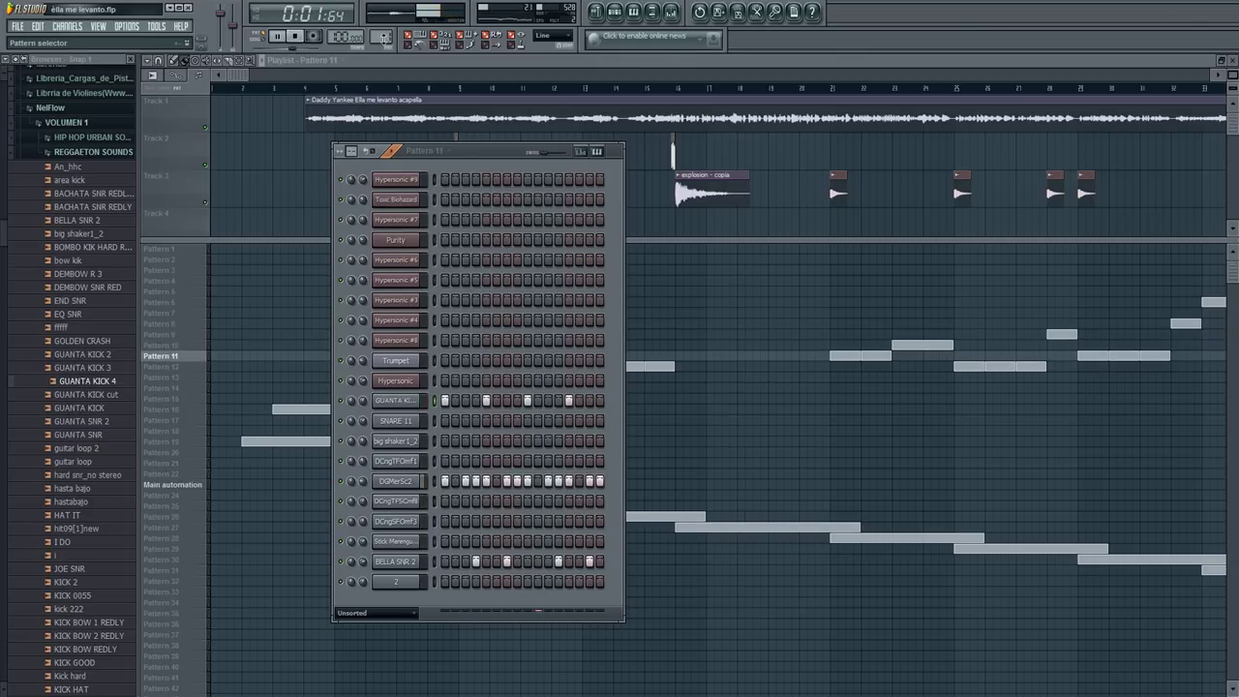
{"action": "key", "text": "KP_Add"}
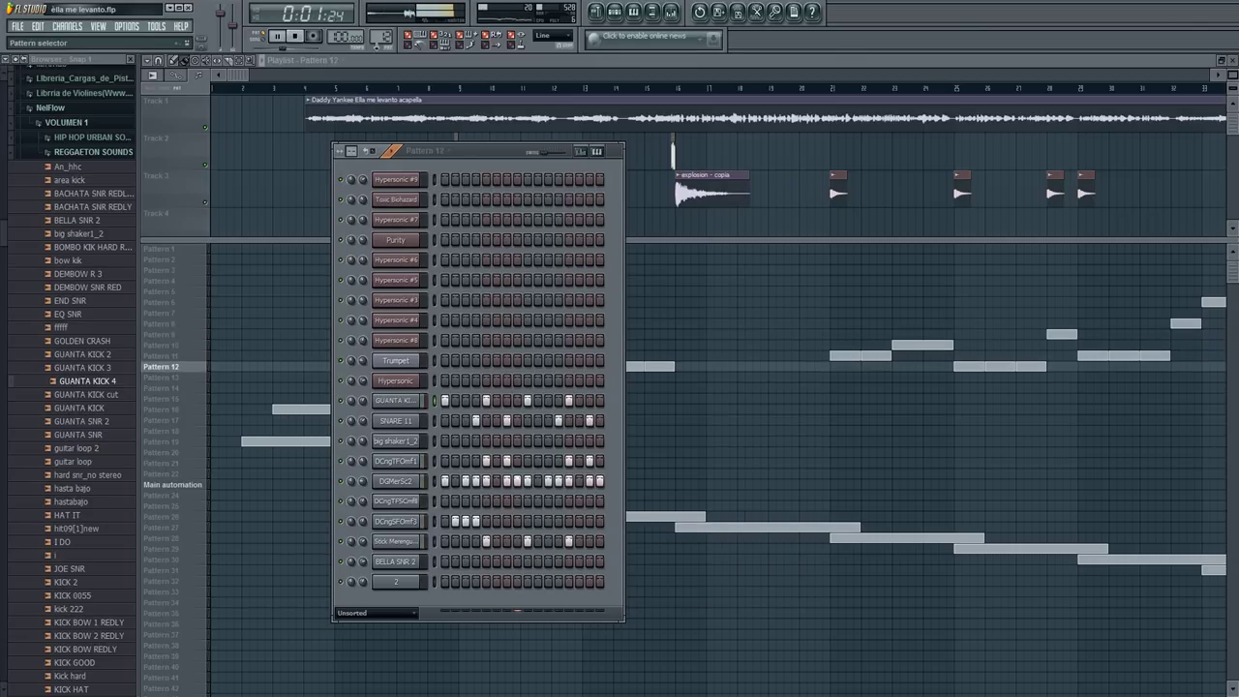
{"action": "key", "text": "KP_Add"}
{"action": "key", "text": "KP_Add"}
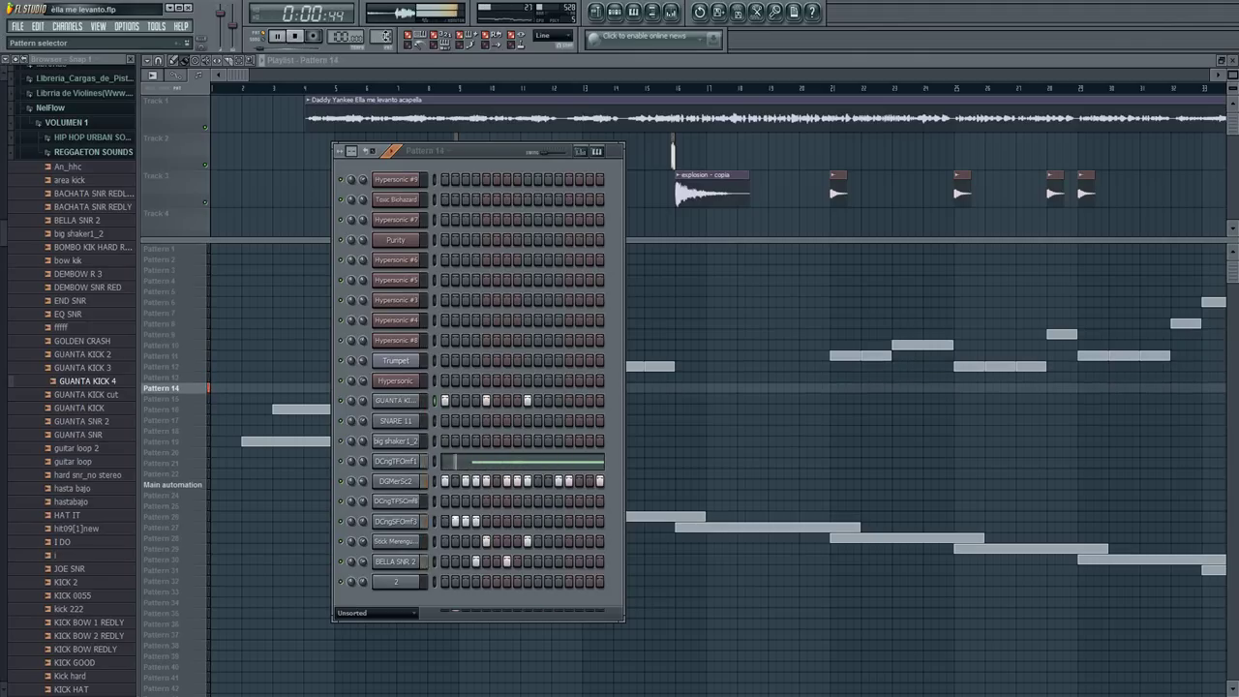
{"action": "key", "text": "KP_Add"}
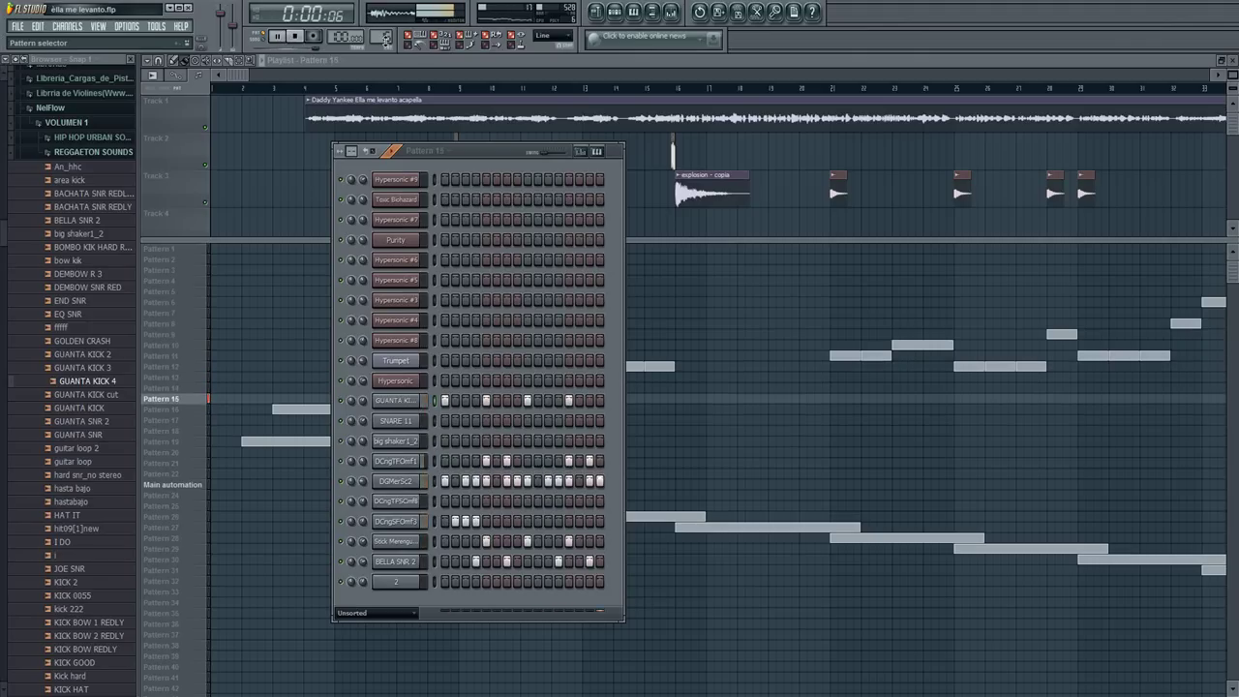
{"action": "key", "text": "KP_Add"}
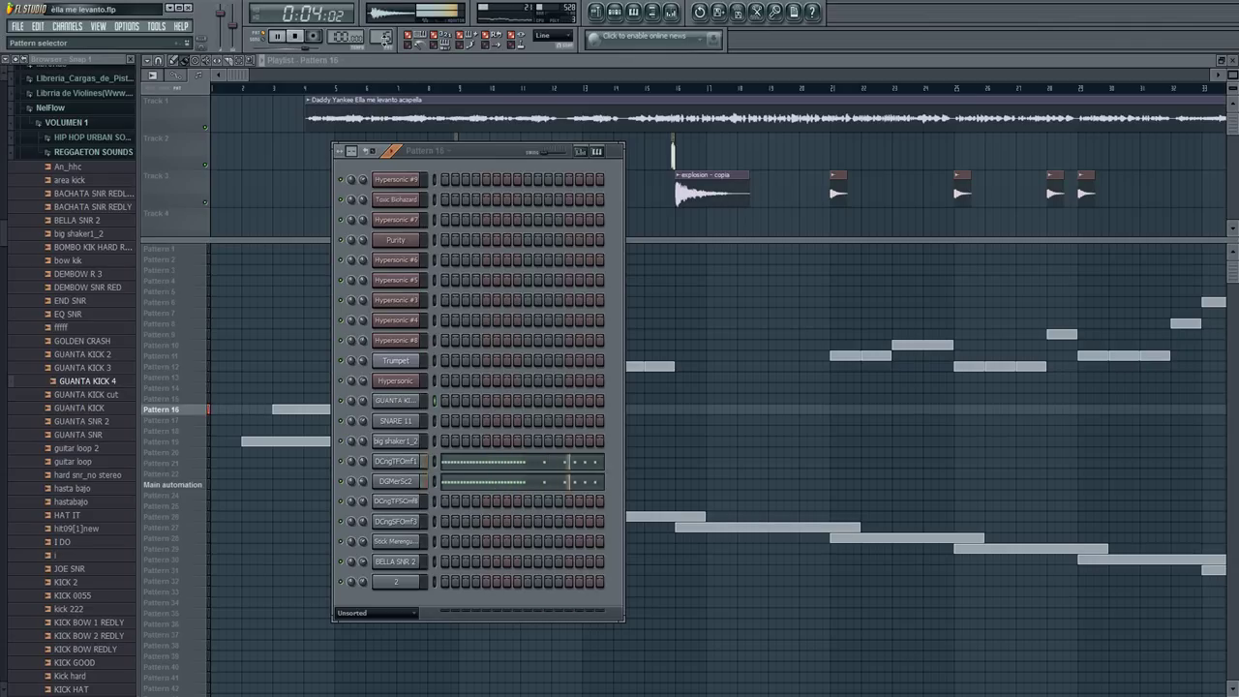
Advance to pattern 17 and switch between it and pattern 16 to compare how they sound.
{"action": "key", "text": "KP_Add"}
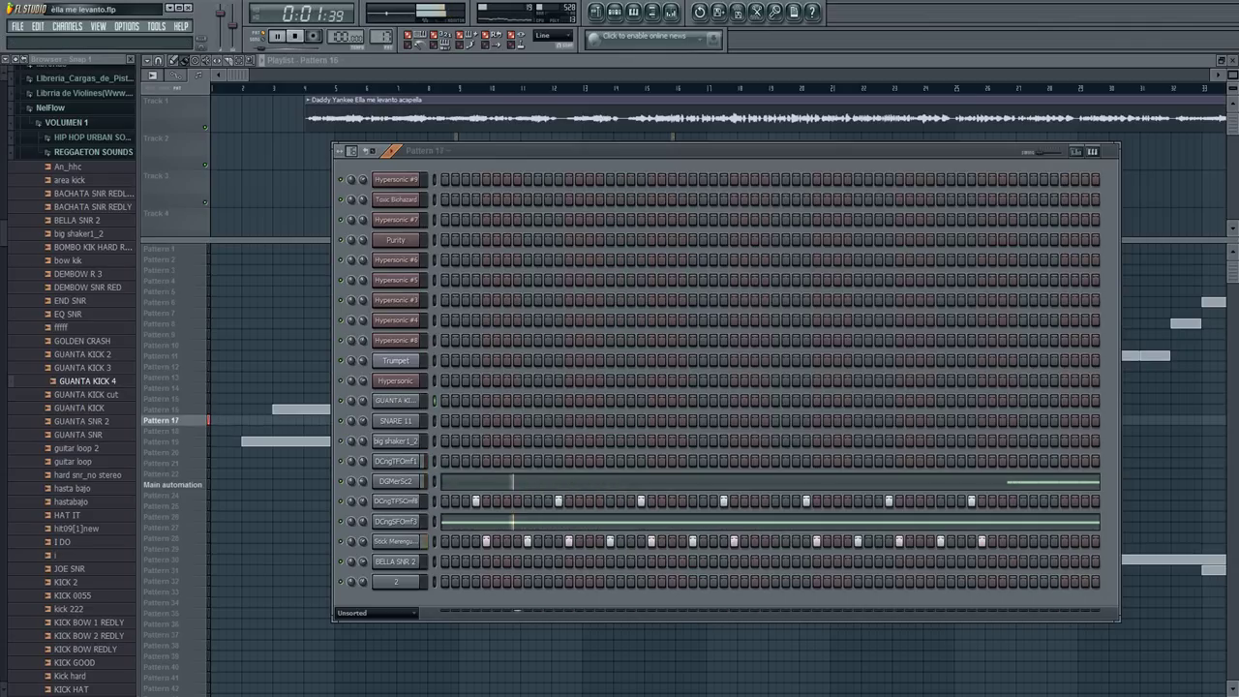
{"action": "key", "text": "KP_Subtract"}
{"action": "key", "text": "KP_Add"}
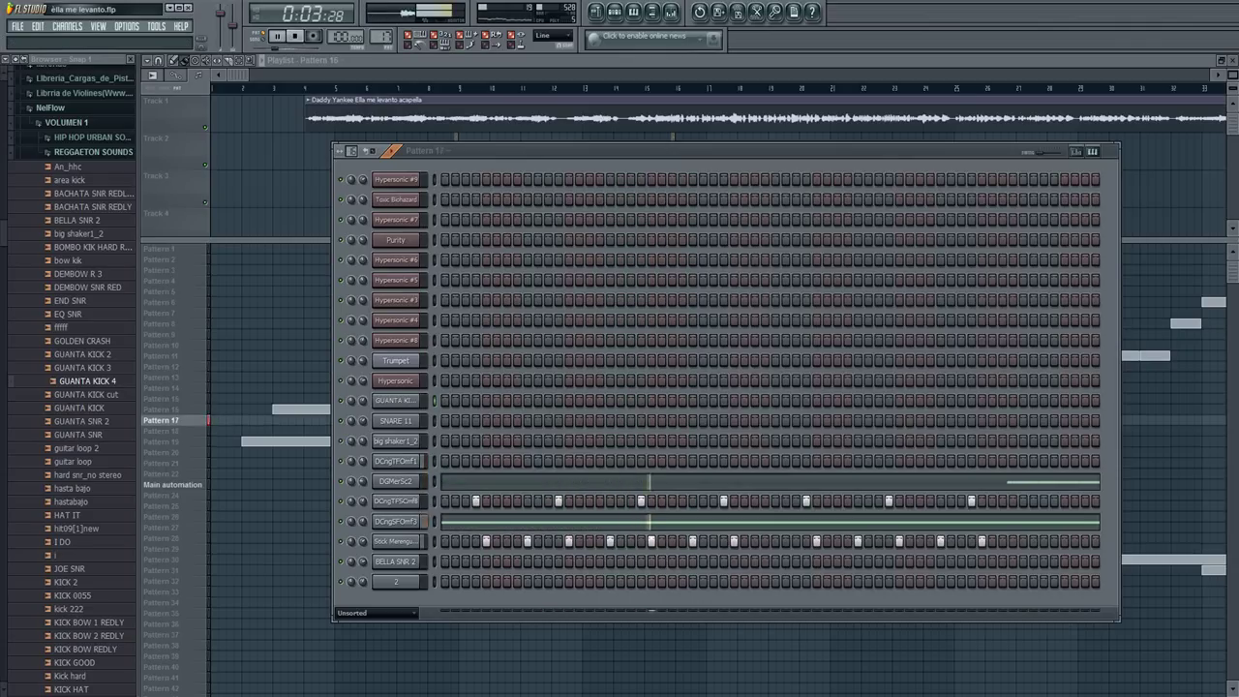
{"action": "key", "text": "KP_Subtract"}
{"action": "key", "text": "KP_Add"}
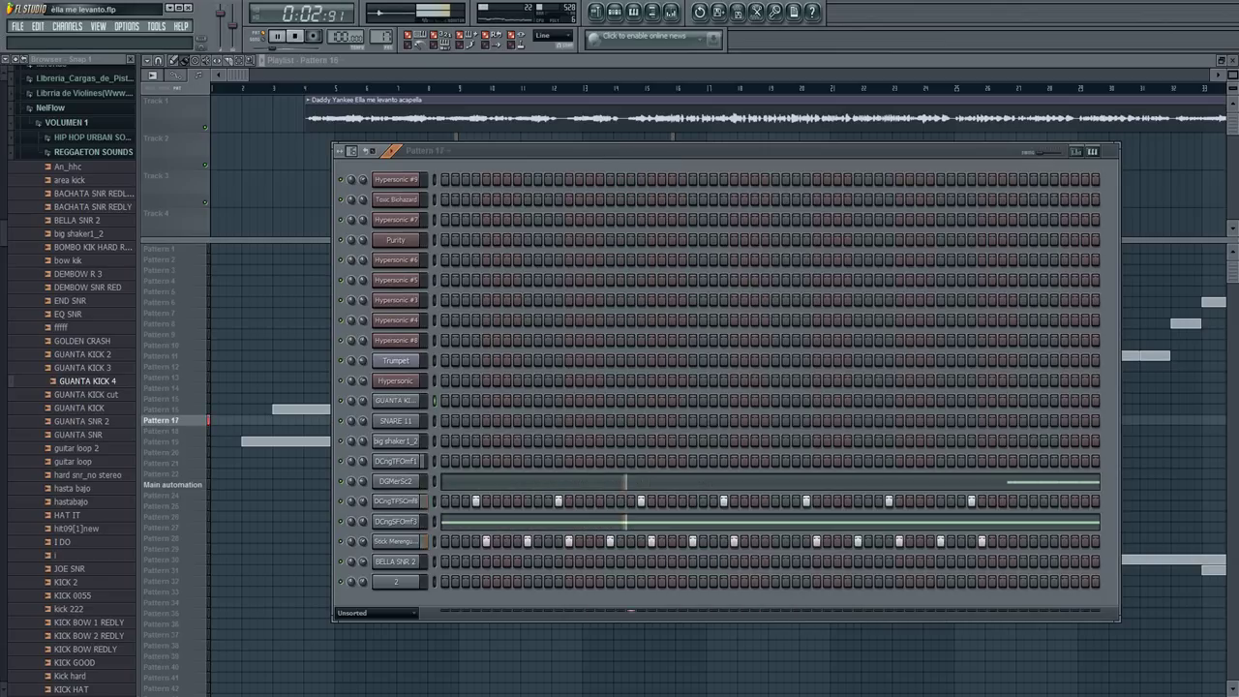
Play on from pattern 18 through to the Main automation pattern and examine the channels each one uses.
{"action": "key", "text": "KP_Add"}
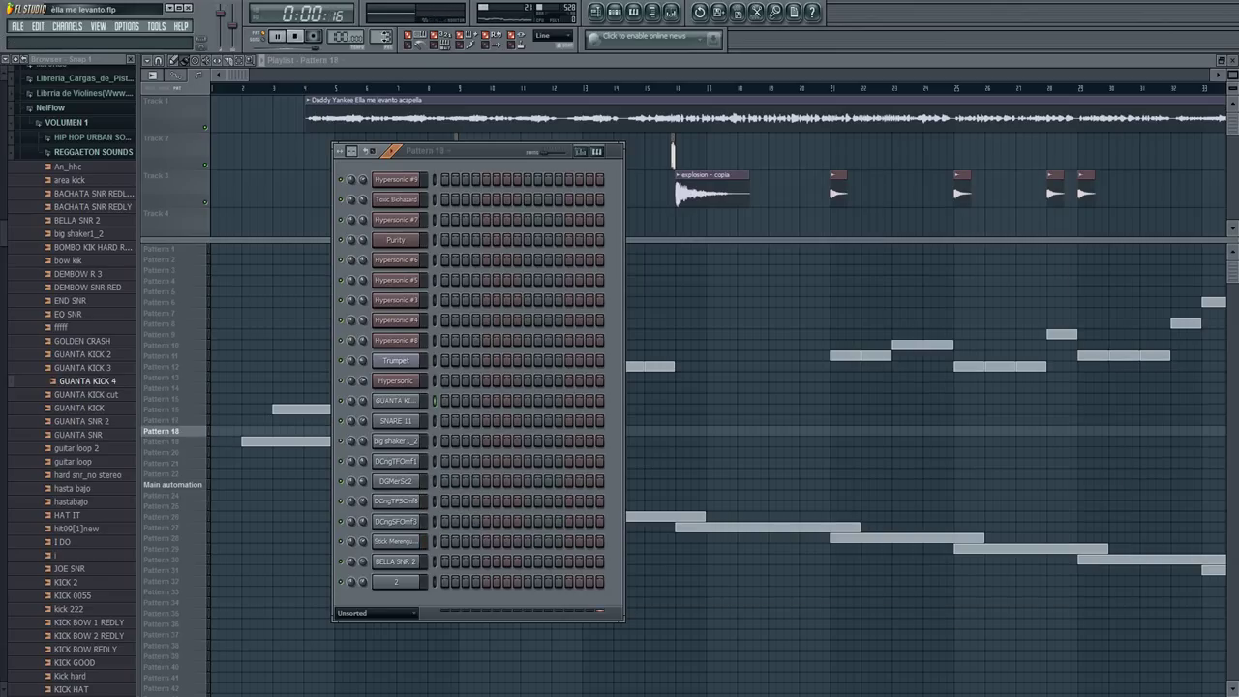
{"action": "key", "text": "KP_Add"}
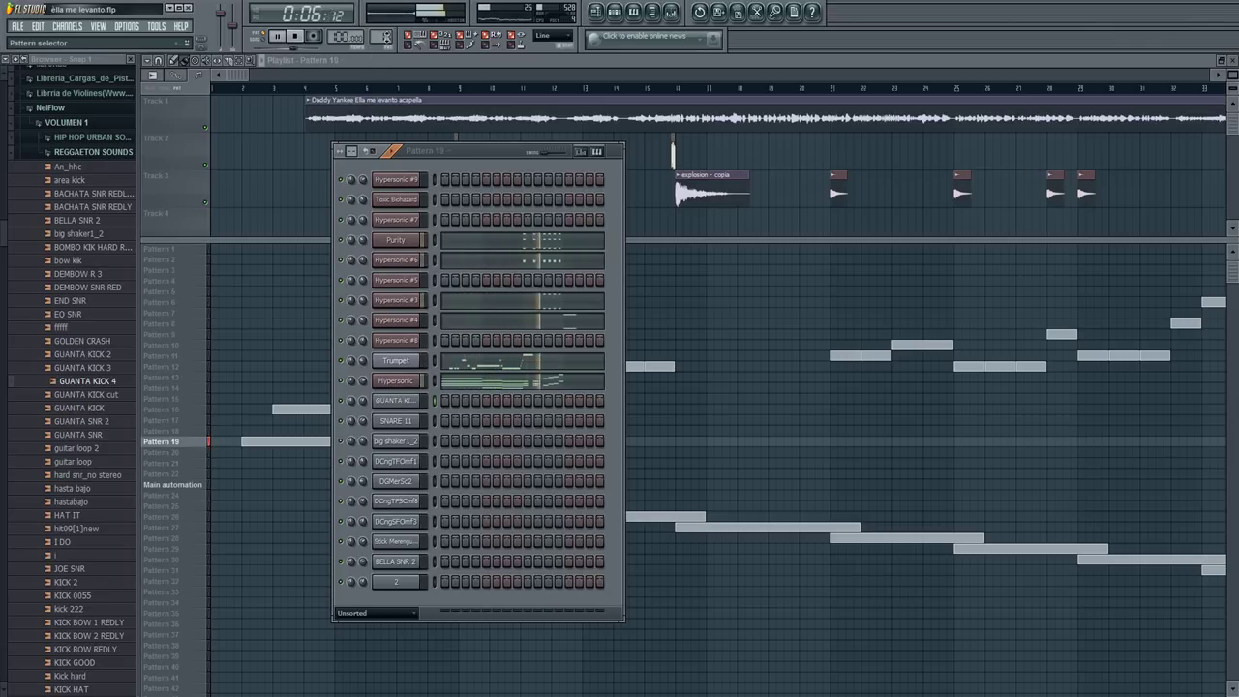
{"action": "key", "text": "KP_Add"}
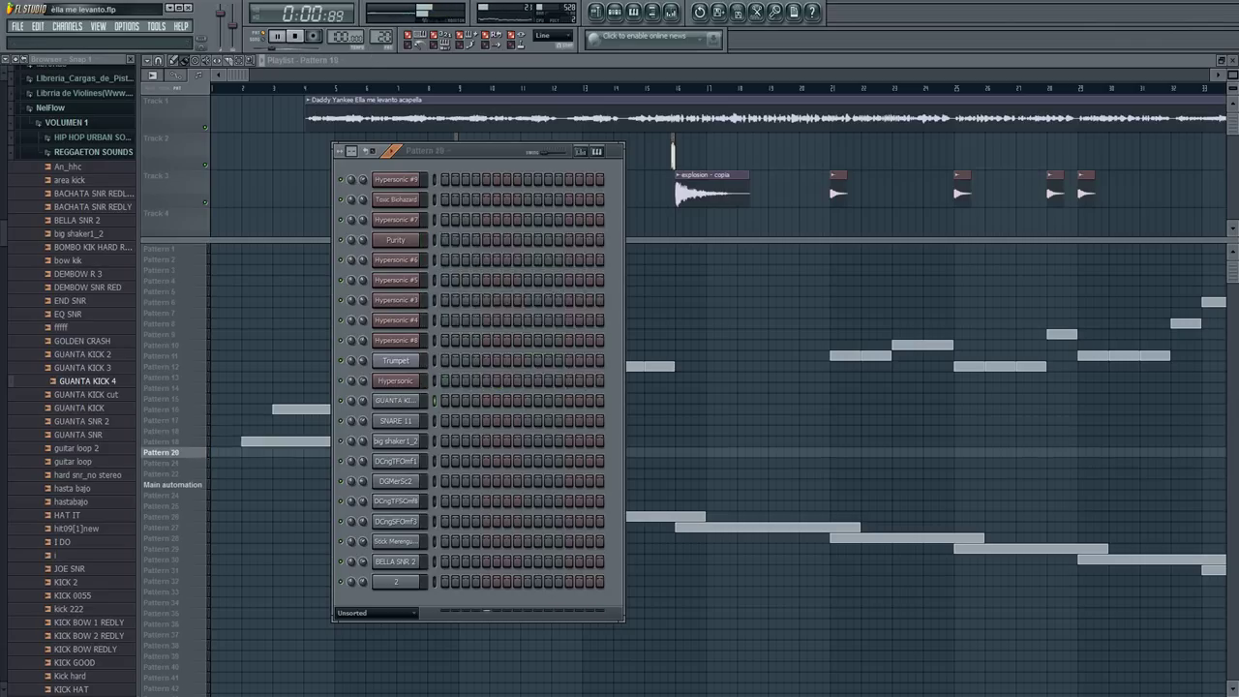
{"action": "key", "text": "KP_Add"}
{"action": "key", "text": "KP_Add"}
{"action": "key", "text": "KP_Add"}
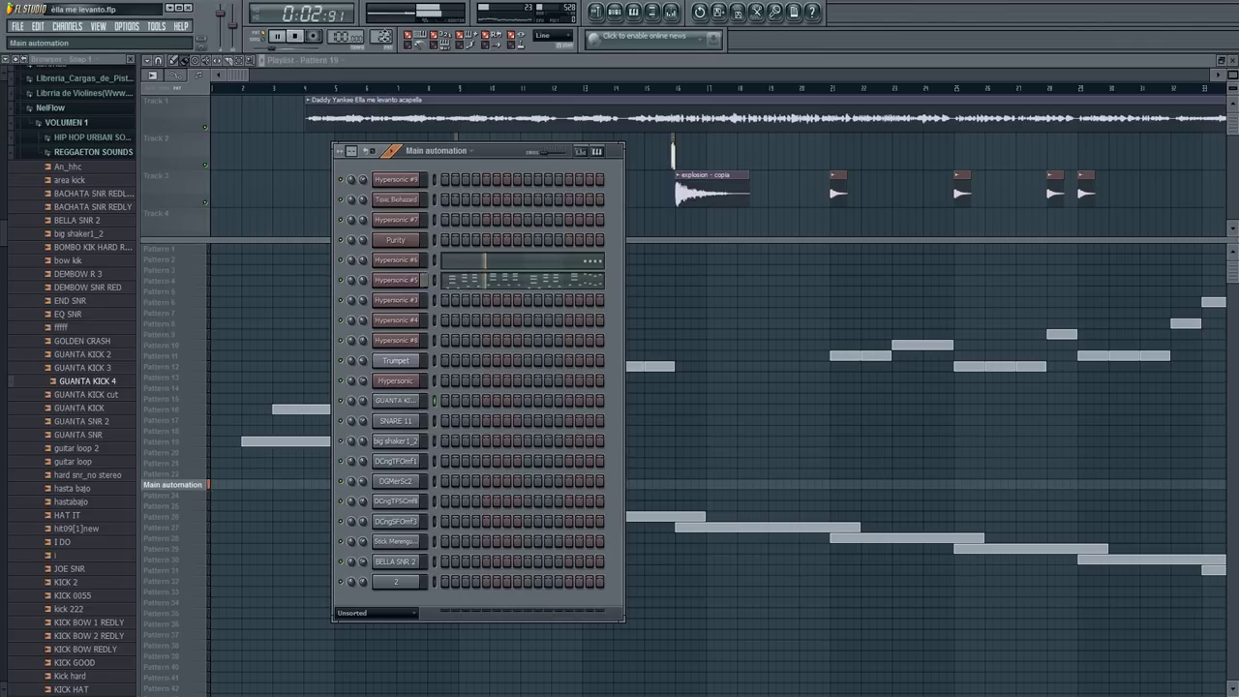
Examine the Hypersonic #5 notes of Main automation in the piano roll, and continue to pattern 24 in the step sequencer.
{"action": "left_click", "coordinate": [493, 272]}
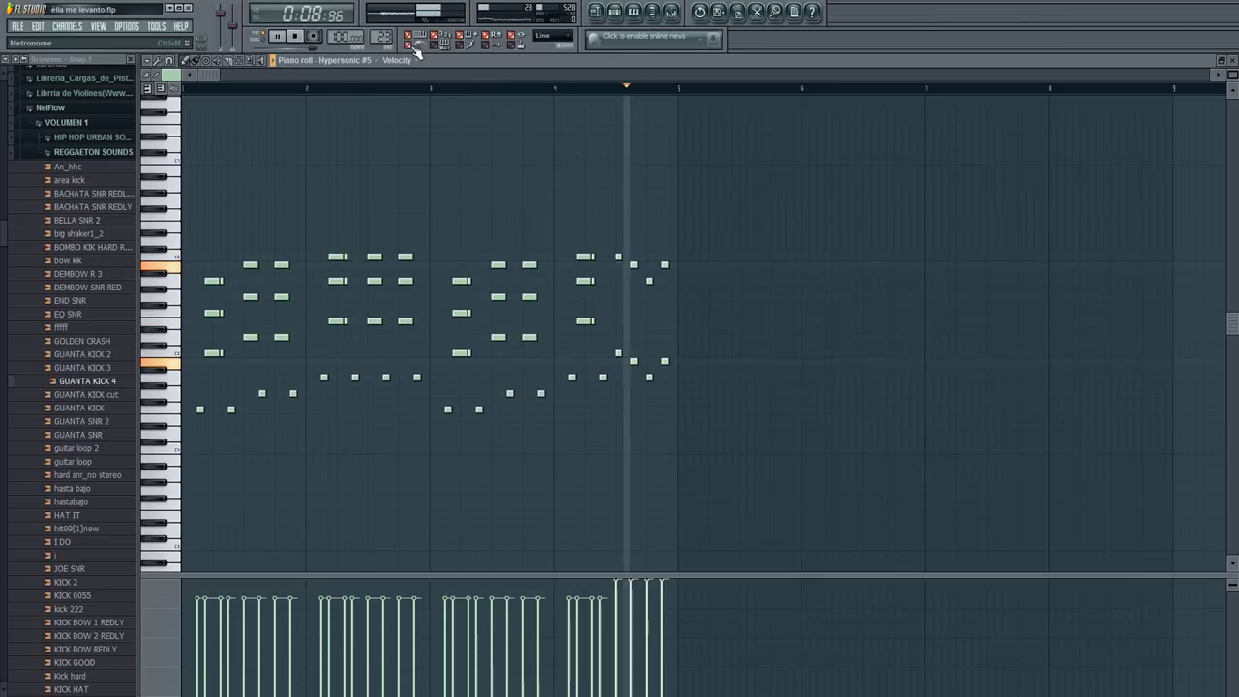
{"action": "key", "text": "F6"}
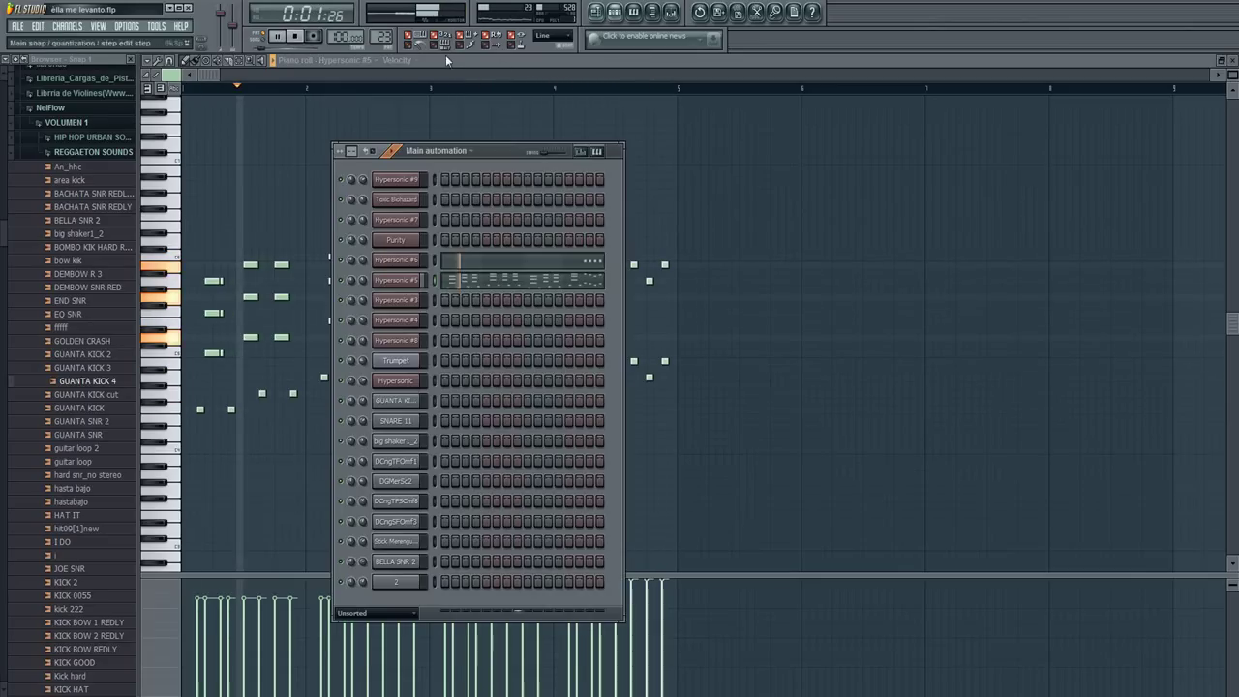
{"action": "left_click_drag", "start_coordinate": [383, 37], "coordinate": [383, 32]}
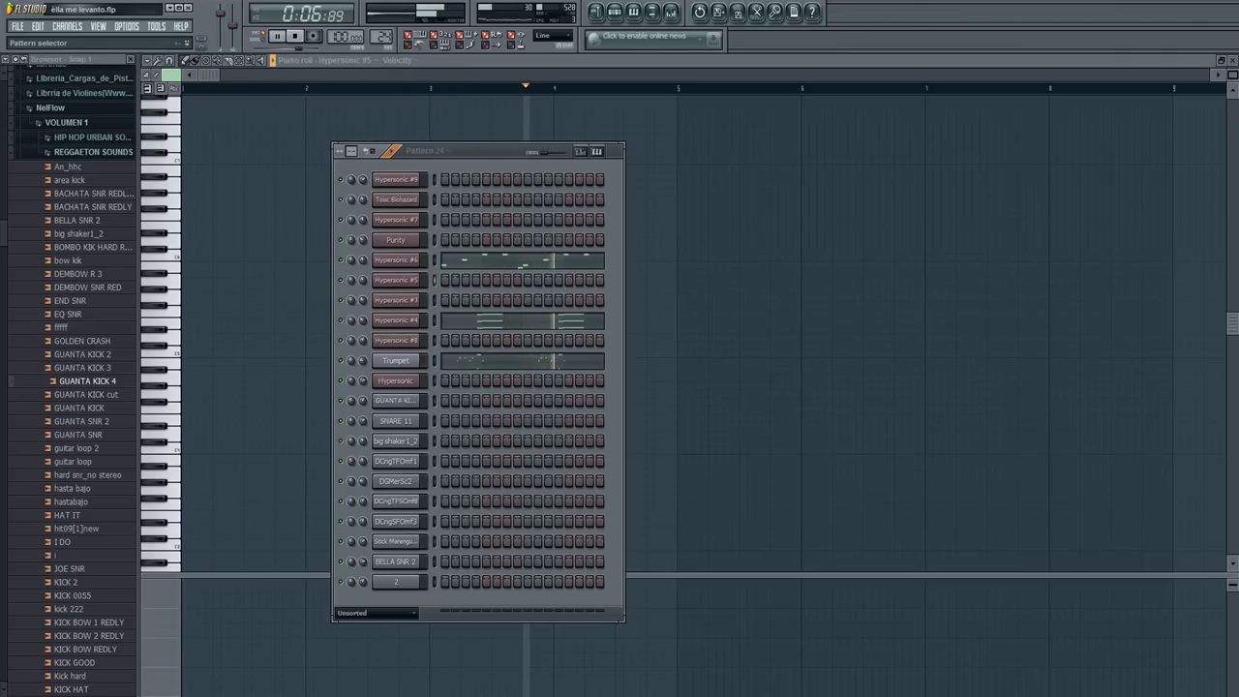
Advance to pattern 27, examine its Trumpet notes in the piano roll, and return to the step sequencer.
{"action": "left_click_drag", "start_coordinate": [385, 36], "coordinate": [384, 31]}
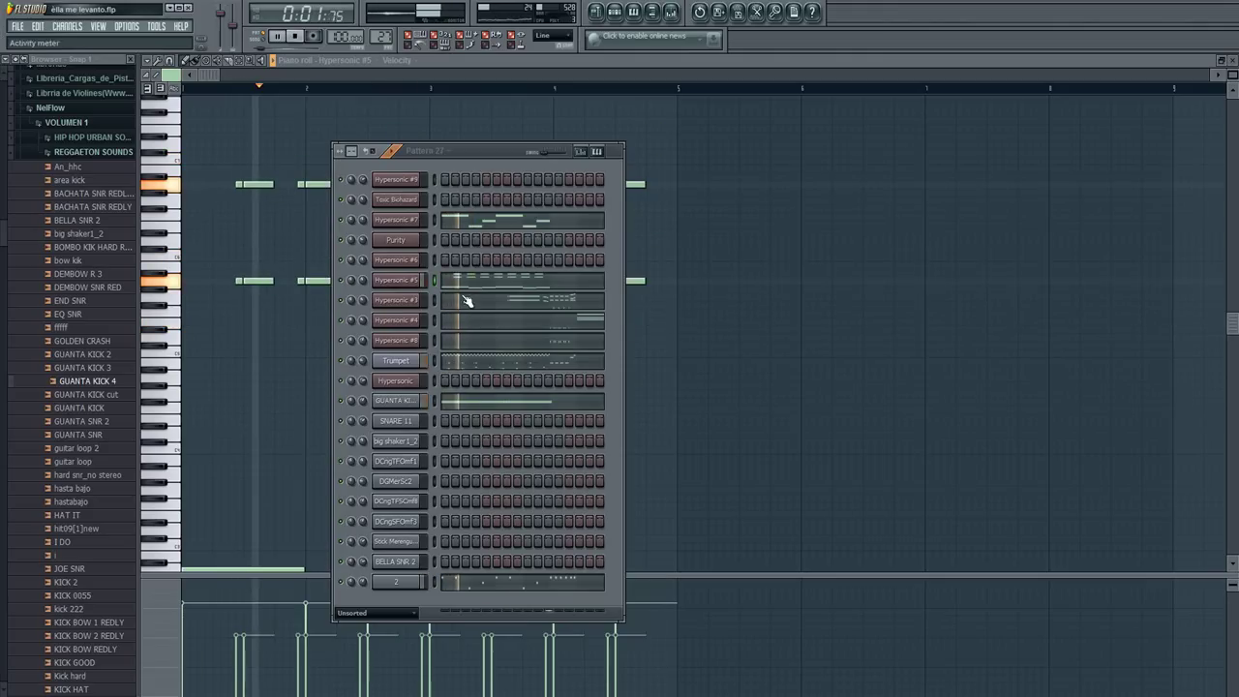
{"action": "left_click", "coordinate": [487, 368]}
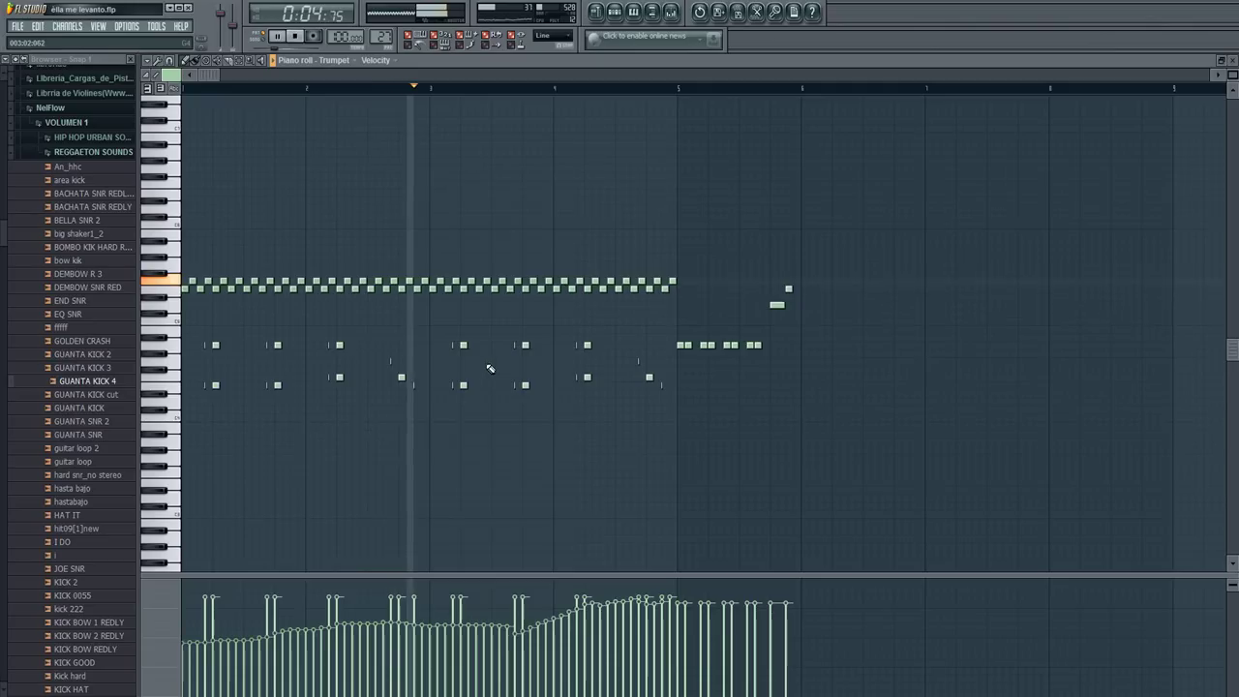
{"action": "left_click", "coordinate": [614, 11]}
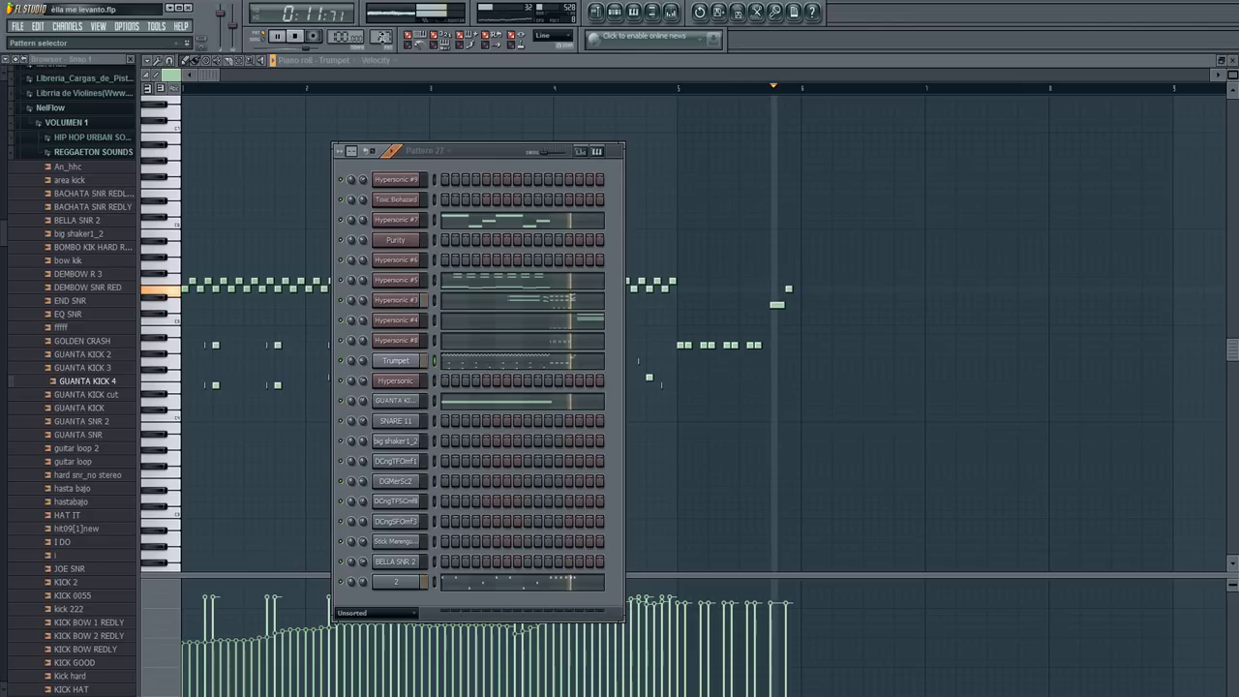
Advance to pattern 28, examine its Hypersonic #5 notes in the piano roll, and return to the step sequencer.
{"action": "left_click_drag", "start_coordinate": [384, 37], "coordinate": [384, 29]}
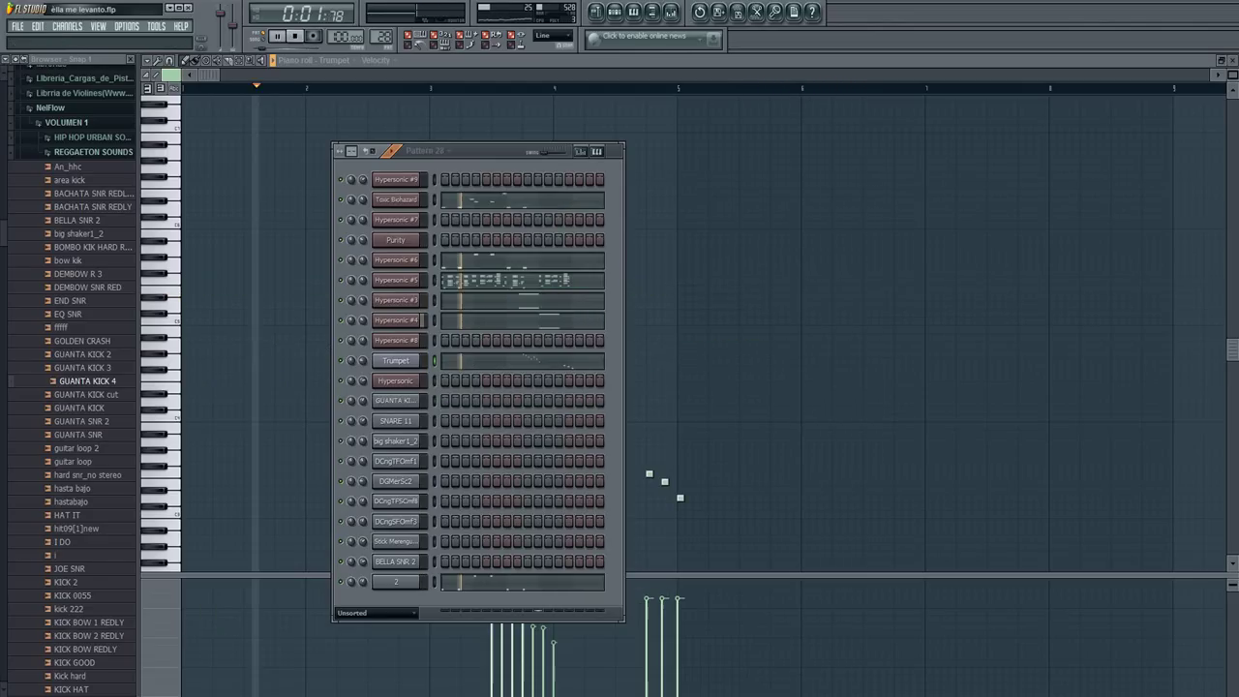
{"action": "left_click", "coordinate": [471, 281]}
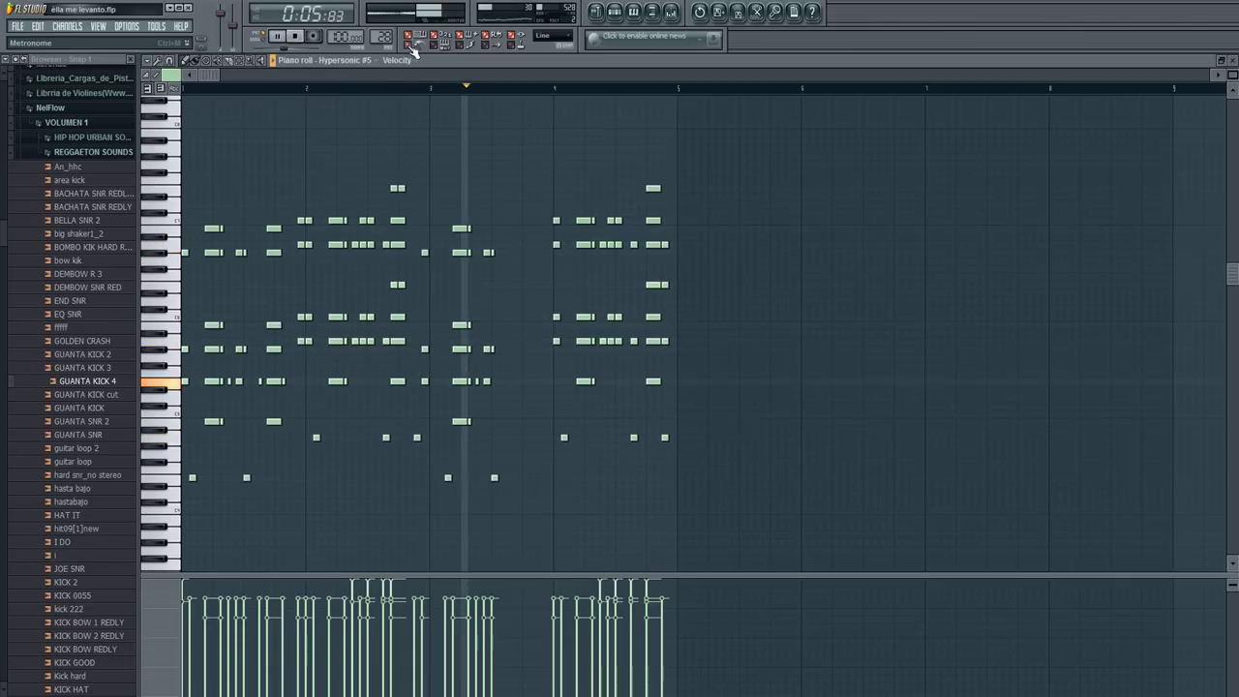
{"action": "left_click", "coordinate": [623, 16]}
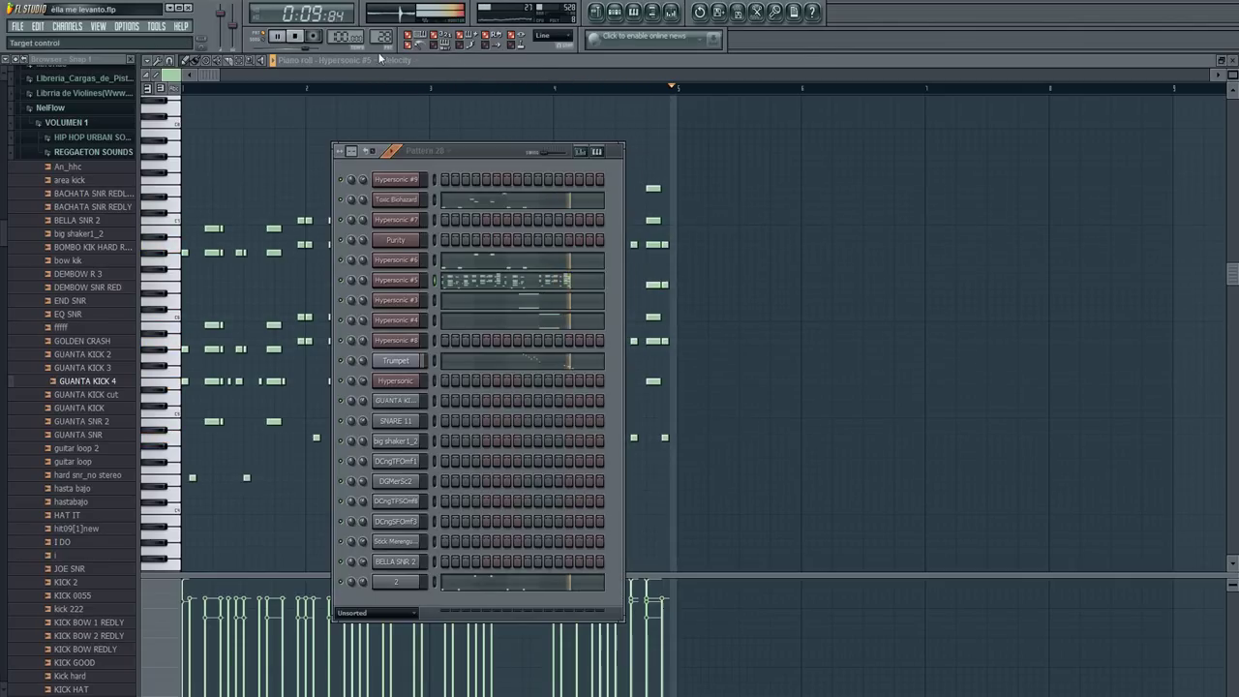
Play patterns 29 and 30, and examine the Toxic Biohazard notes of pattern 30 in the piano roll.
{"action": "left_click_drag", "start_coordinate": [384, 37], "coordinate": [384, 32]}
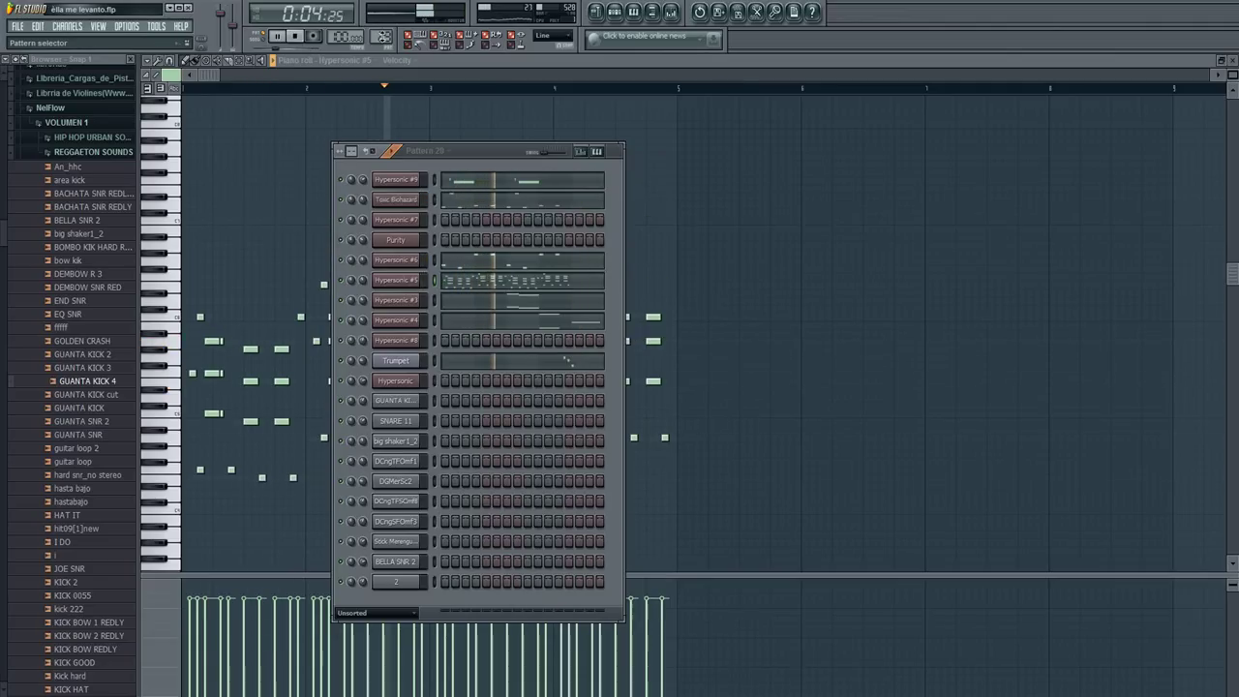
{"action": "left_click_drag", "start_coordinate": [384, 36], "coordinate": [384, 32]}
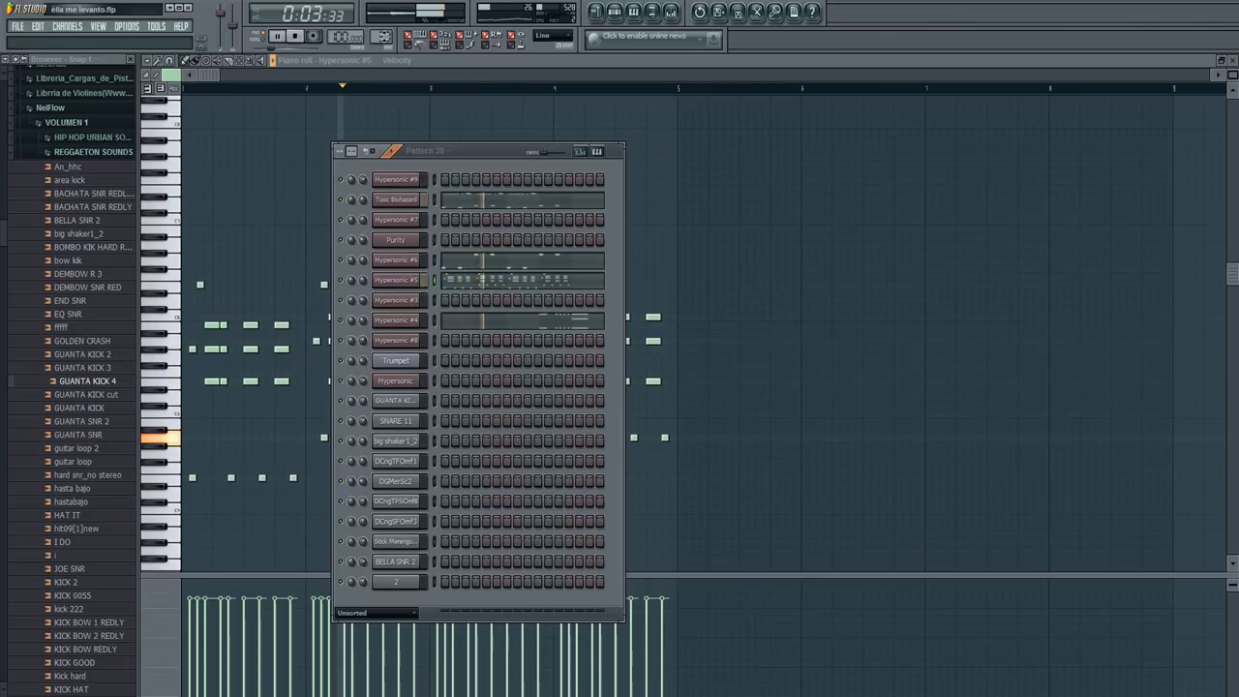
{"action": "left_click", "coordinate": [462, 199]}
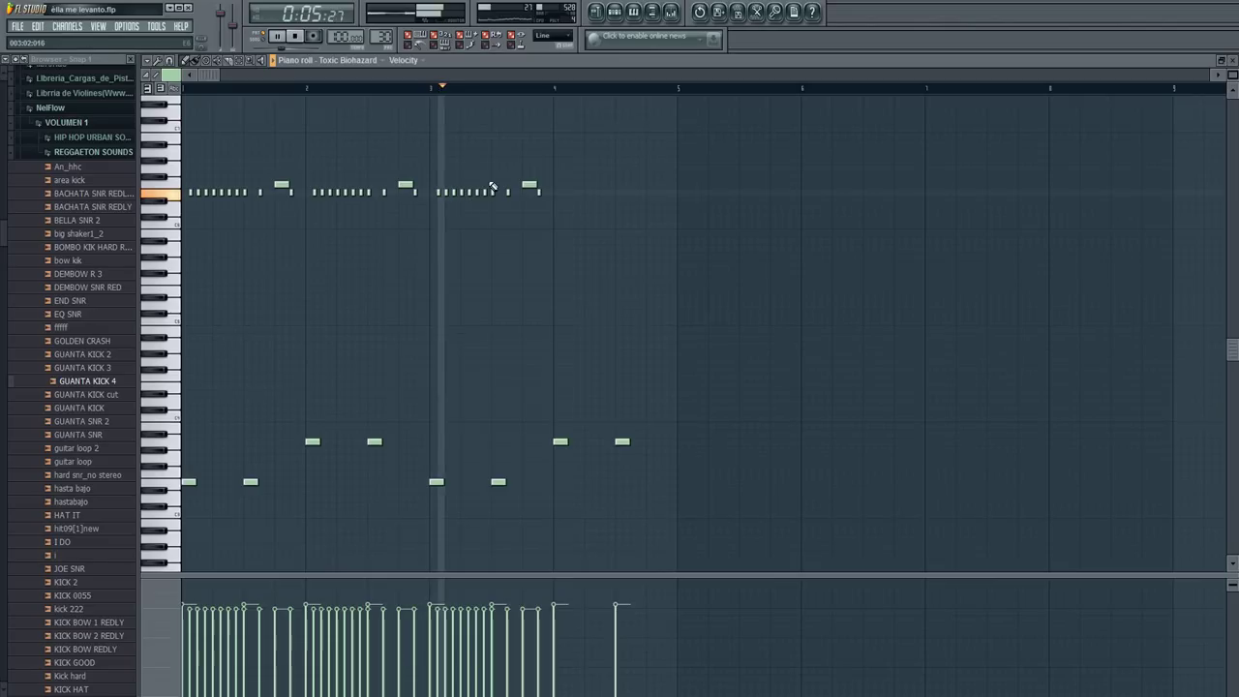
{"action": "left_click", "coordinate": [619, 15]}
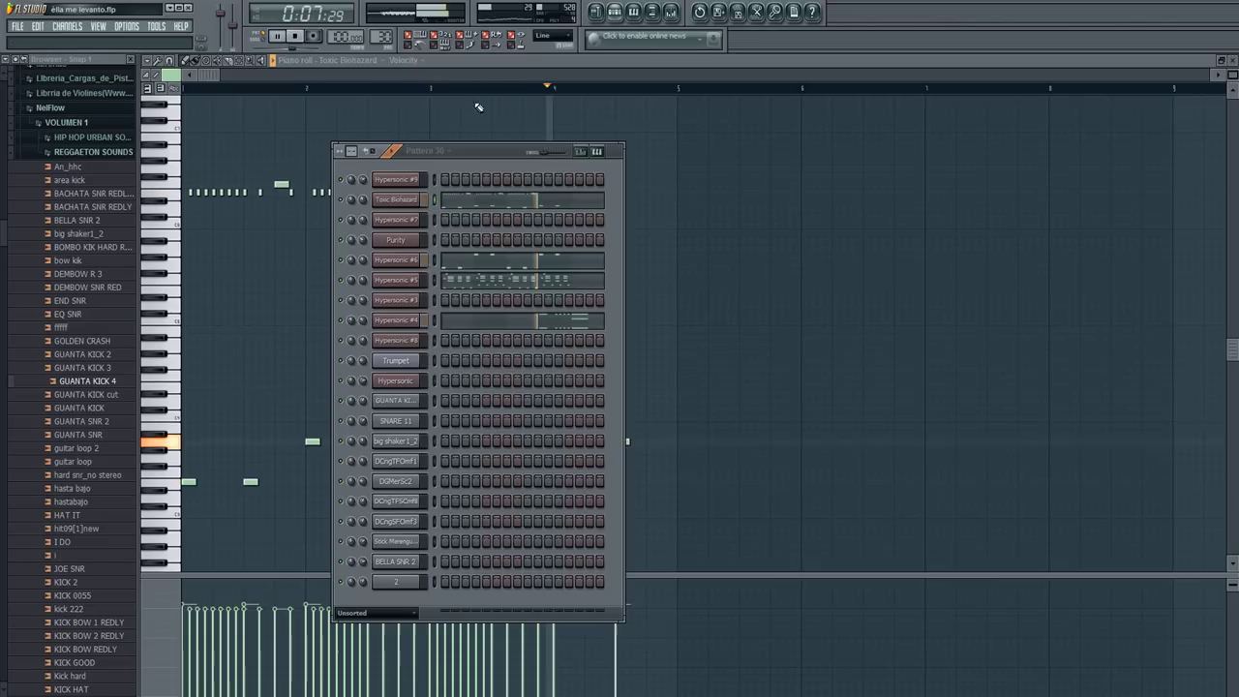
Play pattern 31 and try soloing the BELLA SNR 2 channel and the channel named 2.
{"action": "left_click_drag", "start_coordinate": [386, 40], "coordinate": [386, 34]}
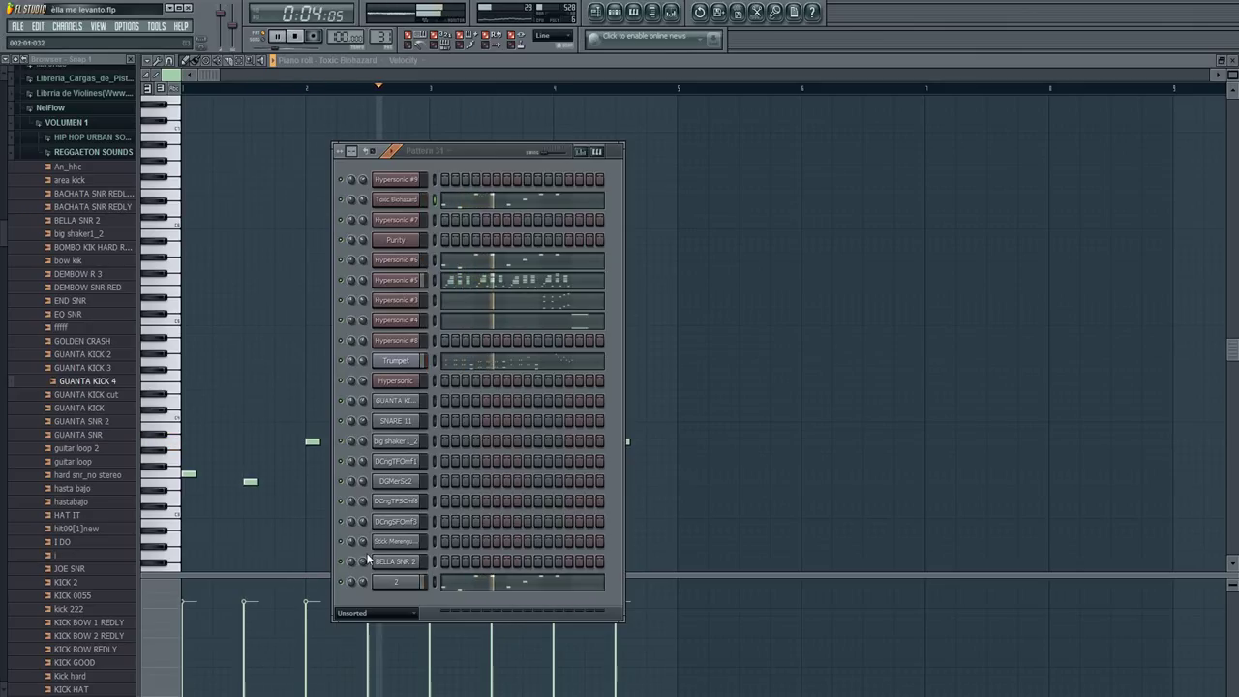
{"action": "right_click", "coordinate": [345, 562]}
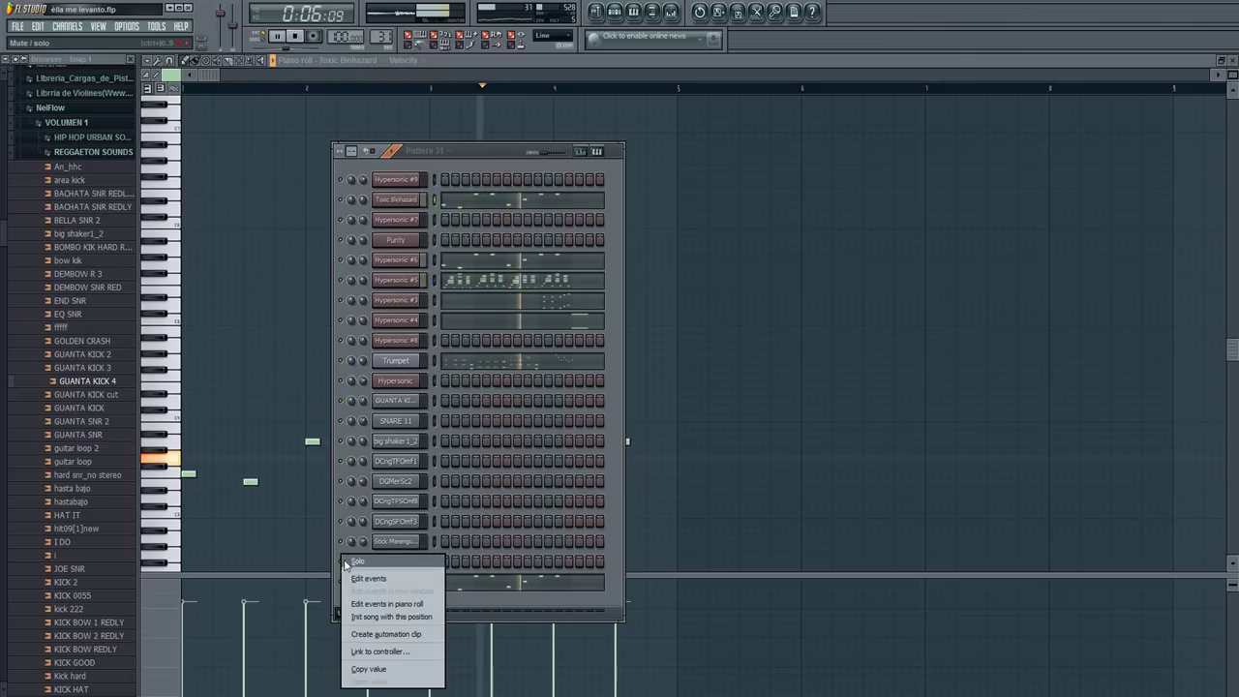
{"action": "left_click", "coordinate": [345, 564]}
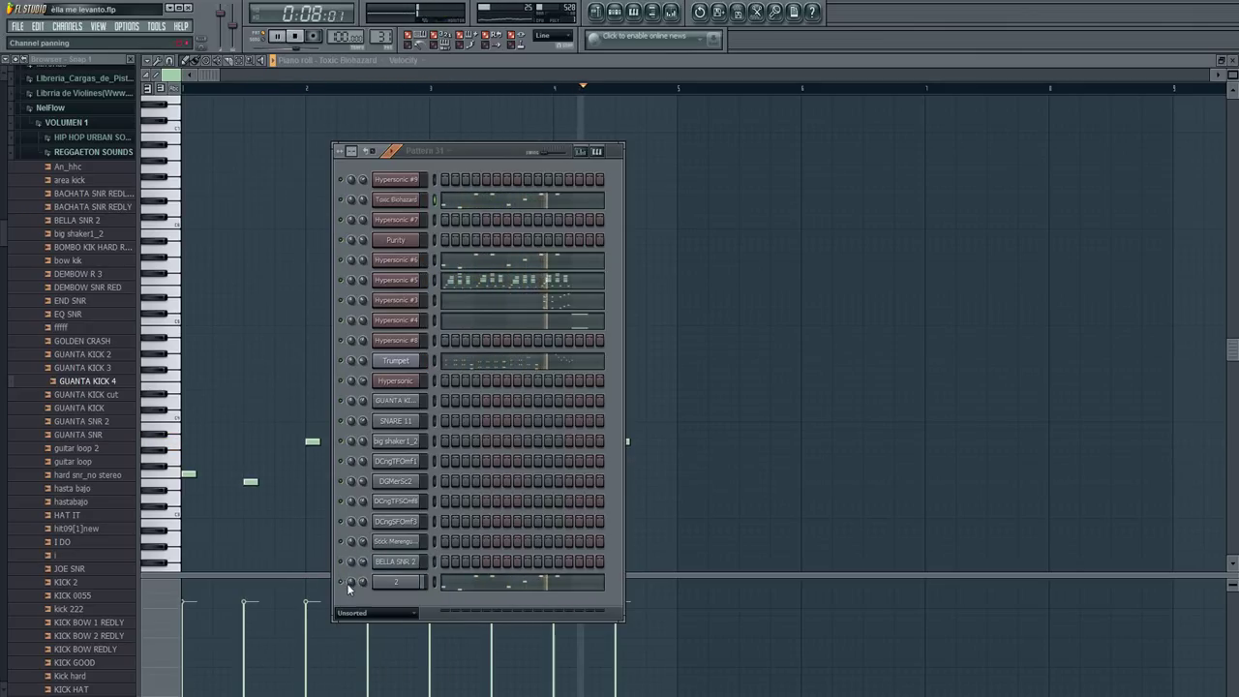
{"action": "right_click", "coordinate": [342, 582]}
{"action": "left_click", "coordinate": [347, 563]}
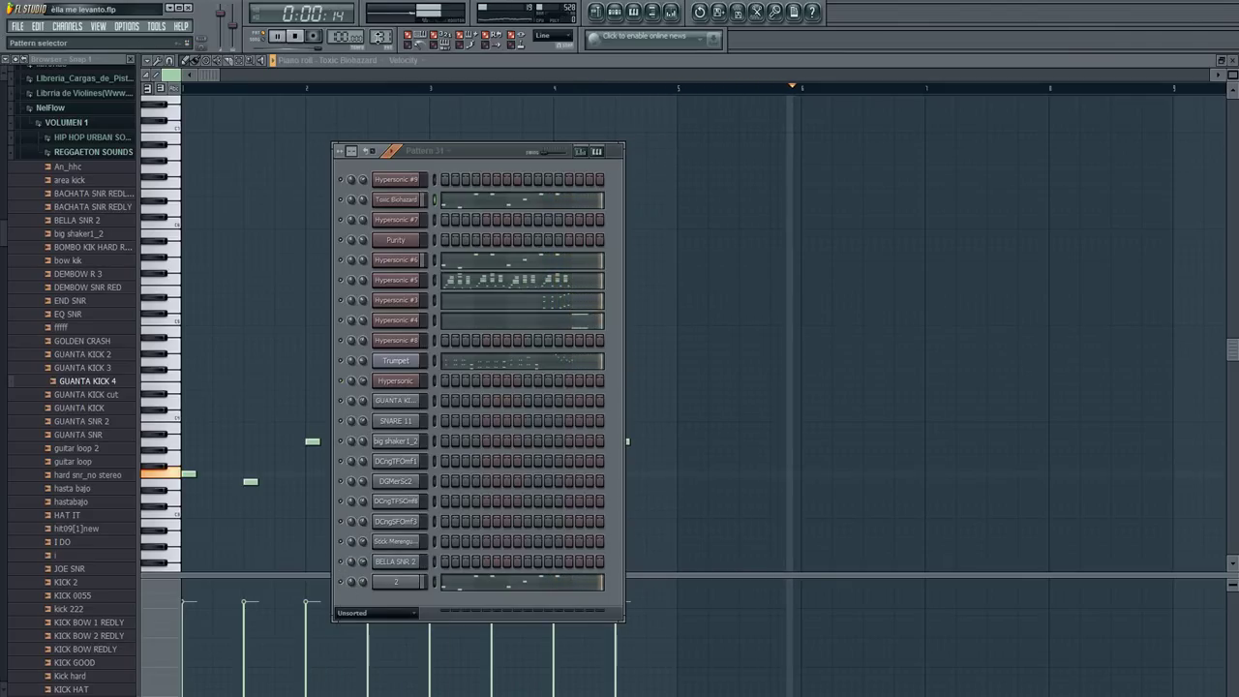
Advance to pattern 35, examine its Trumpet notes in the piano roll, and return to the step sequencer.
{"action": "left_click_drag", "start_coordinate": [381, 37], "coordinate": [380, 32]}
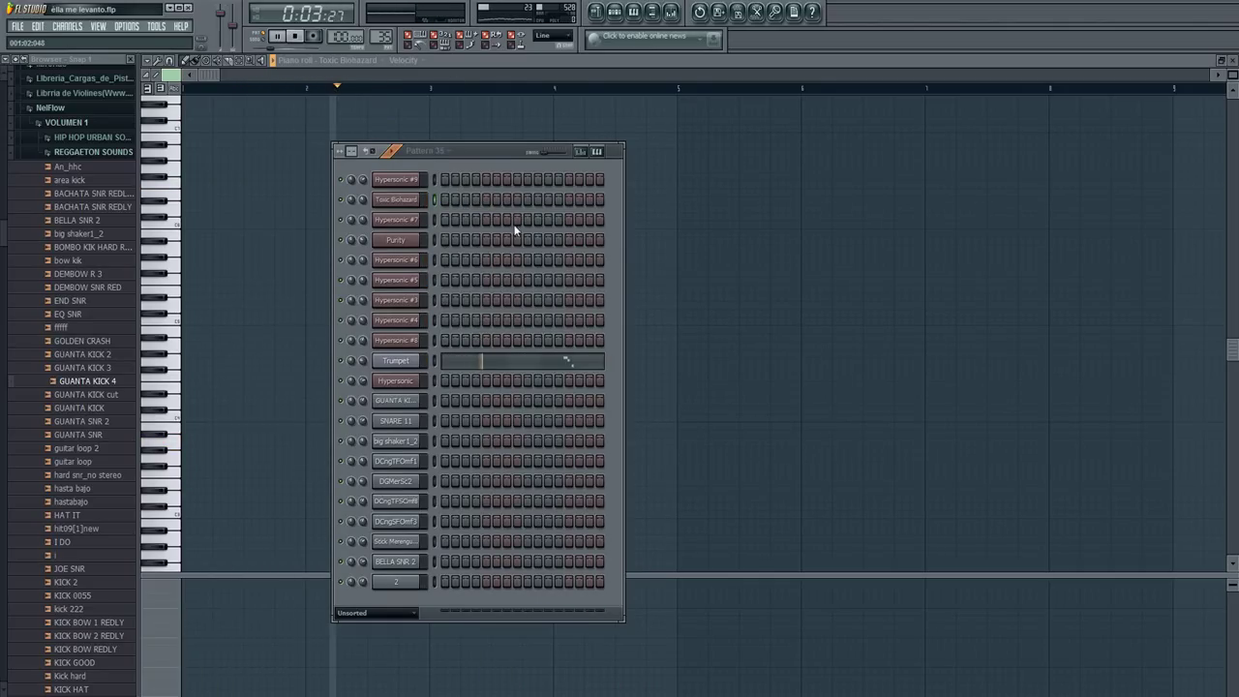
{"action": "left_click", "coordinate": [579, 371]}
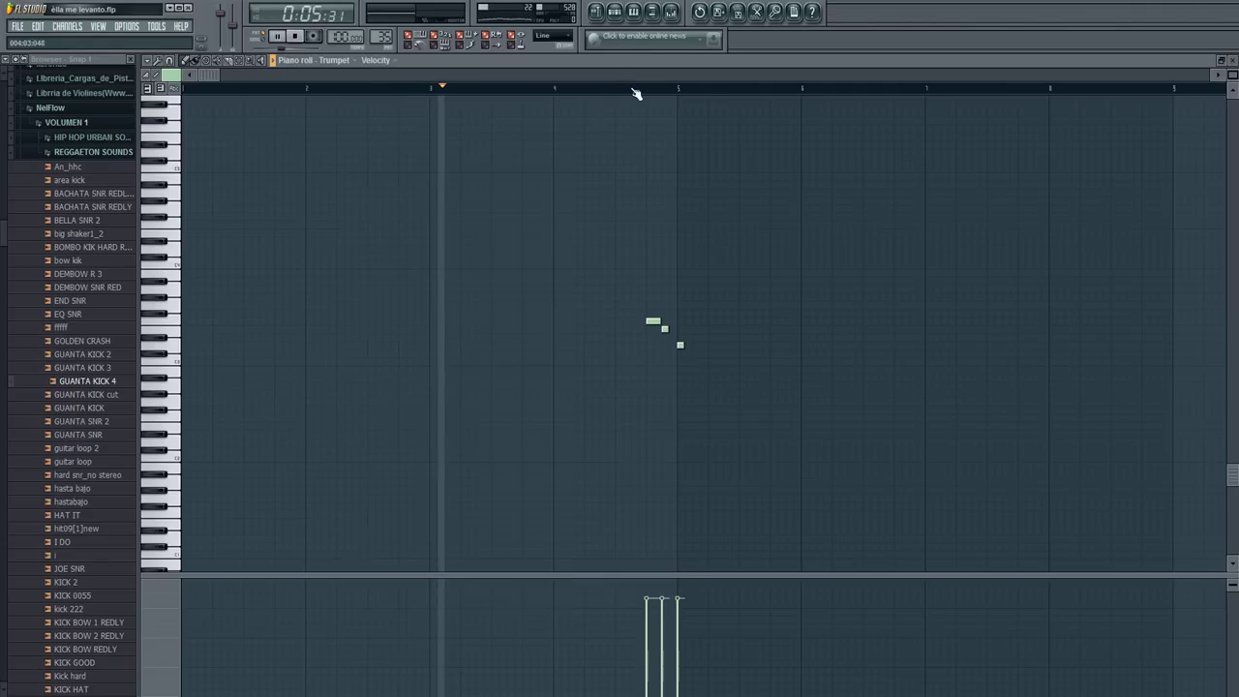
{"action": "key", "text": "F6"}
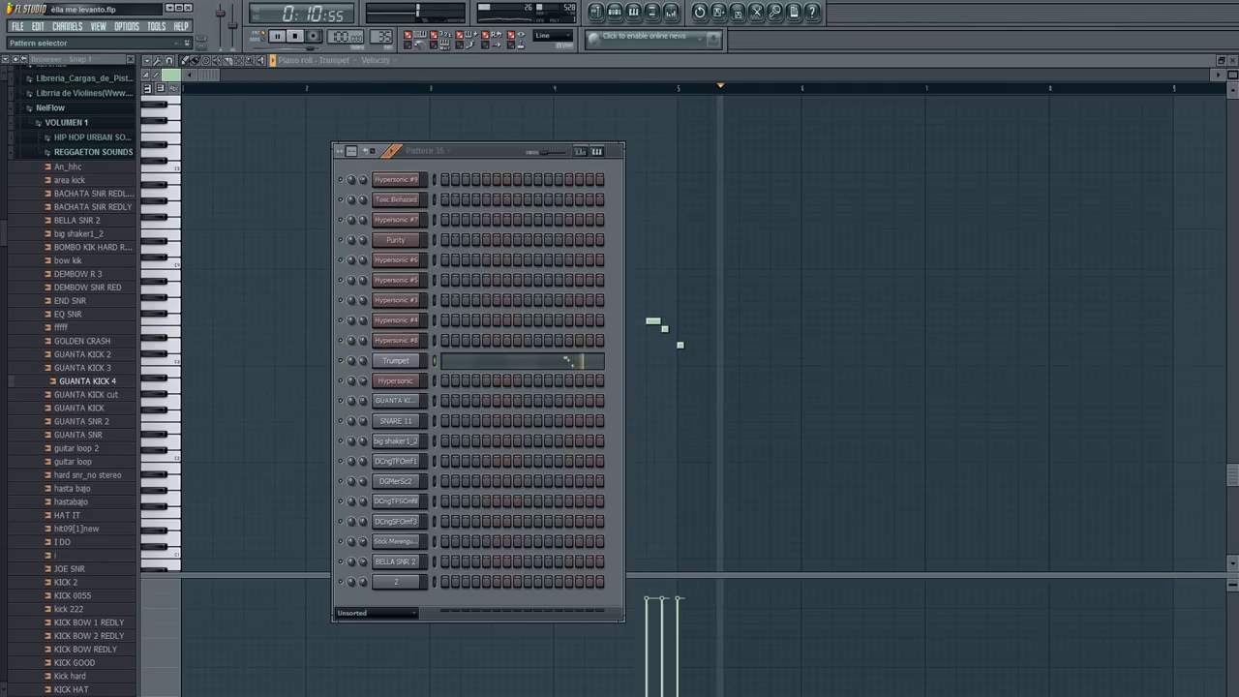
Look over the pattern arrangement in the playlist, return to pattern 1, and stop playback.
{"action": "left_click", "coordinate": [614, 12]}
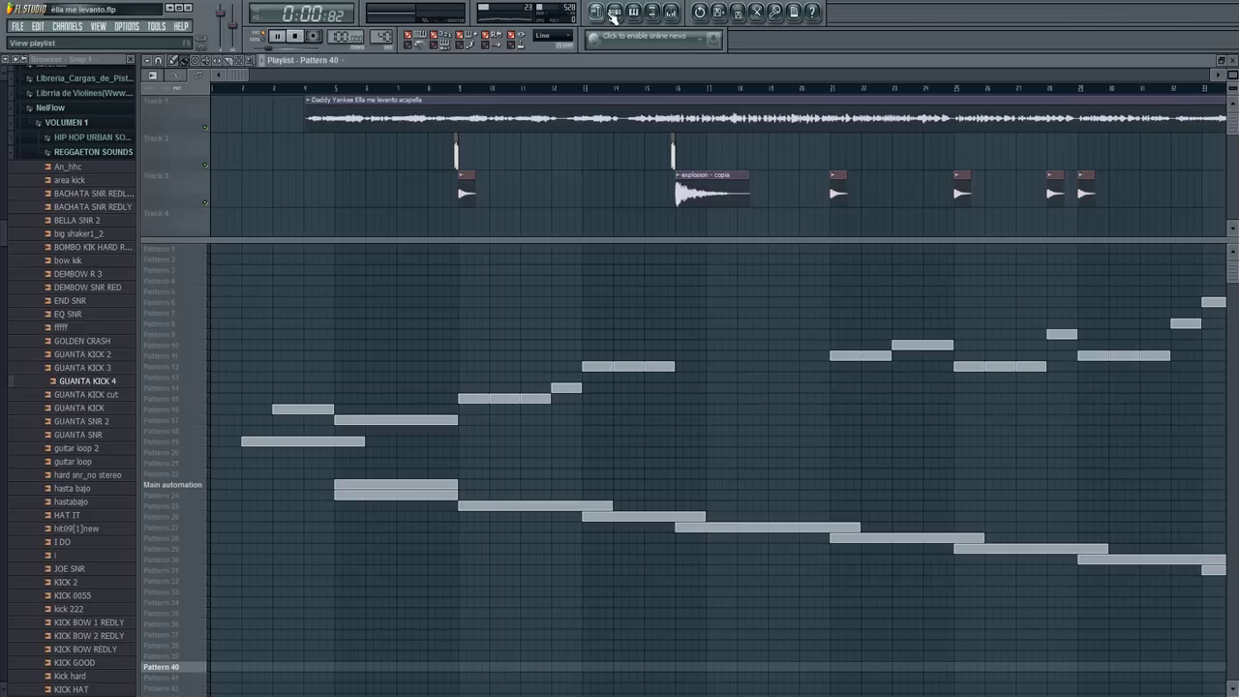
{"action": "left_click_drag", "start_coordinate": [1235, 276], "coordinate": [1233, 461]}
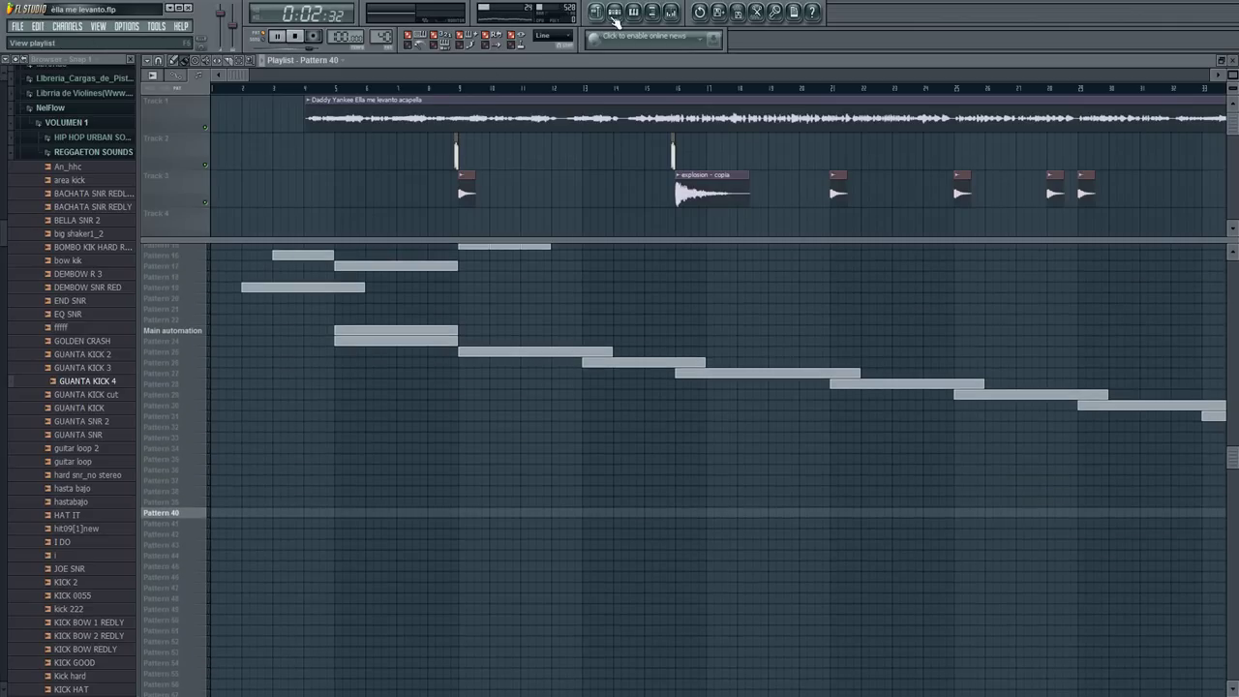
{"action": "key", "text": "F6"}
{"action": "left_click_drag", "start_coordinate": [384, 33], "coordinate": [385, 109]}
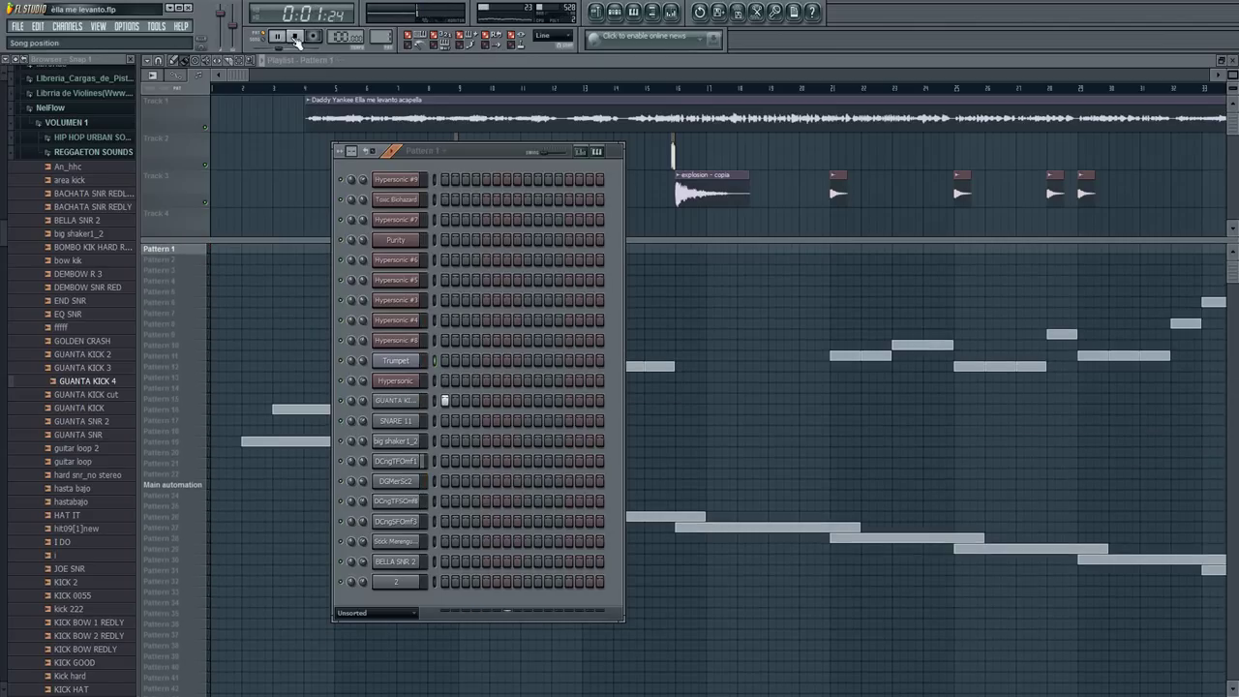
{"action": "left_click", "coordinate": [272, 167]}
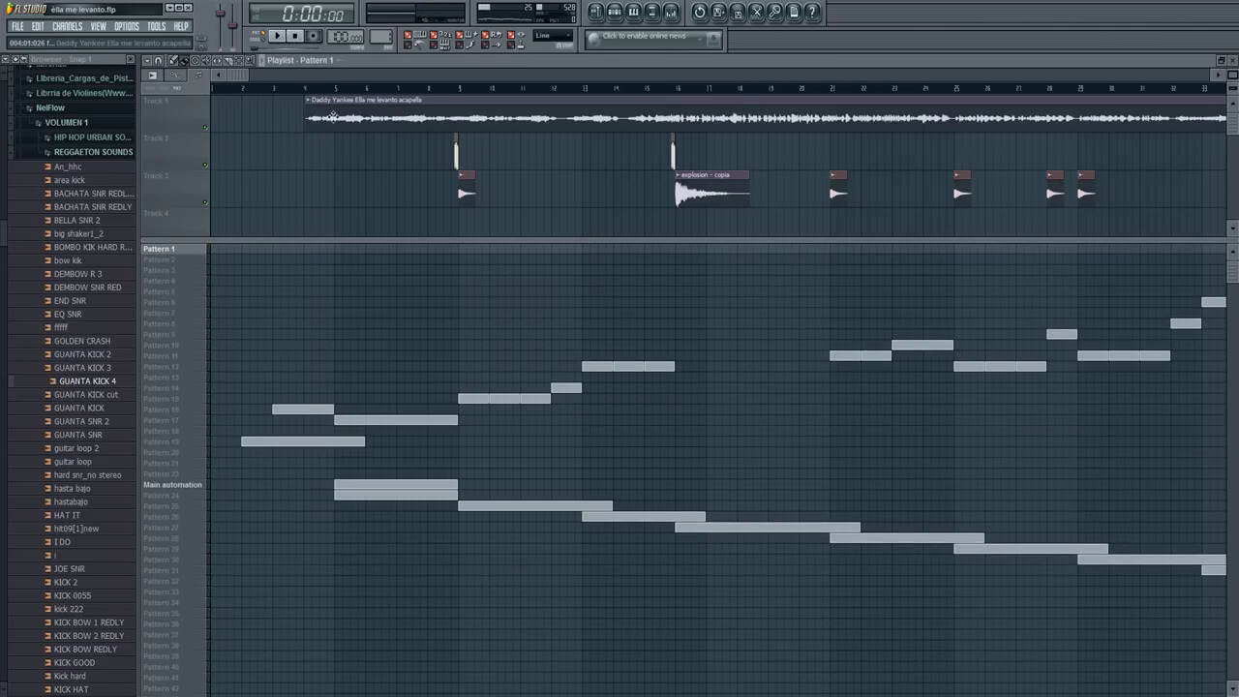
View the channel settings of the acapella and ROLL2 audio clips, close them, and start song playback.
{"action": "double_click", "coordinate": [377, 114]}
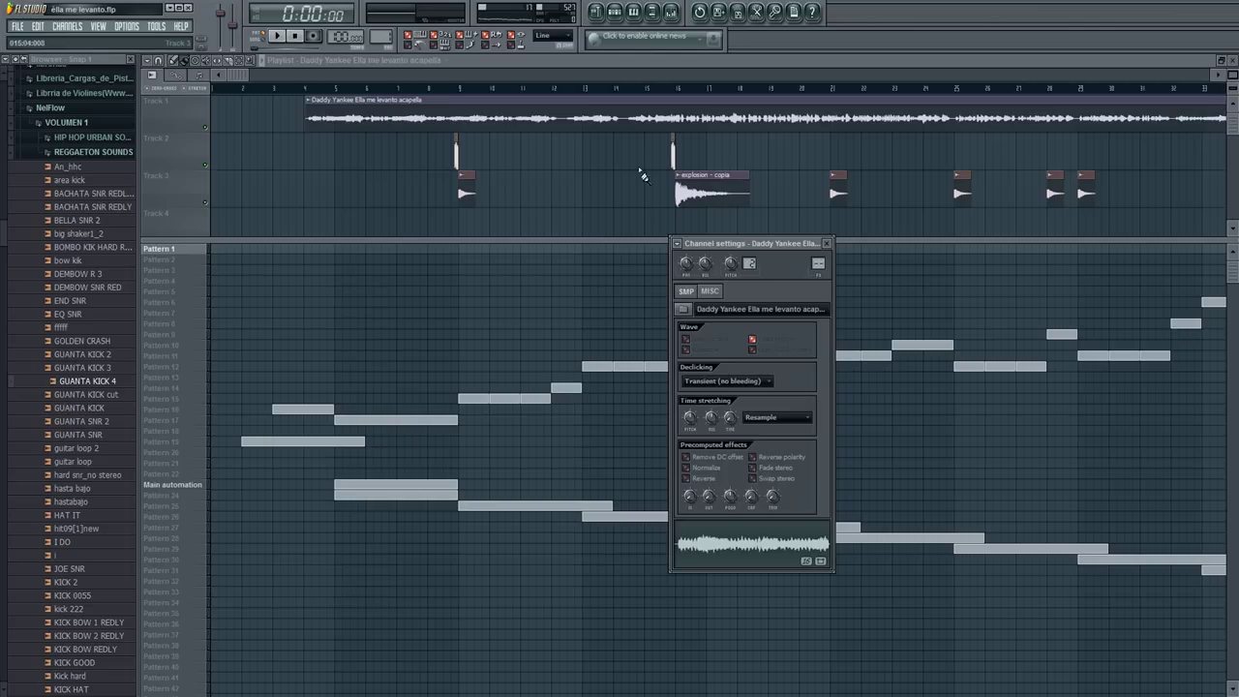
{"action": "left_click", "coordinate": [457, 160]}
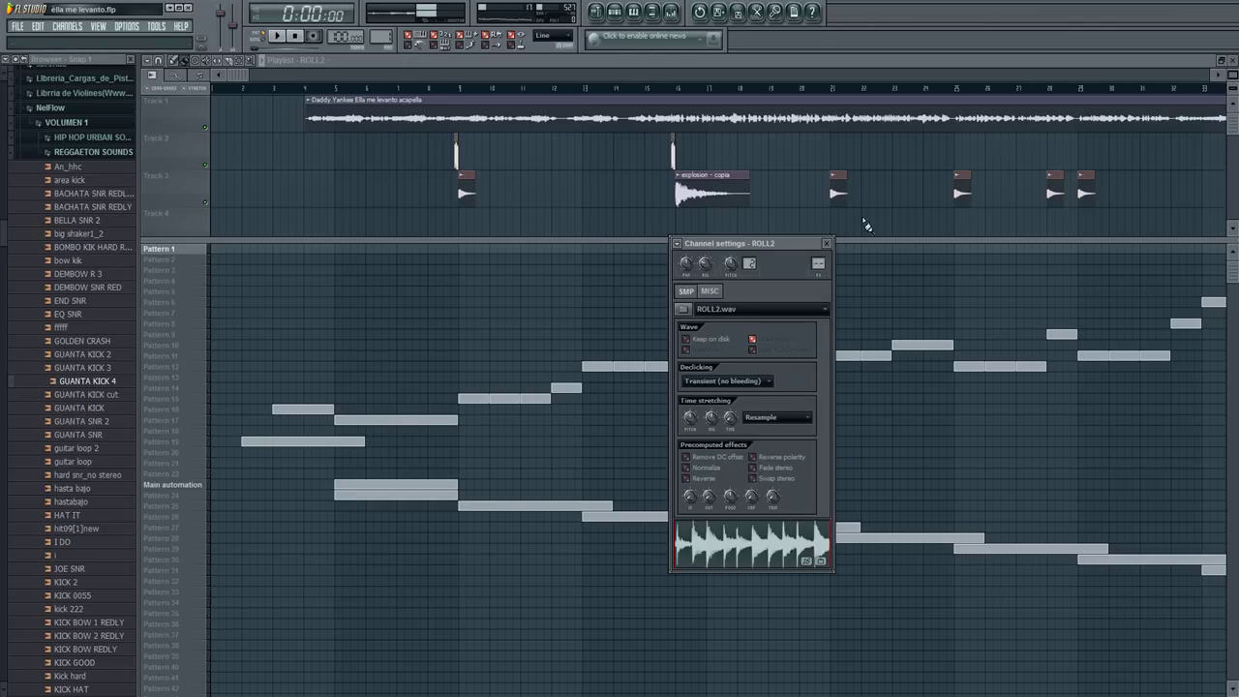
{"action": "left_click", "coordinate": [827, 243]}
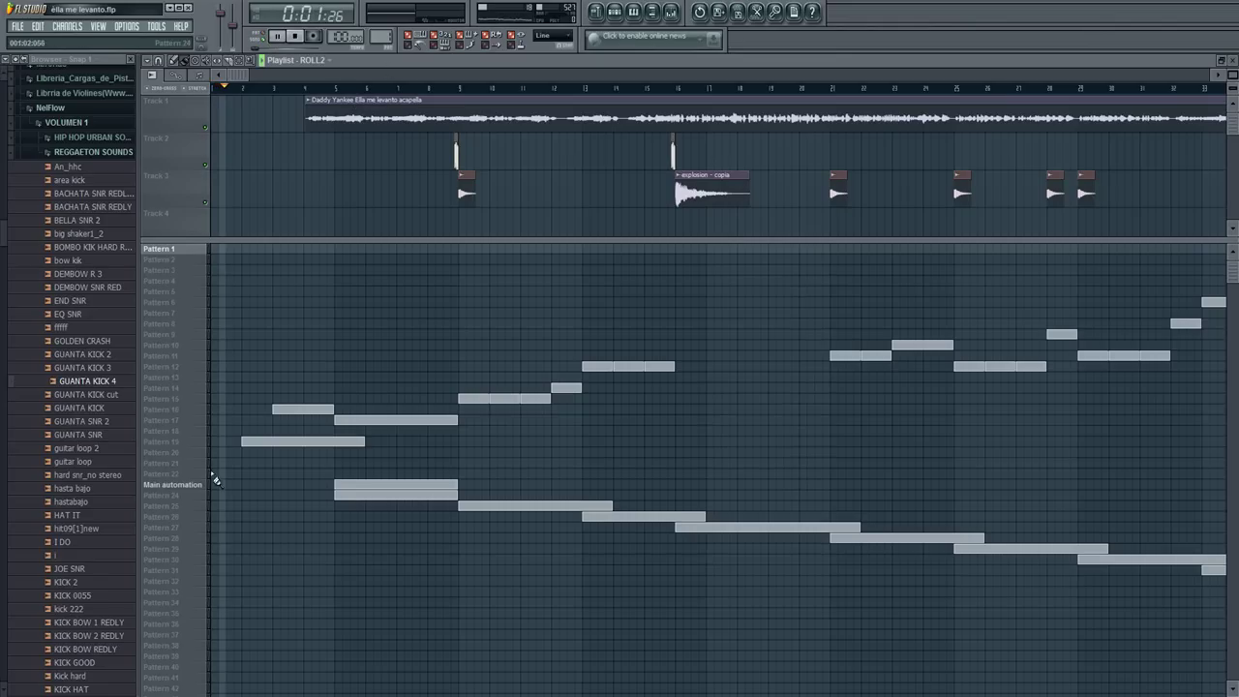
Select patterns 19 and 17 in the playlist and examine their contents in the step sequencer during song playback.
{"action": "left_click", "coordinate": [208, 441]}
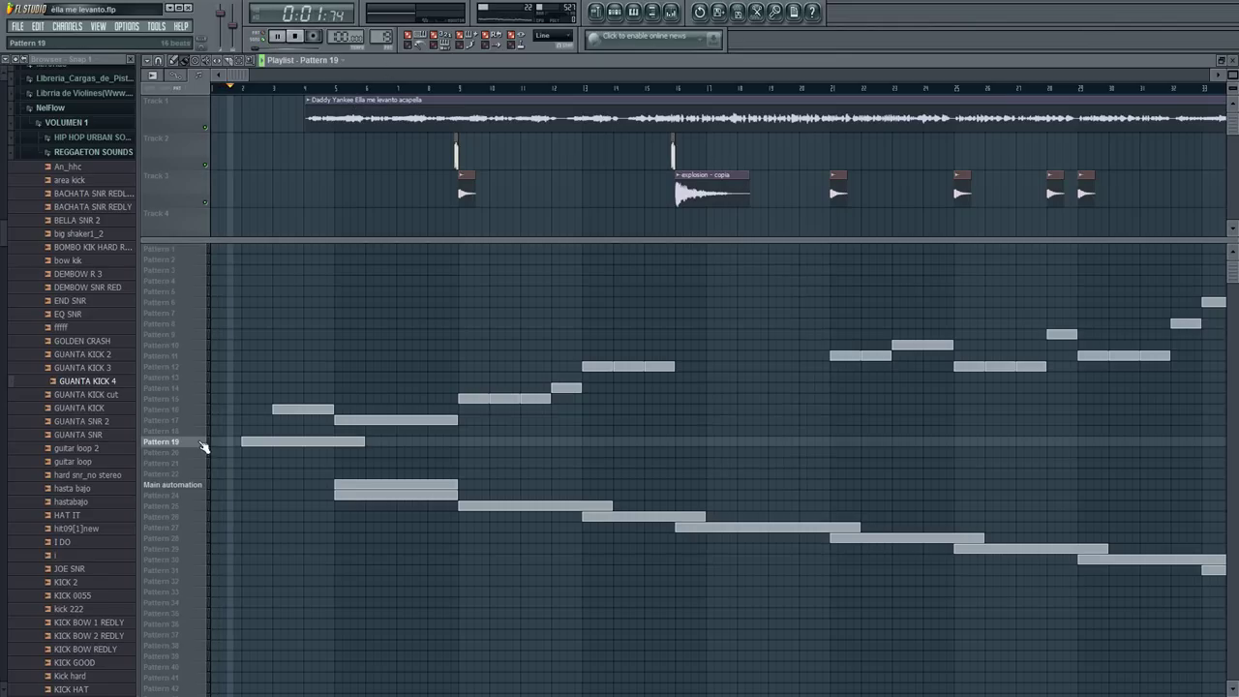
{"action": "left_click", "coordinate": [623, 12]}
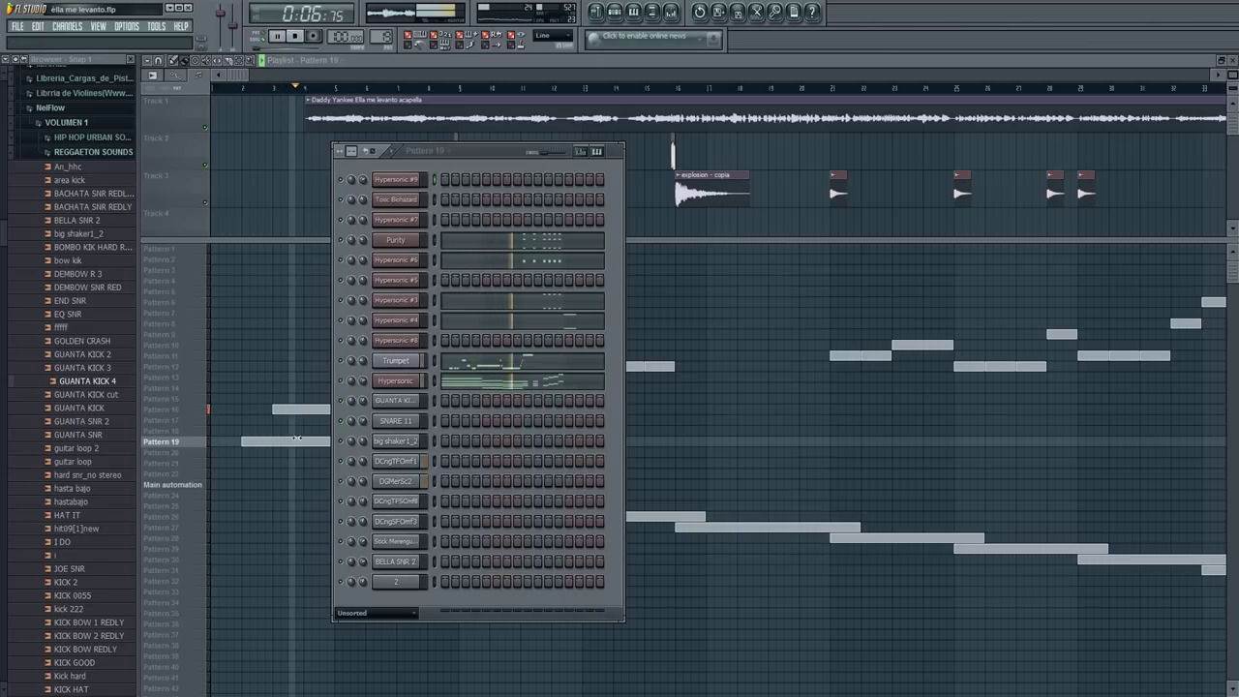
{"action": "left_click", "coordinate": [184, 420]}
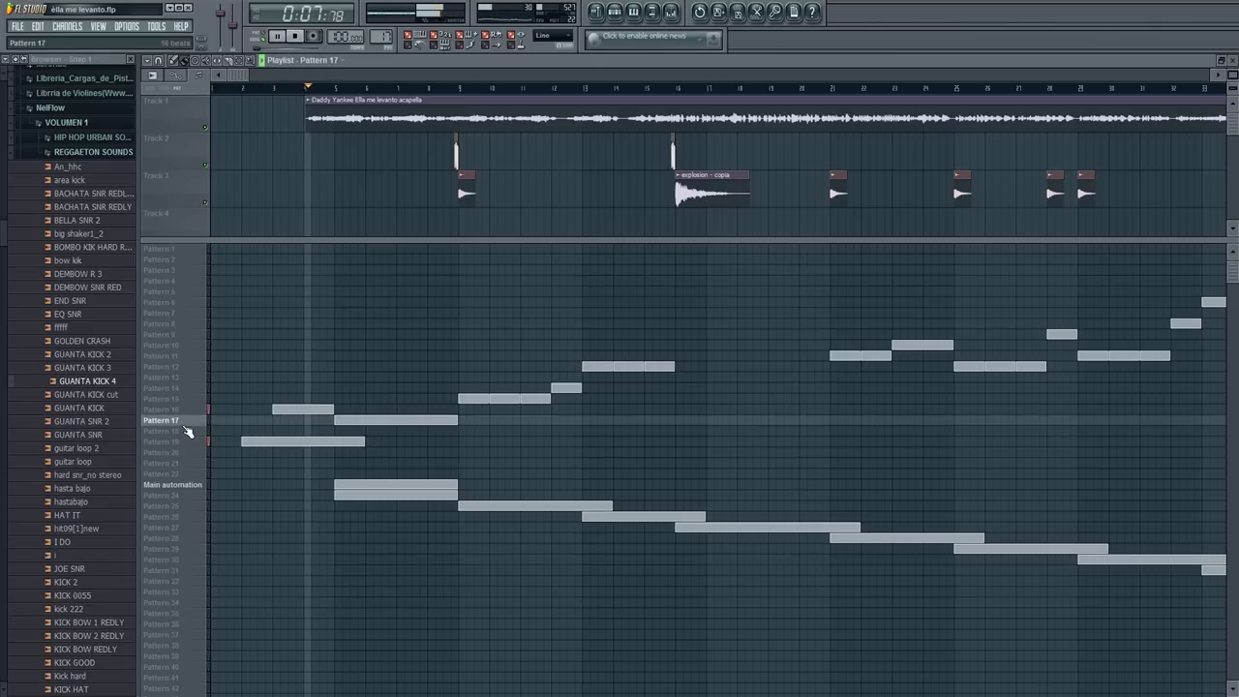
{"action": "double_click", "coordinate": [393, 61]}
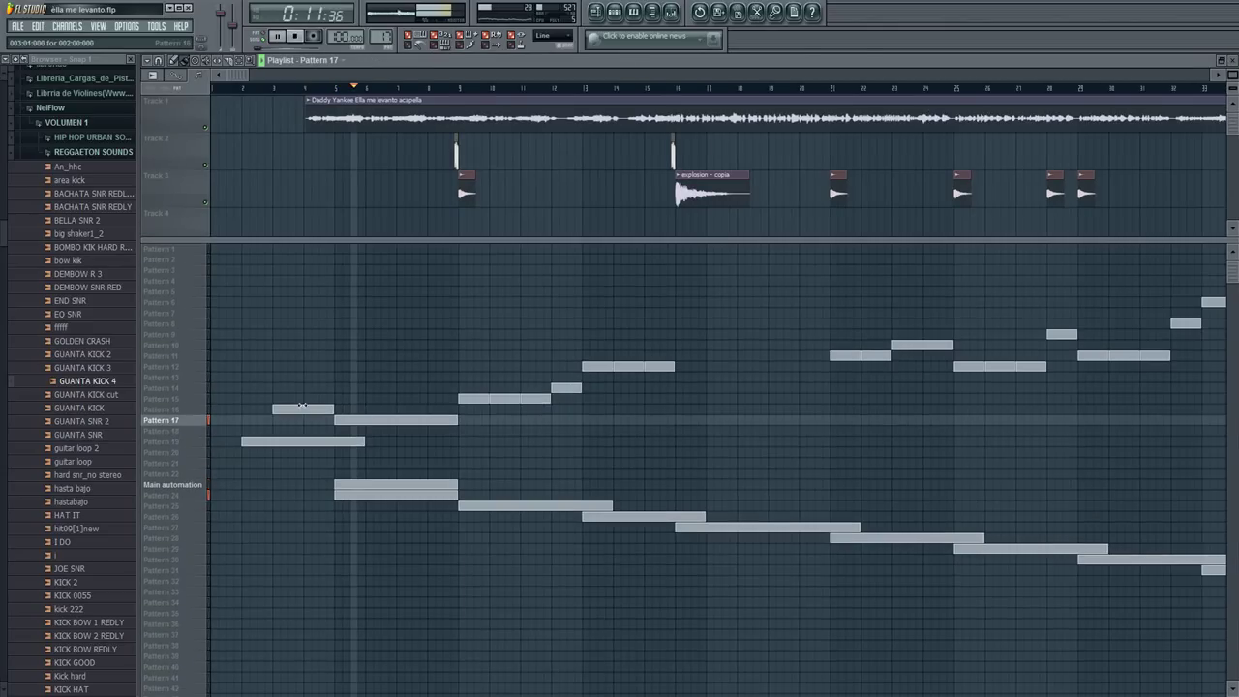
Select the Main automation pattern, examine its Hypersonic #5 notes in the piano roll, and return to the playlist.
{"action": "left_click", "coordinate": [162, 484]}
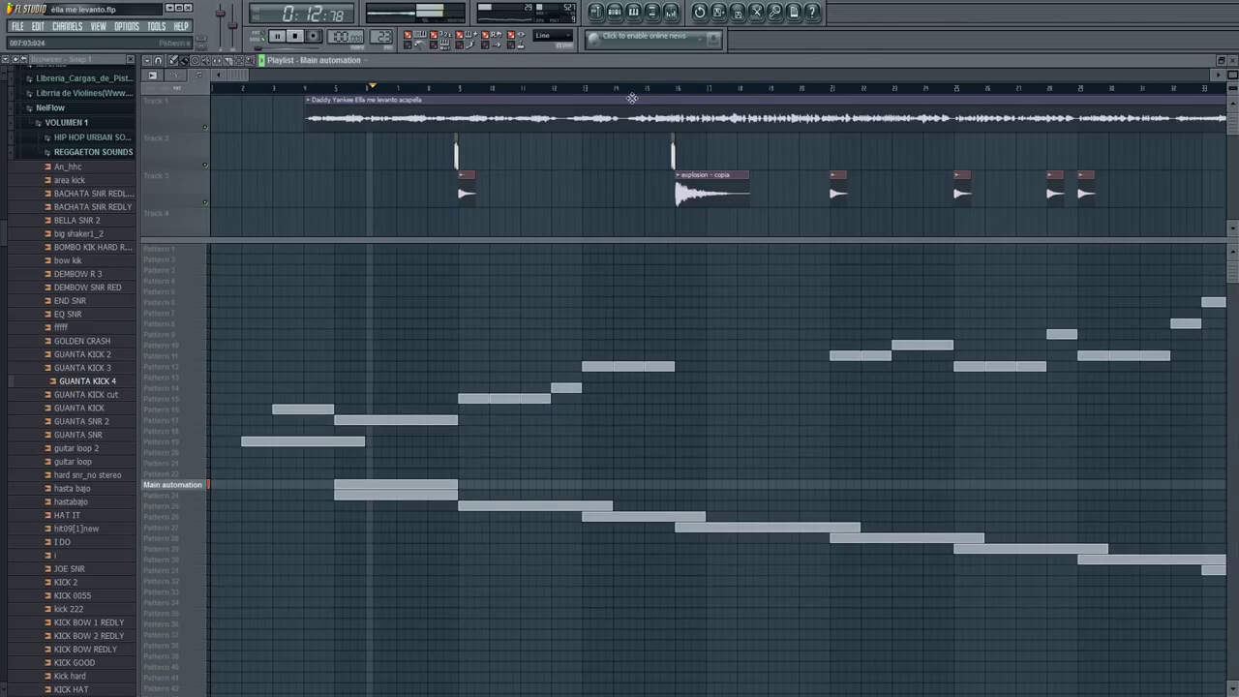
{"action": "left_click", "coordinate": [630, 11]}
{"action": "left_click", "coordinate": [491, 284]}
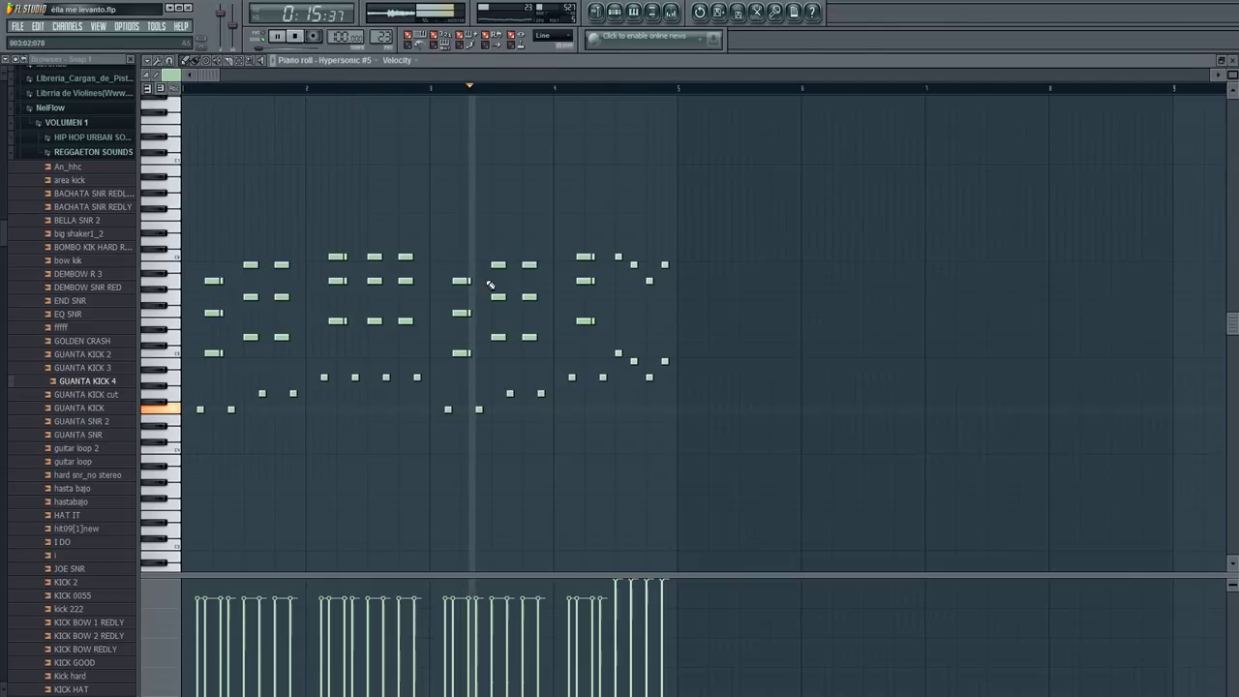
{"action": "left_click", "coordinate": [597, 12]}
Select pattern 25 and then pattern 15 in the playlist, and show pattern 15's drum steps in the step sequencer.
{"action": "left_click", "coordinate": [181, 505]}
{"action": "left_click_drag", "start_coordinate": [182, 508], "coordinate": [200, 411]}
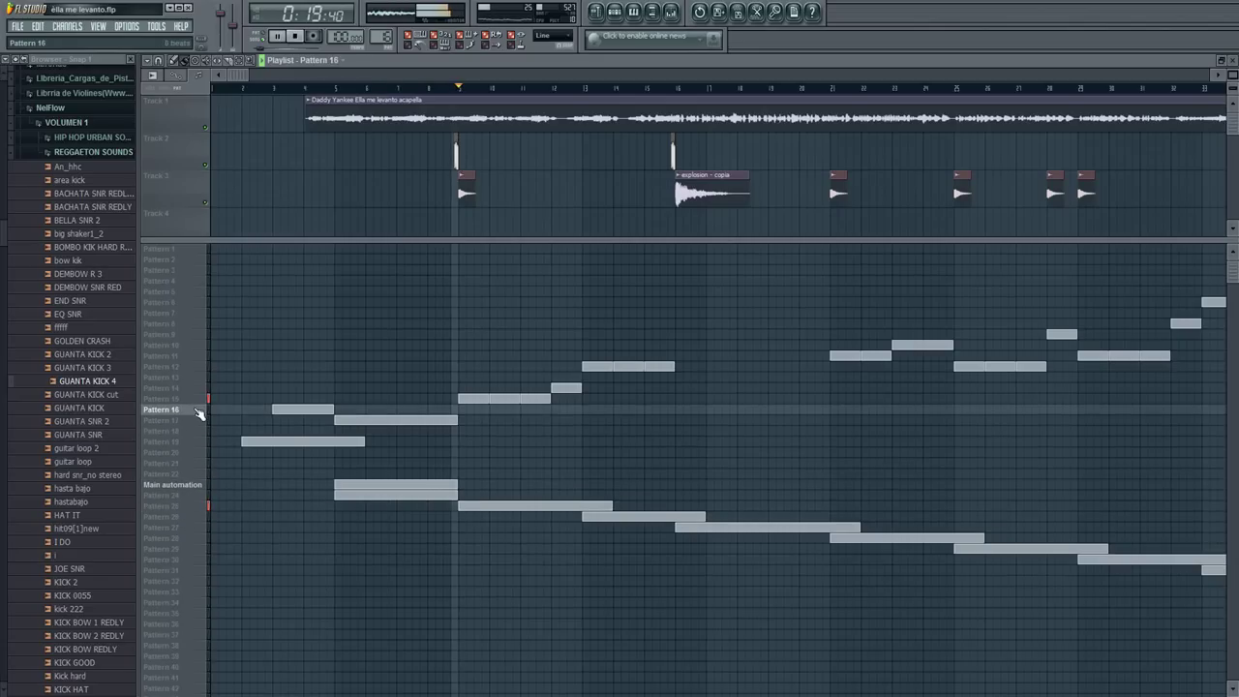
{"action": "left_click", "coordinate": [201, 400]}
{"action": "left_click", "coordinate": [615, 11]}
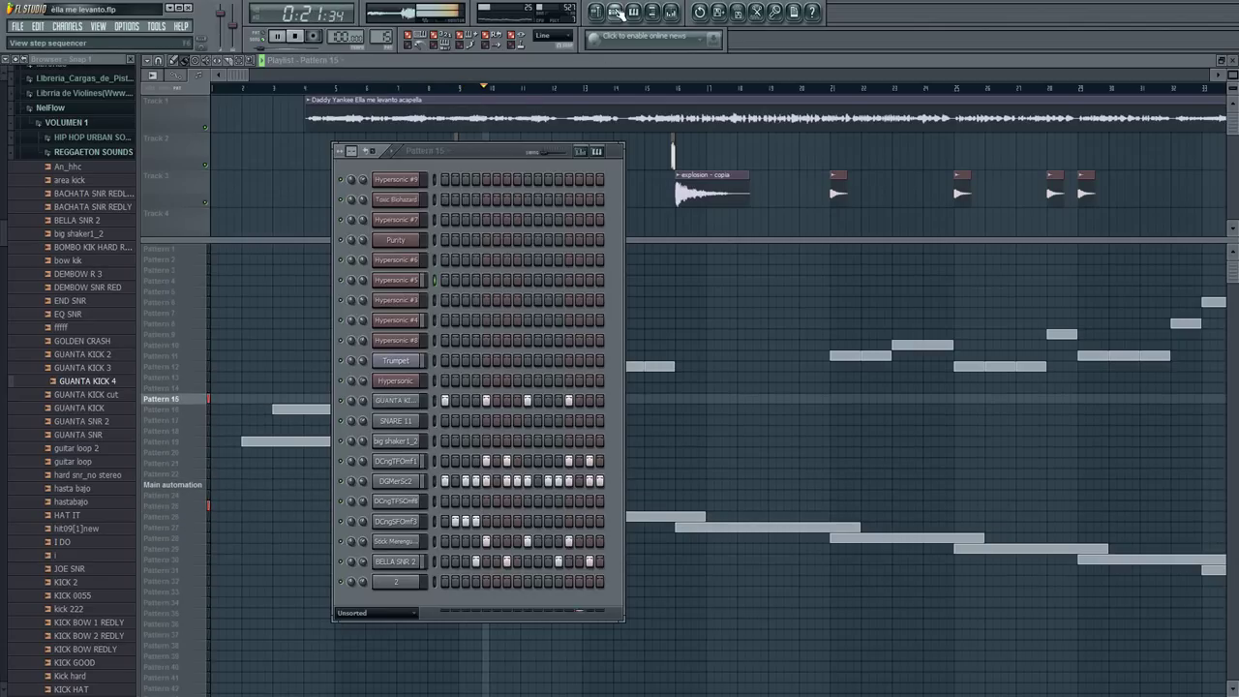
Select pattern 26, reposition the step sequencer window, examine the Hypersonic #4 notes in the piano roll, and return to the playlist.
{"action": "left_click_drag", "start_coordinate": [184, 506], "coordinate": [180, 522]}
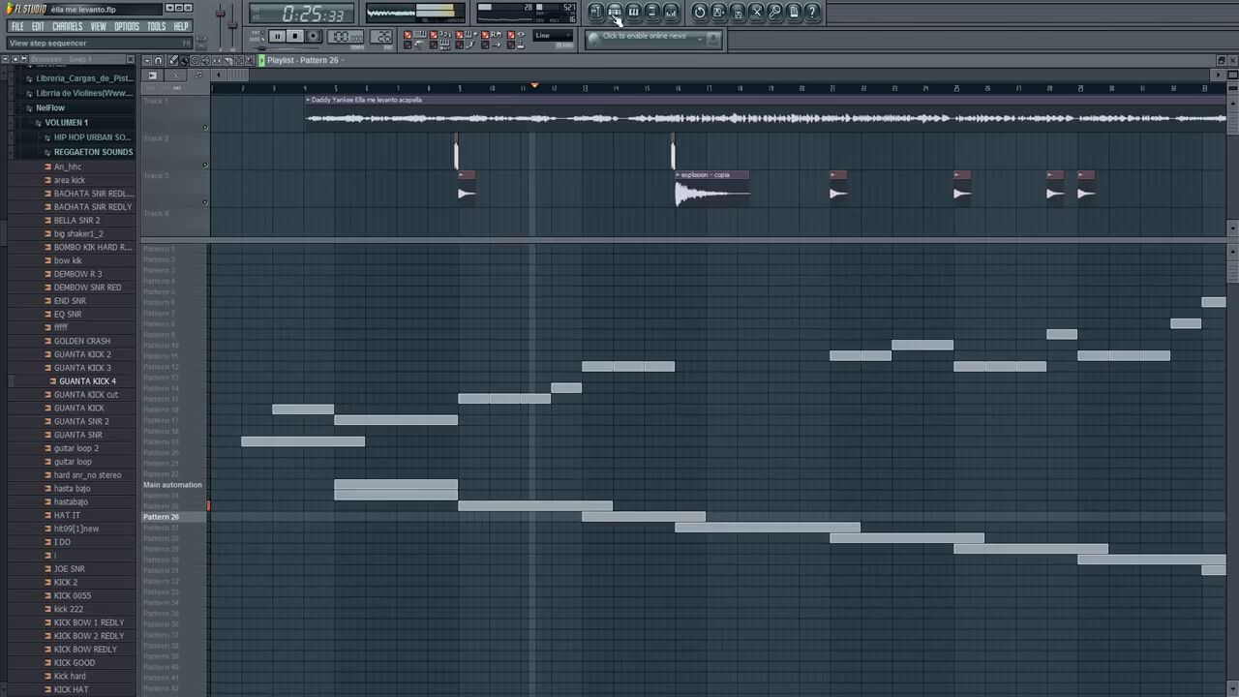
{"action": "key", "text": "F6"}
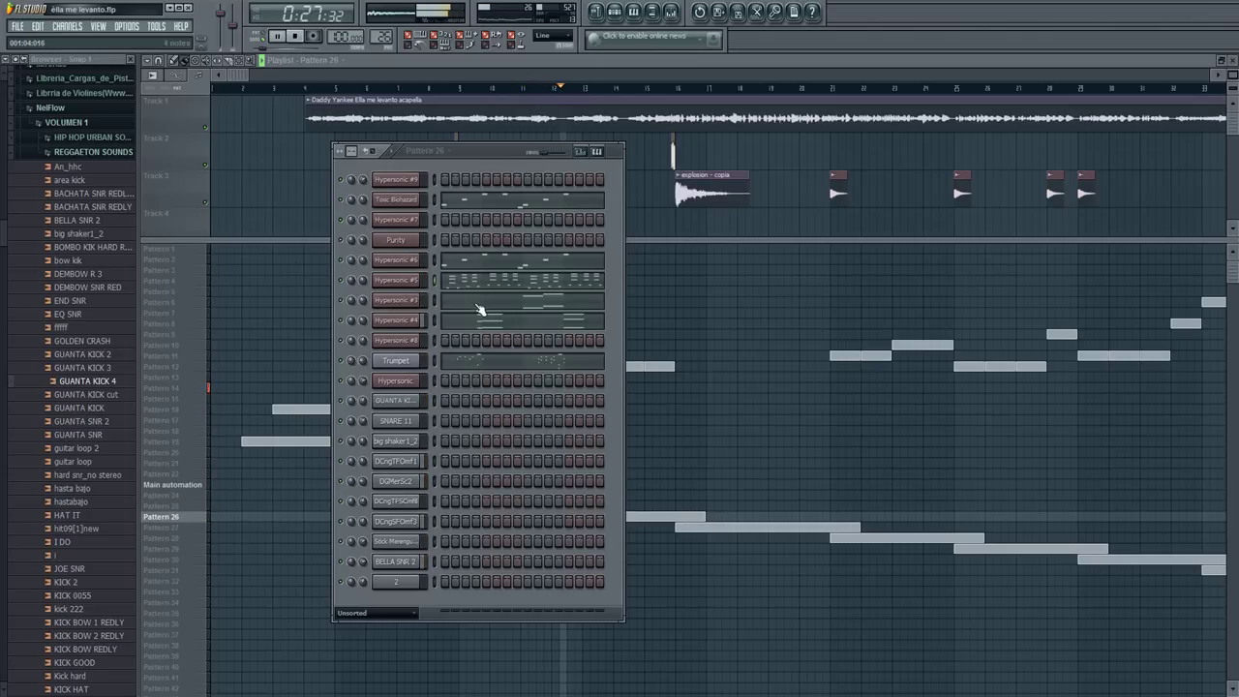
{"action": "left_click_drag", "start_coordinate": [365, 142], "coordinate": [465, 177]}
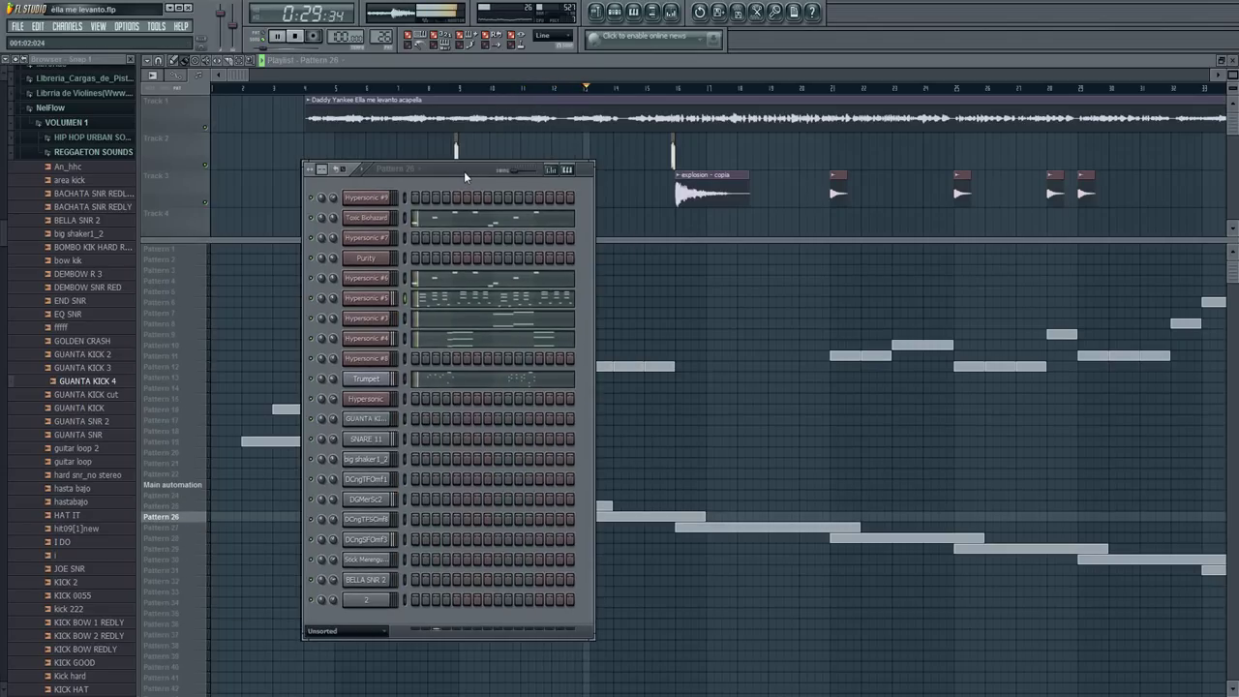
{"action": "left_click", "coordinate": [491, 346]}
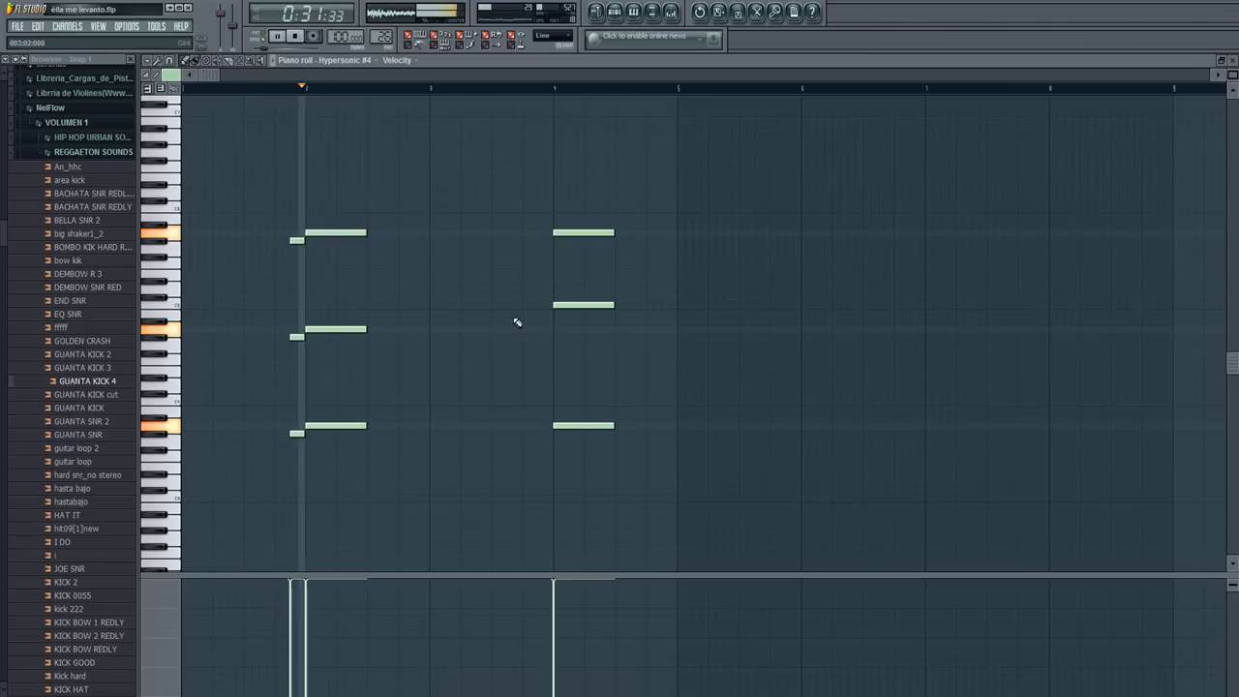
{"action": "left_click", "coordinate": [615, 11]}
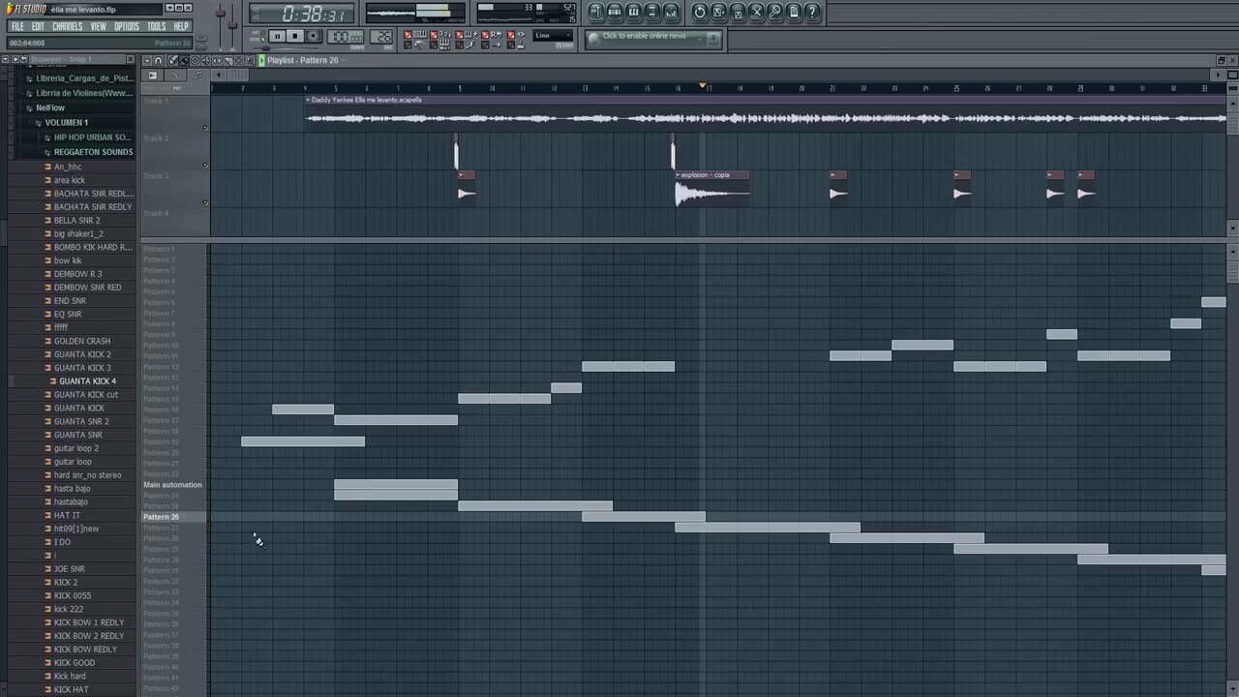
Select pattern 27, examine its Trumpet and GUANTA KICK 4 notes in the piano roll, and return to the playlist.
{"action": "left_click", "coordinate": [180, 528]}
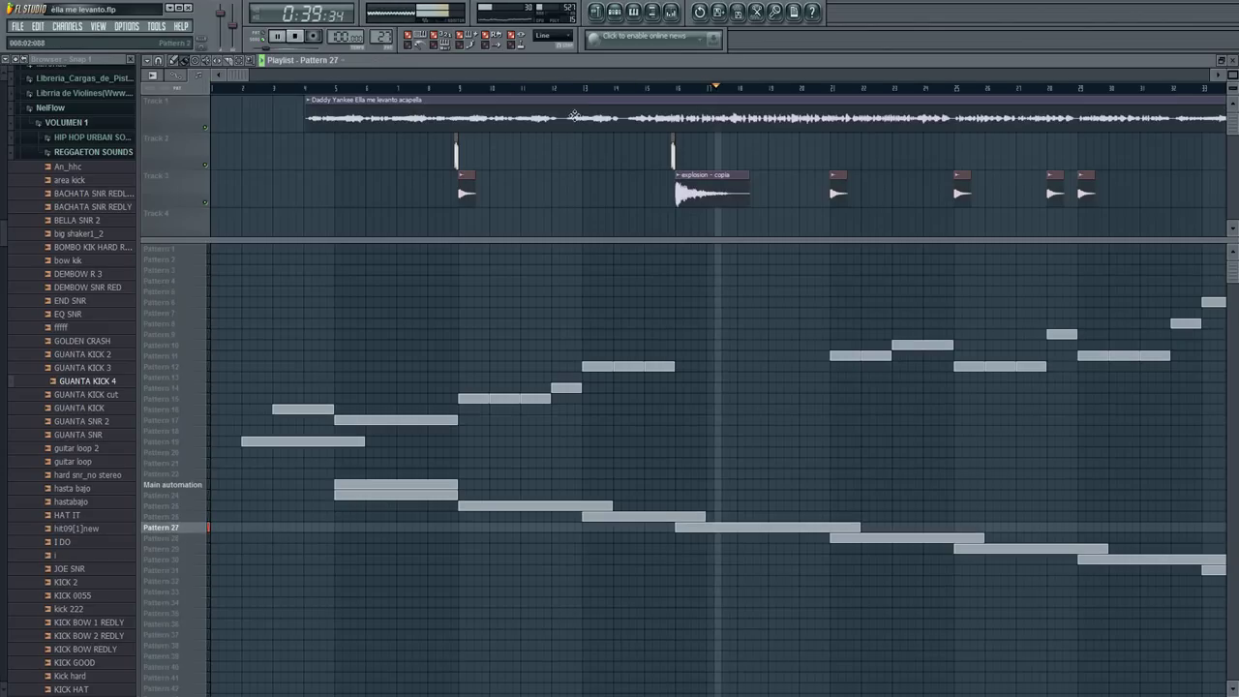
{"action": "left_click", "coordinate": [614, 11]}
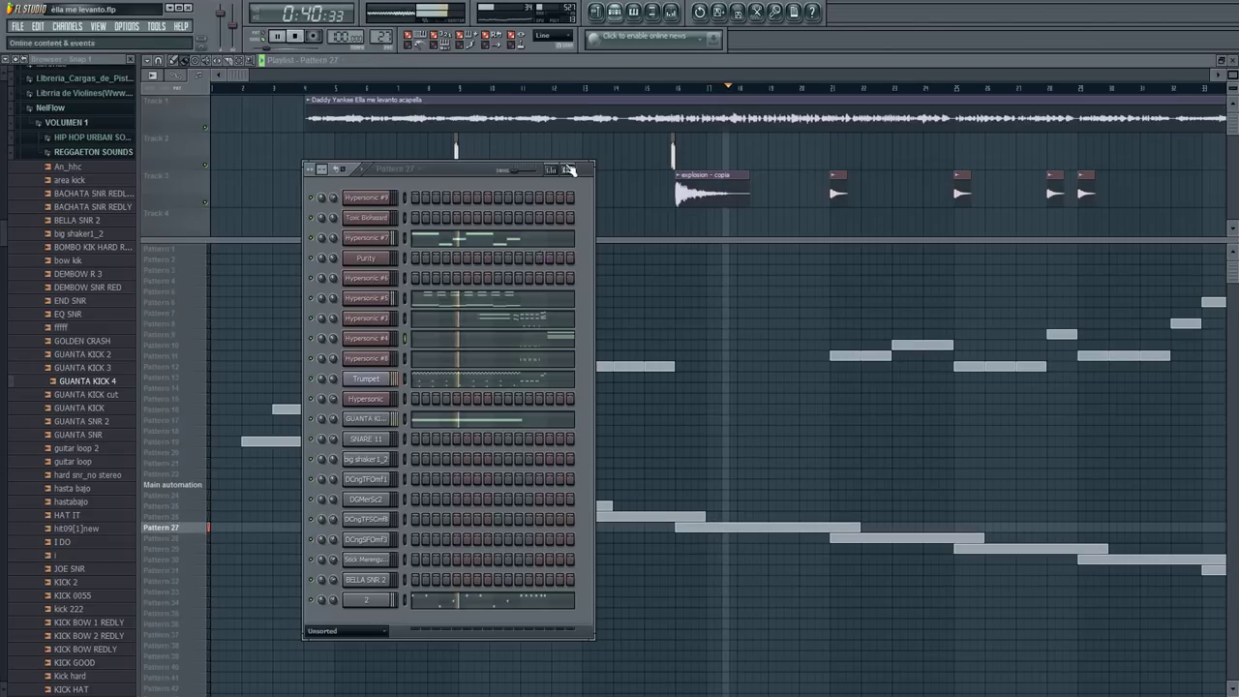
{"action": "left_click", "coordinate": [500, 379]}
{"action": "left_click", "coordinate": [615, 12]}
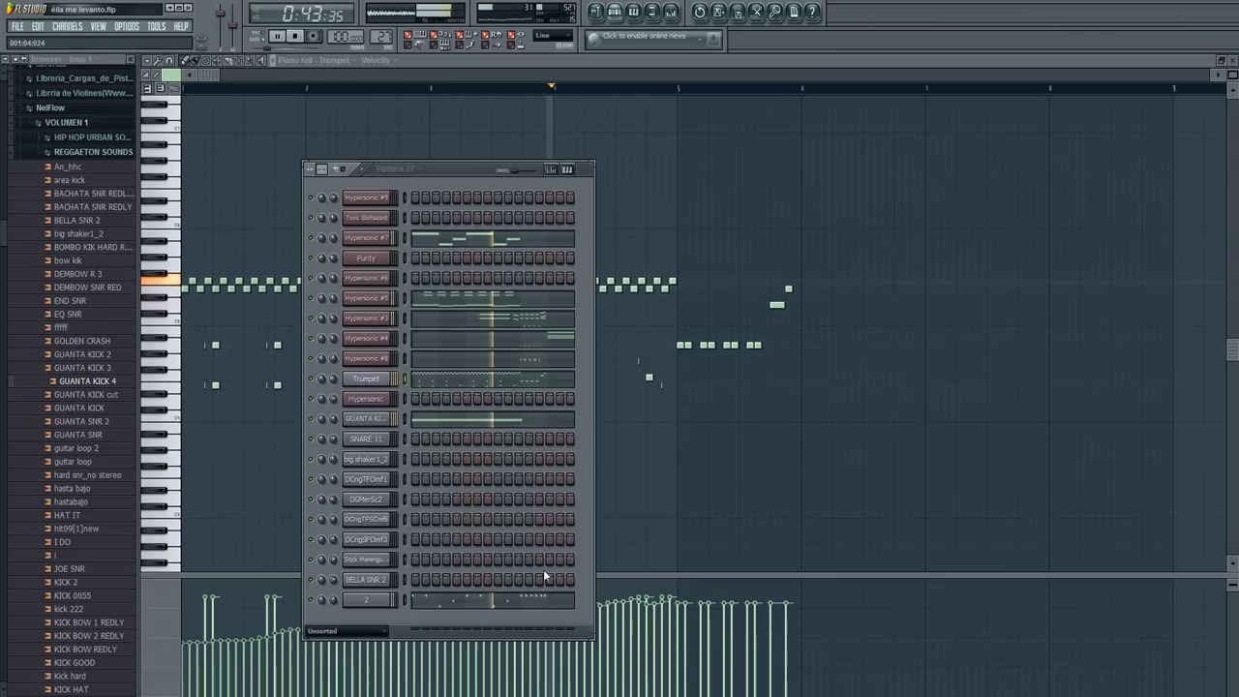
{"action": "left_click", "coordinate": [524, 420]}
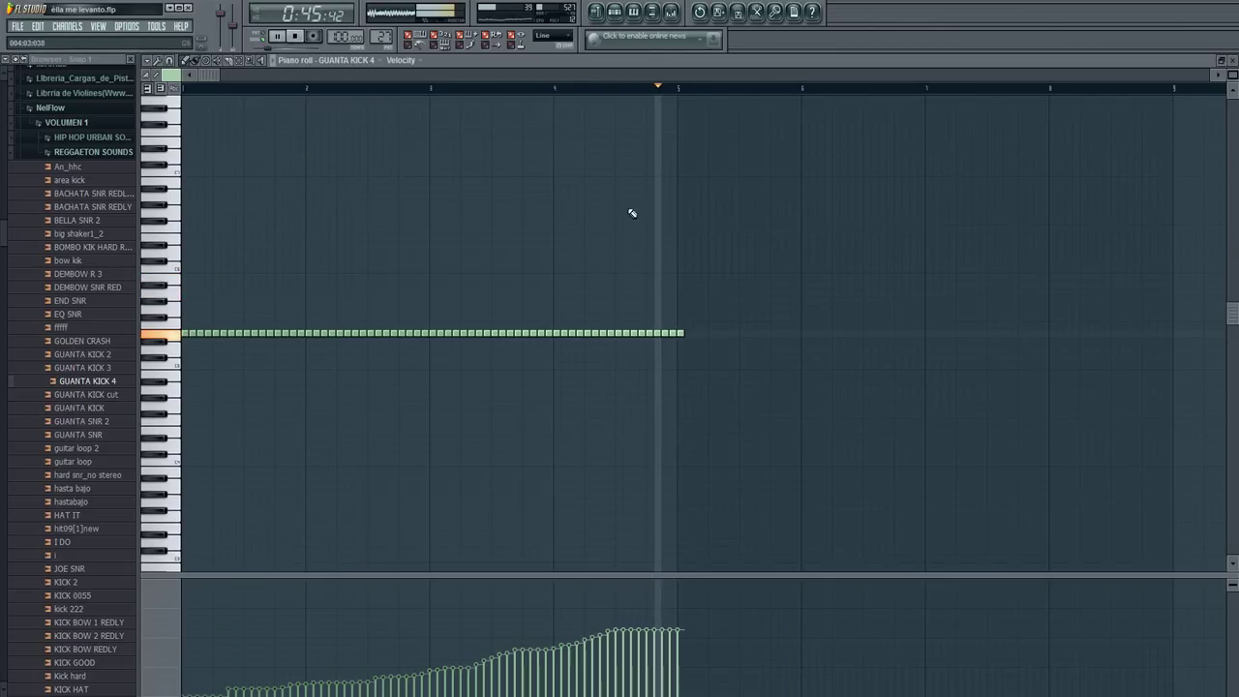
{"action": "key", "text": "F5"}
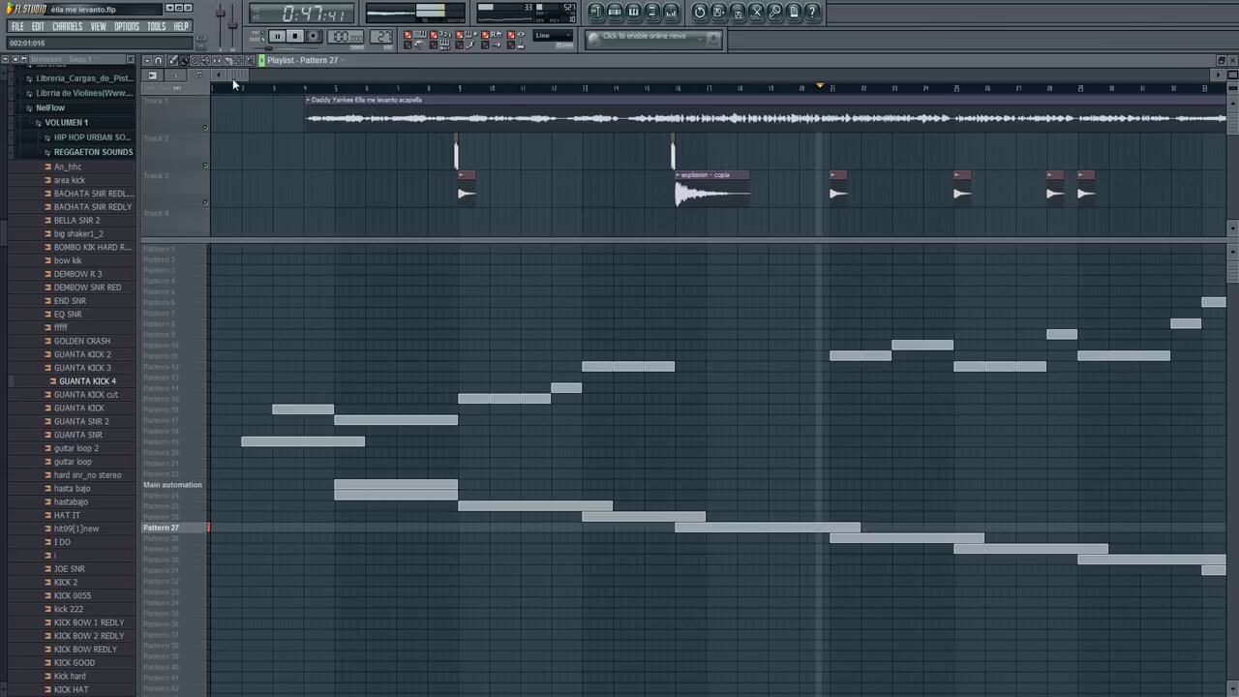
Select pattern 28, examine its Hypersonic #5 notes in the piano roll, and return to the playlist.
{"action": "left_click_drag", "start_coordinate": [317, 77], "coordinate": [389, 81]}
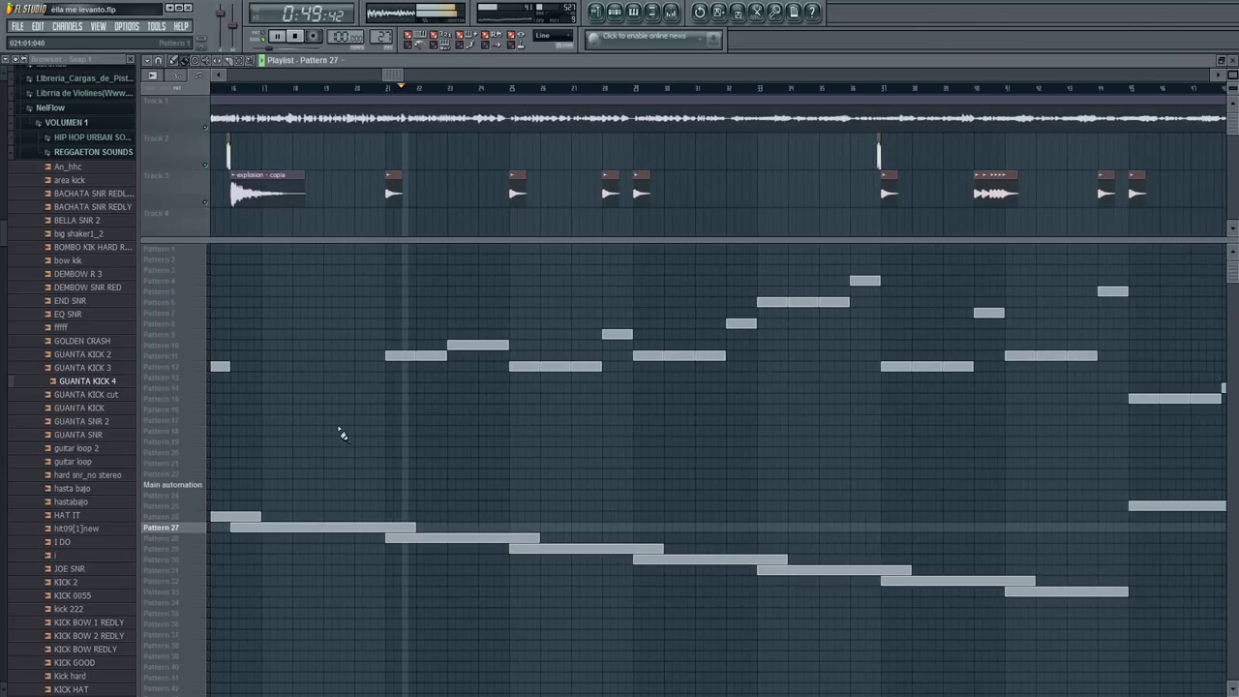
{"action": "left_click", "coordinate": [179, 538]}
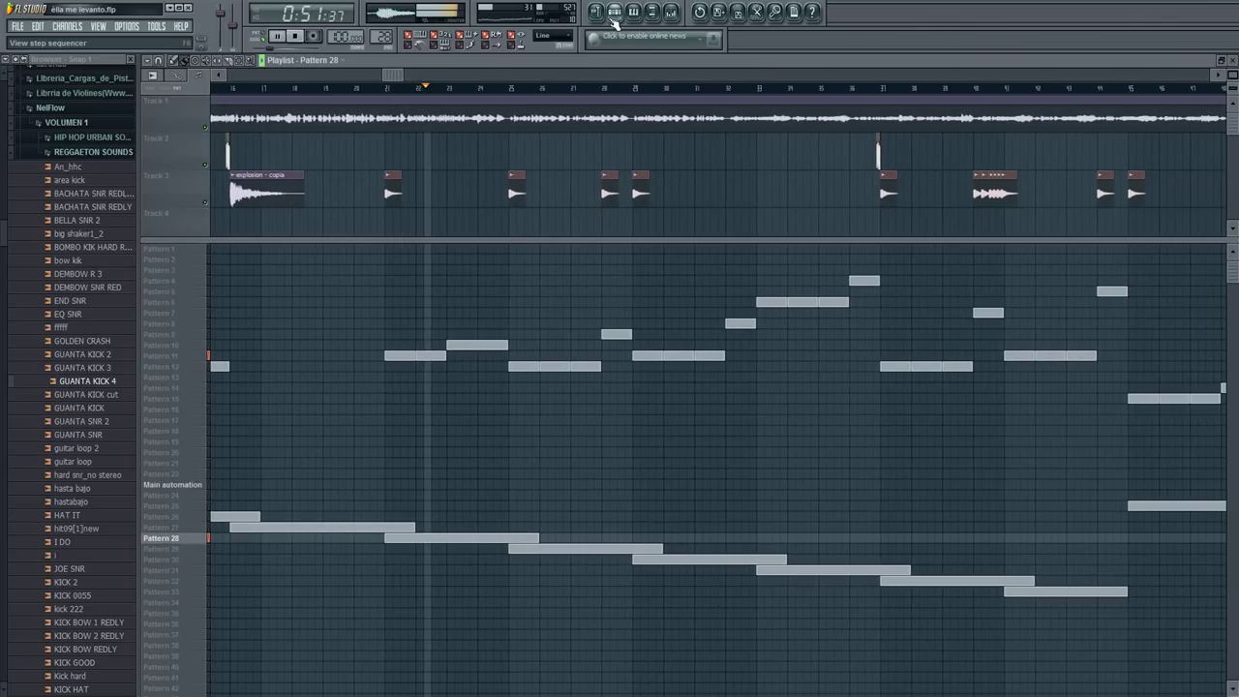
{"action": "key", "text": "F6"}
{"action": "left_click", "coordinate": [515, 306]}
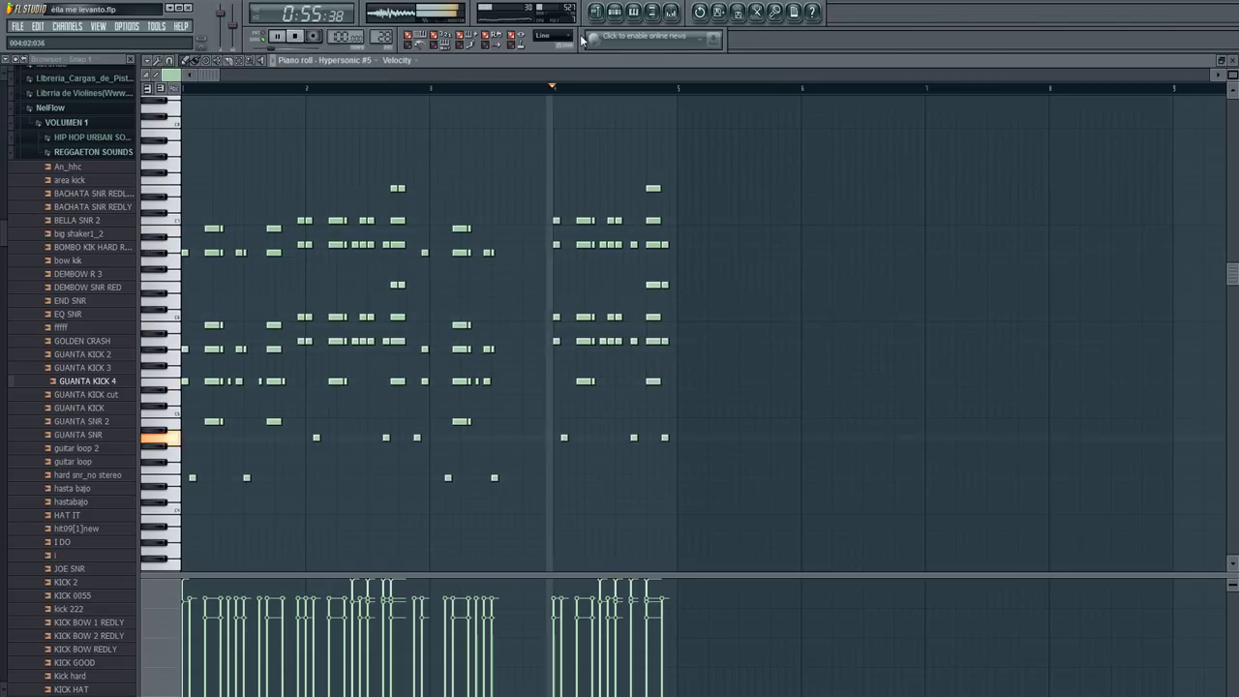
{"action": "key", "text": "F6"}
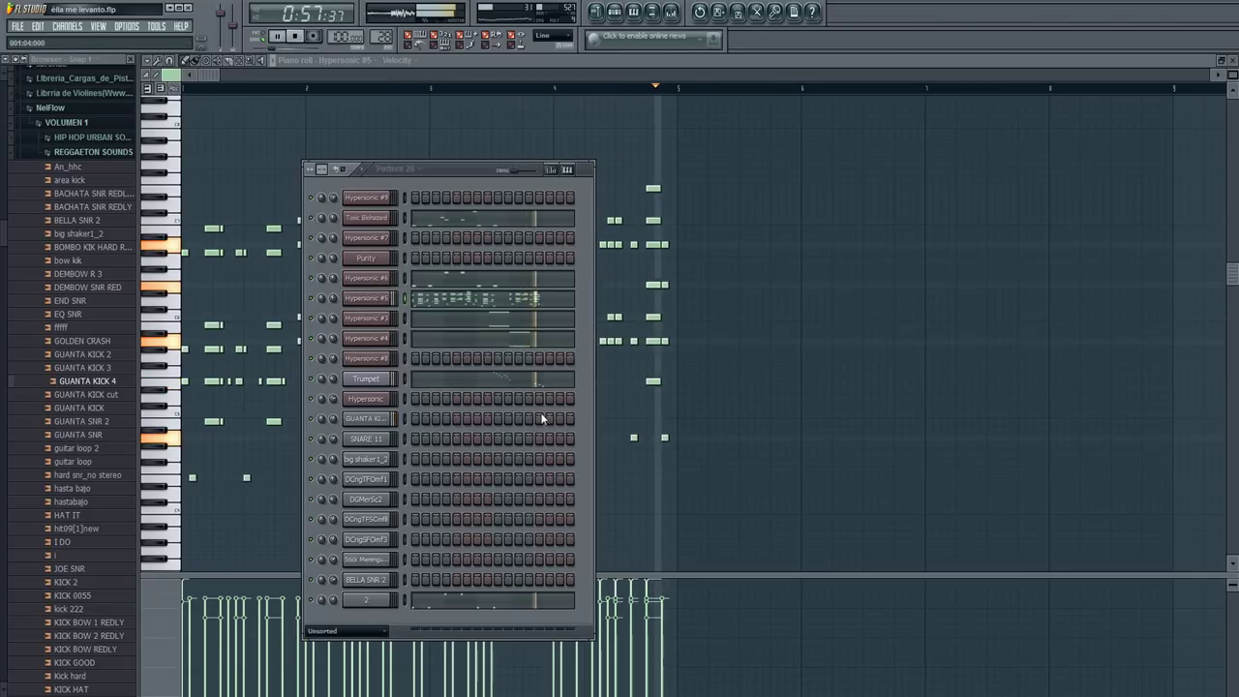
{"action": "left_click", "coordinate": [595, 11]}
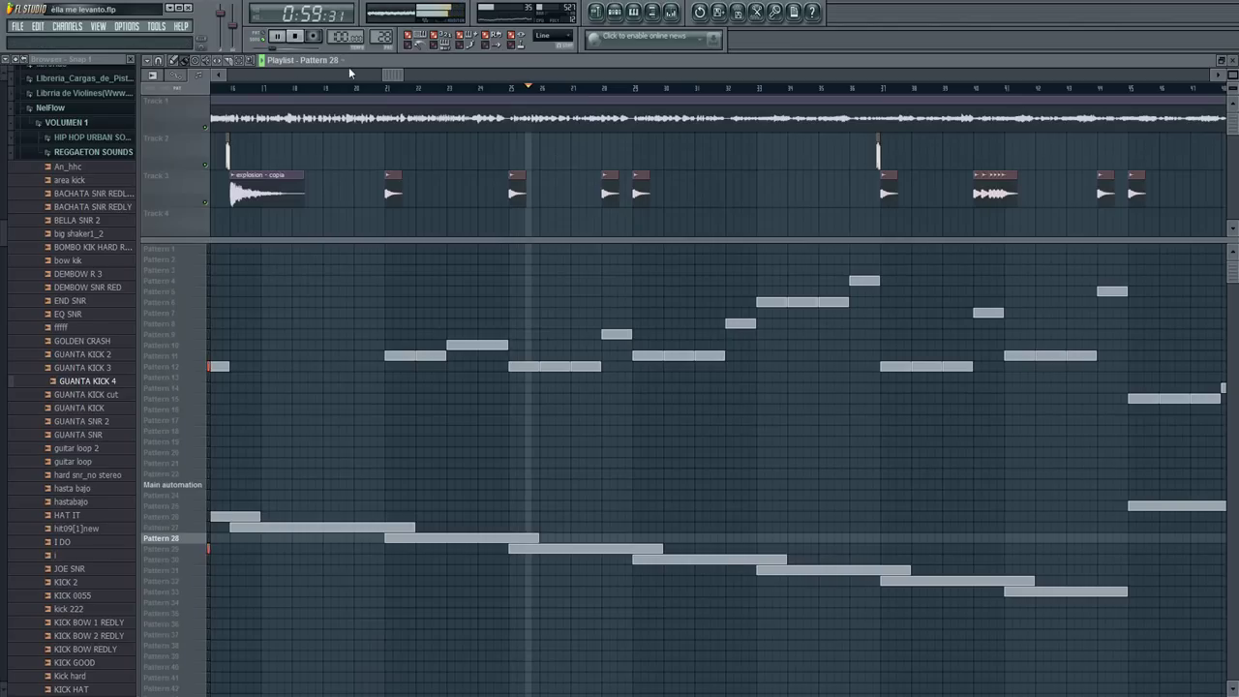
Select pattern 29 in the playlist and examine its Hypersonic #9 notes in the piano roll.
{"action": "left_click", "coordinate": [192, 550]}
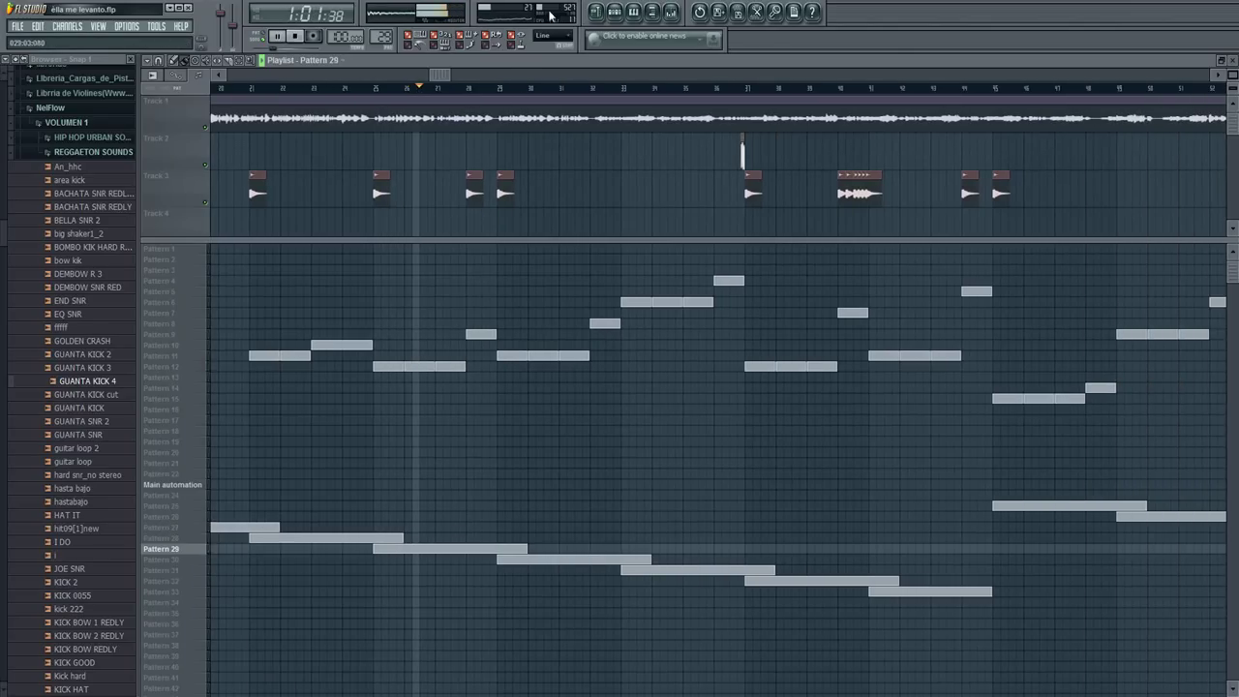
{"action": "left_click", "coordinate": [614, 13]}
{"action": "left_click", "coordinate": [511, 198]}
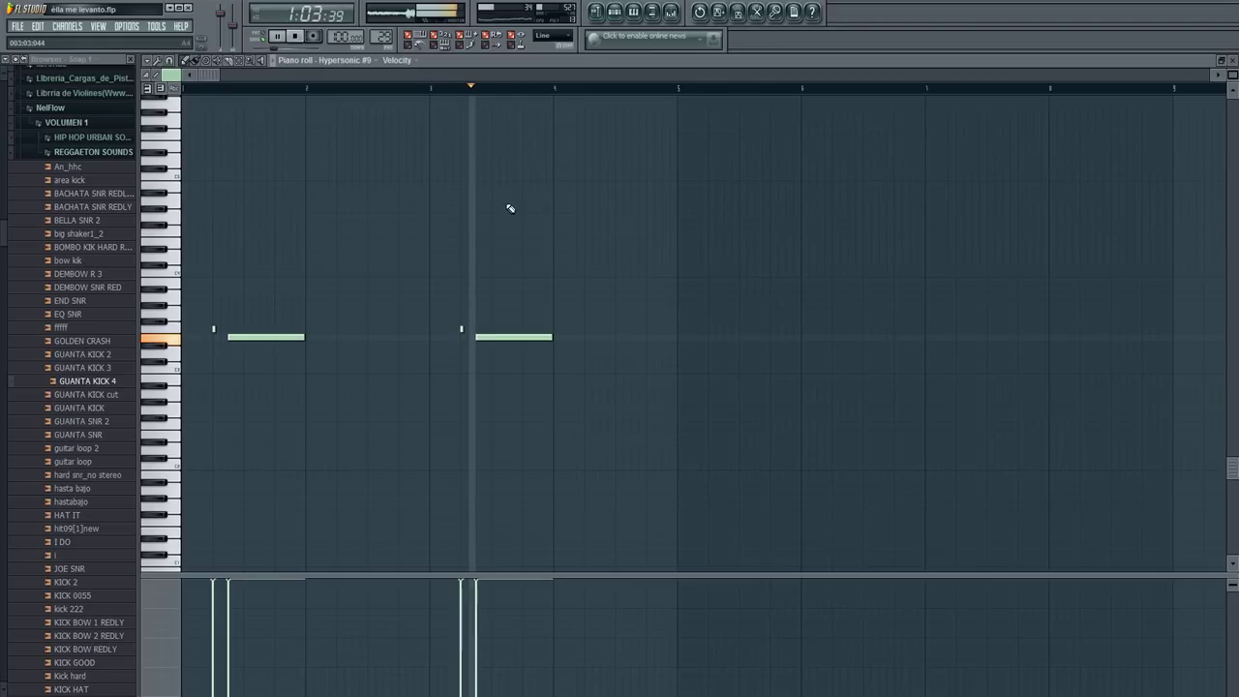
Return to the playlist, select pattern 11, and examine its drum steps in the step sequencer before hiding it.
{"action": "left_click", "coordinate": [597, 13]}
{"action": "left_click", "coordinate": [177, 357]}
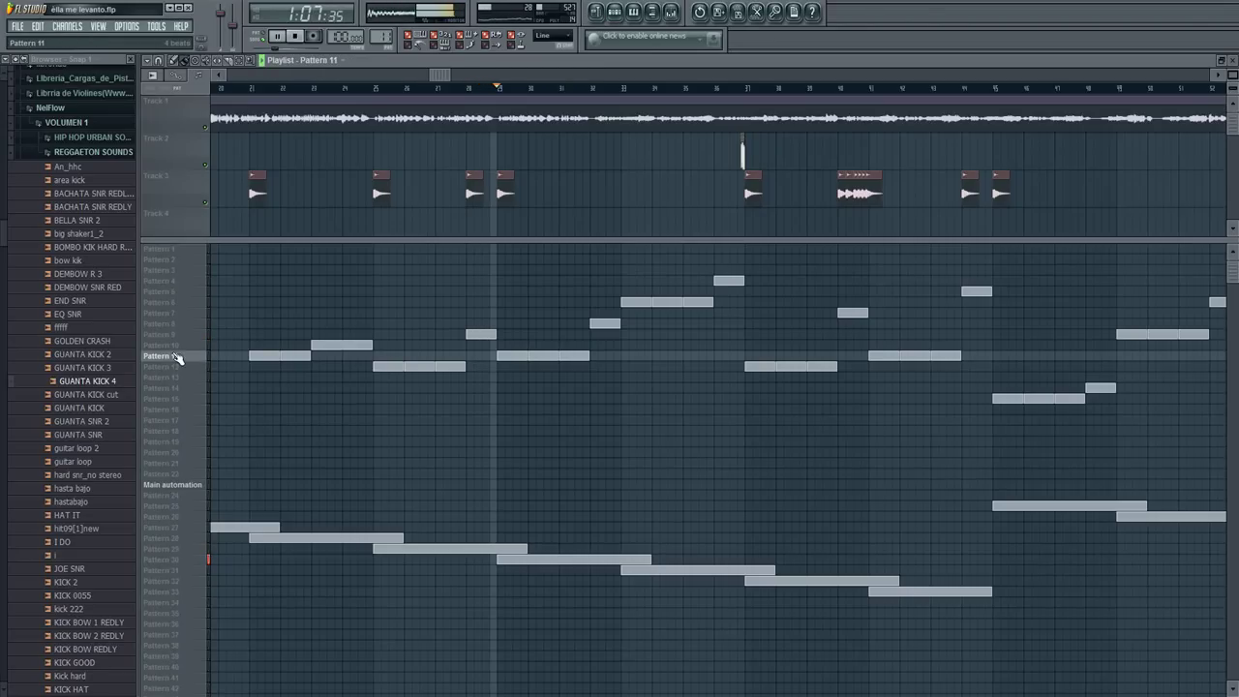
{"action": "left_click", "coordinate": [615, 13]}
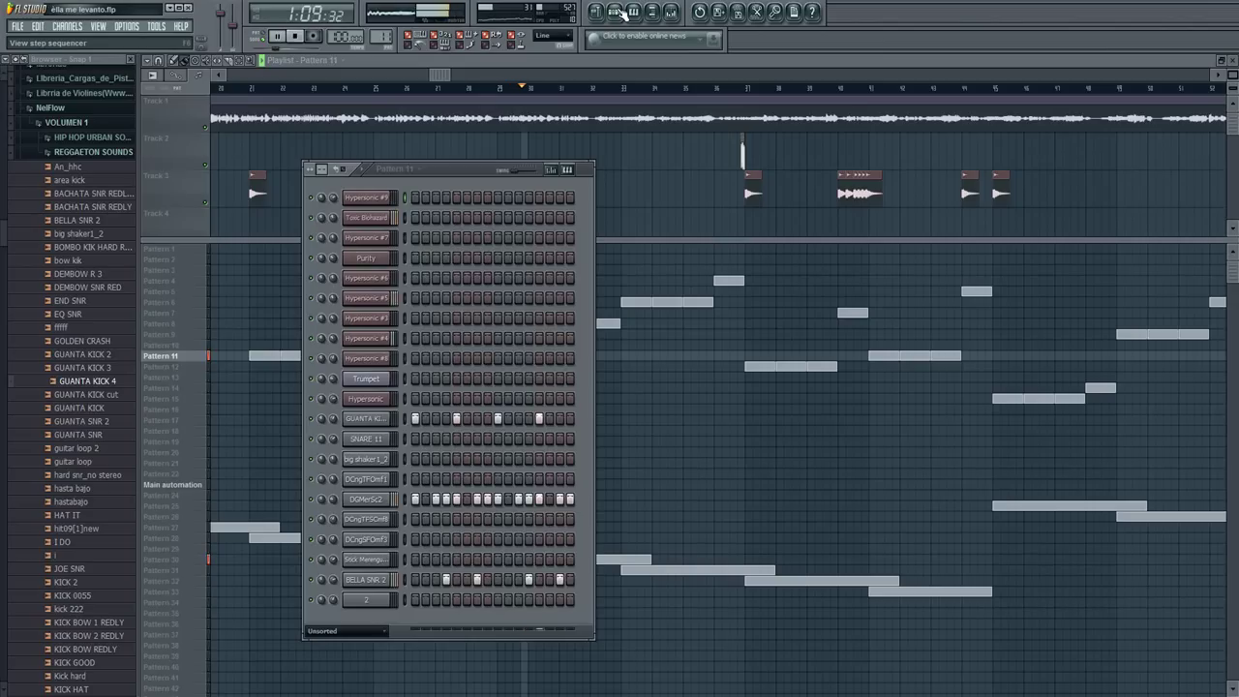
{"action": "left_click", "coordinate": [616, 13]}
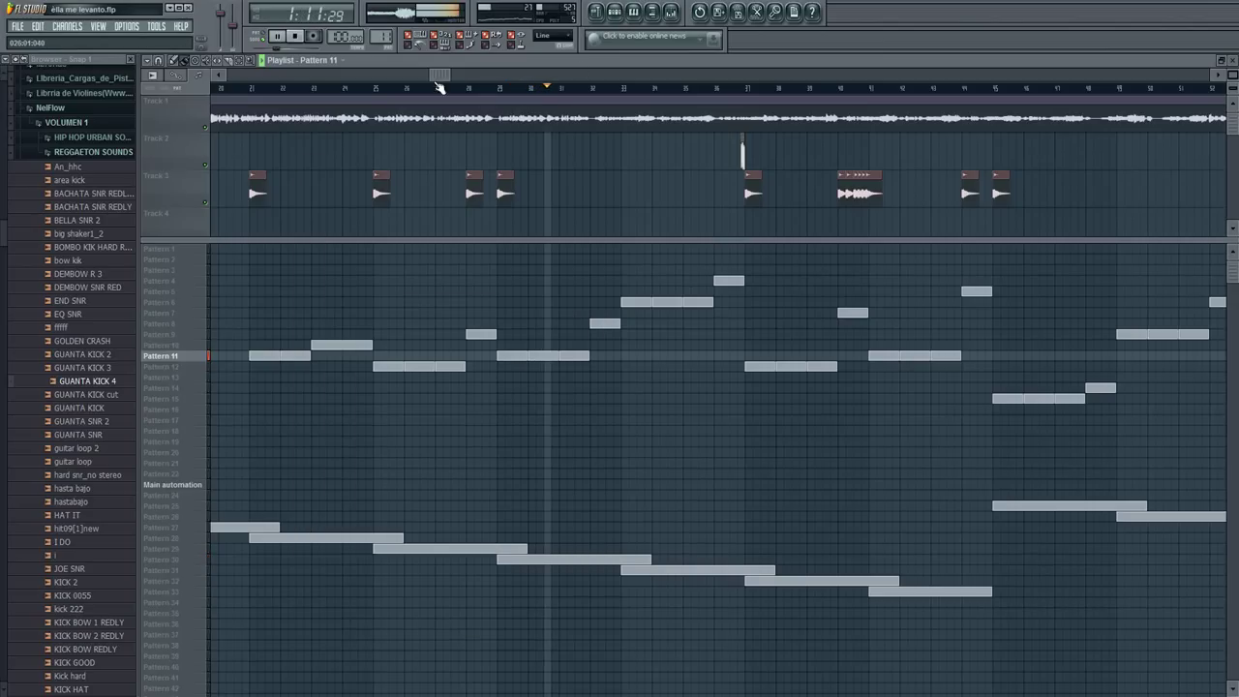
Select pattern 31, examine its Trumpet notes in the piano roll, and return to the playlist.
{"action": "left_click_drag", "start_coordinate": [440, 75], "coordinate": [508, 78]}
{"action": "left_click", "coordinate": [177, 570]}
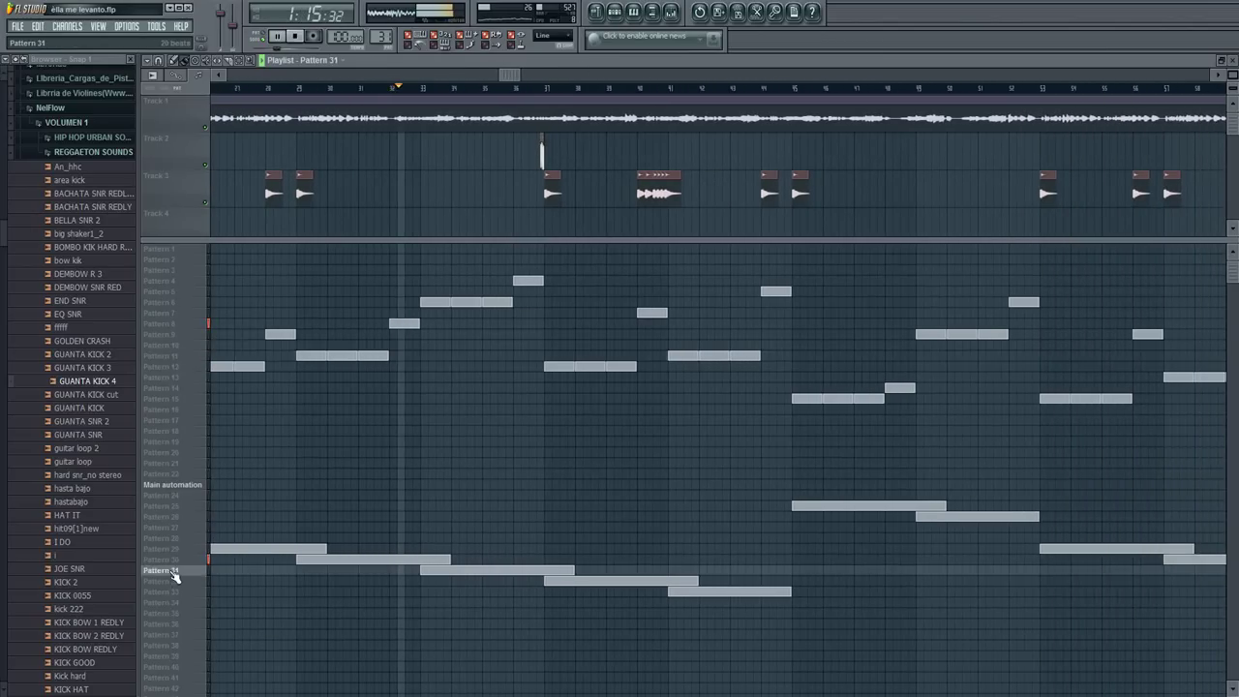
{"action": "left_click", "coordinate": [616, 14]}
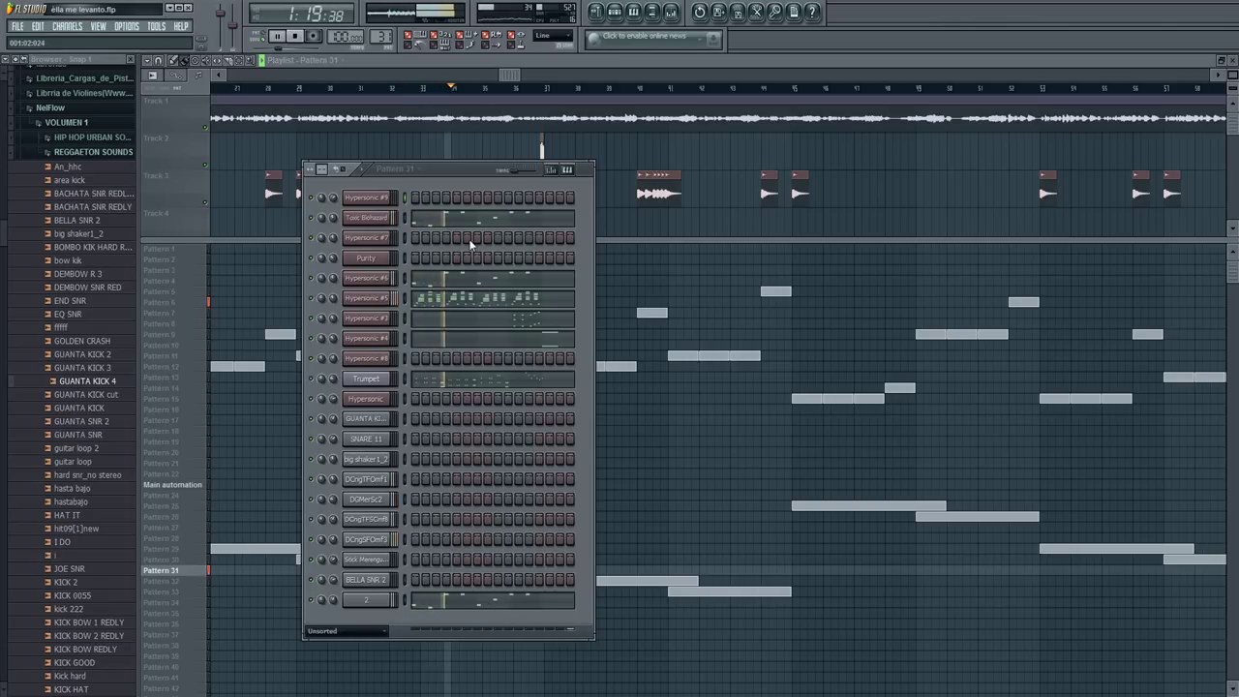
{"action": "left_click", "coordinate": [477, 382]}
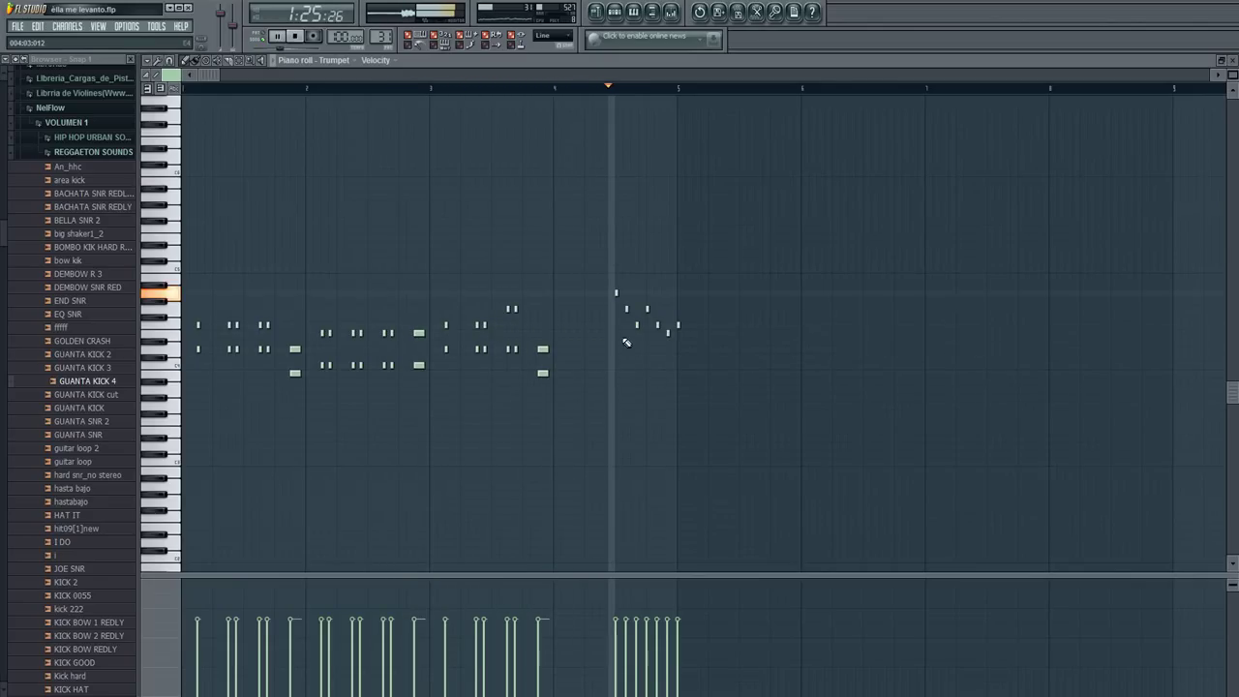
{"action": "left_click", "coordinate": [596, 11]}
Select pattern 32, examine its Trumpet notes in the piano roll, and return to the playlist.
{"action": "left_click_drag", "start_coordinate": [517, 75], "coordinate": [574, 77]}
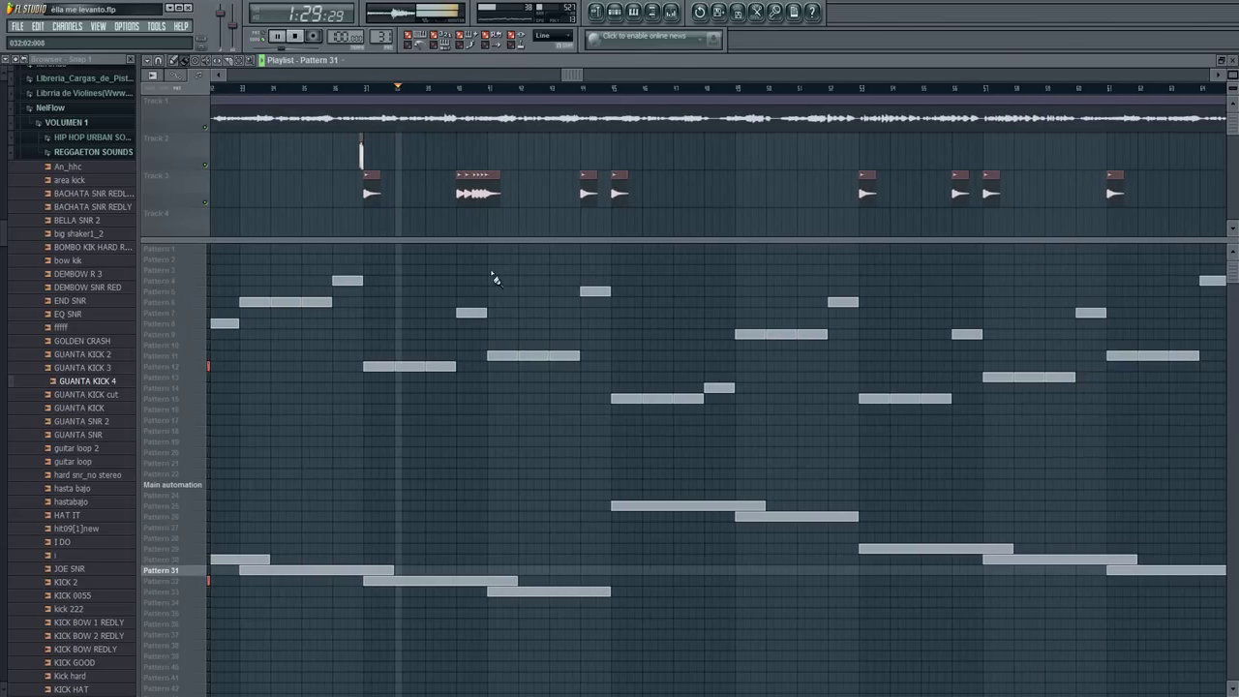
{"action": "left_click", "coordinate": [182, 583]}
{"action": "left_click", "coordinate": [613, 12]}
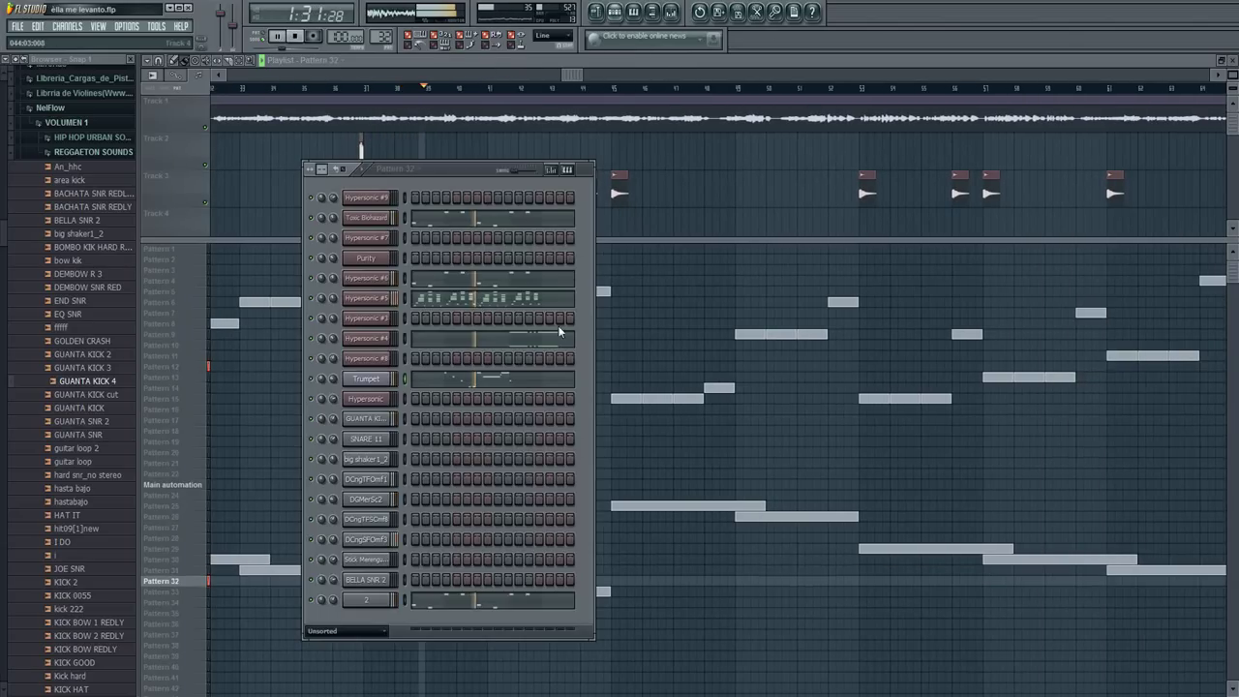
{"action": "left_click", "coordinate": [520, 382]}
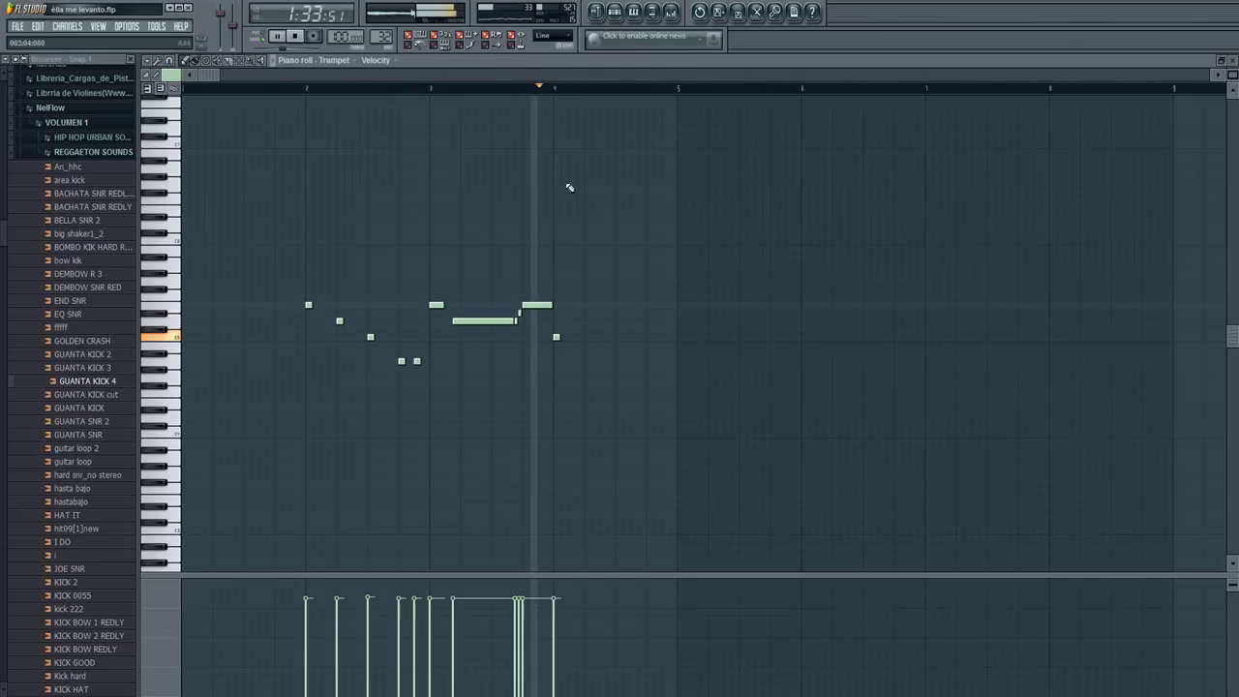
{"action": "left_click", "coordinate": [597, 13]}
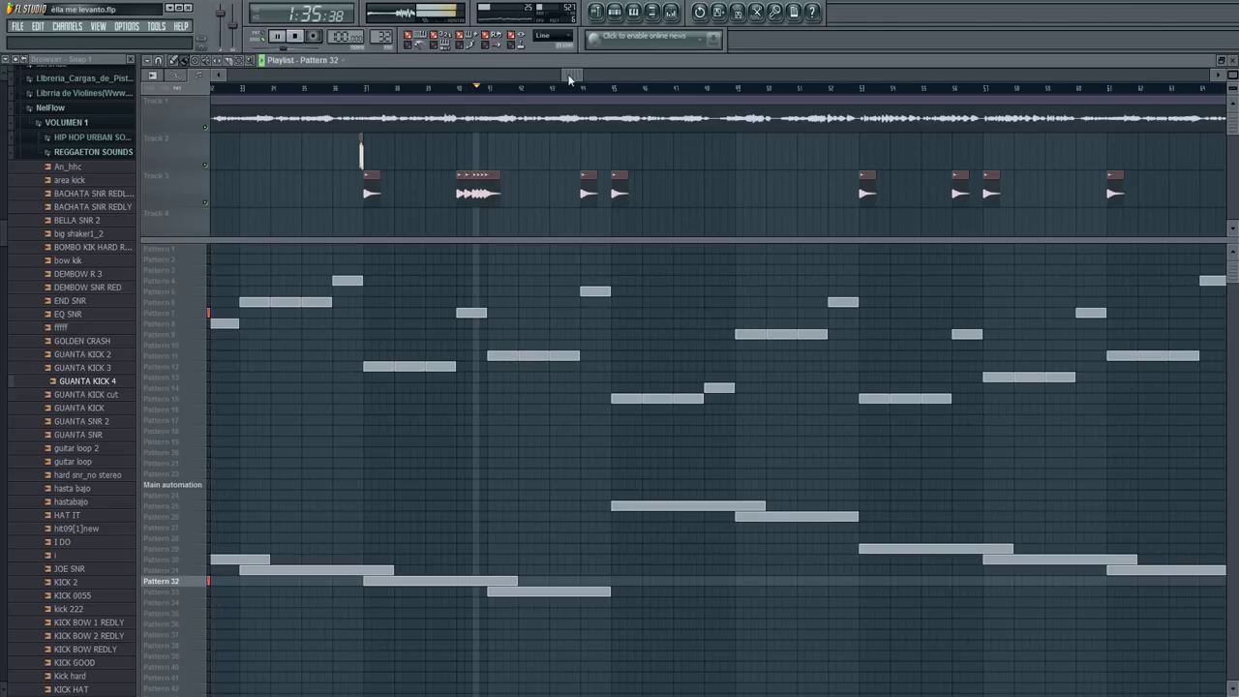
Select pattern 33, examine its Hypersonic #4 notes in the piano roll, and return to the playlist.
{"action": "left_click_drag", "start_coordinate": [601, 77], "coordinate": [618, 76]}
{"action": "left_click", "coordinate": [182, 591]}
{"action": "left_click", "coordinate": [614, 11]}
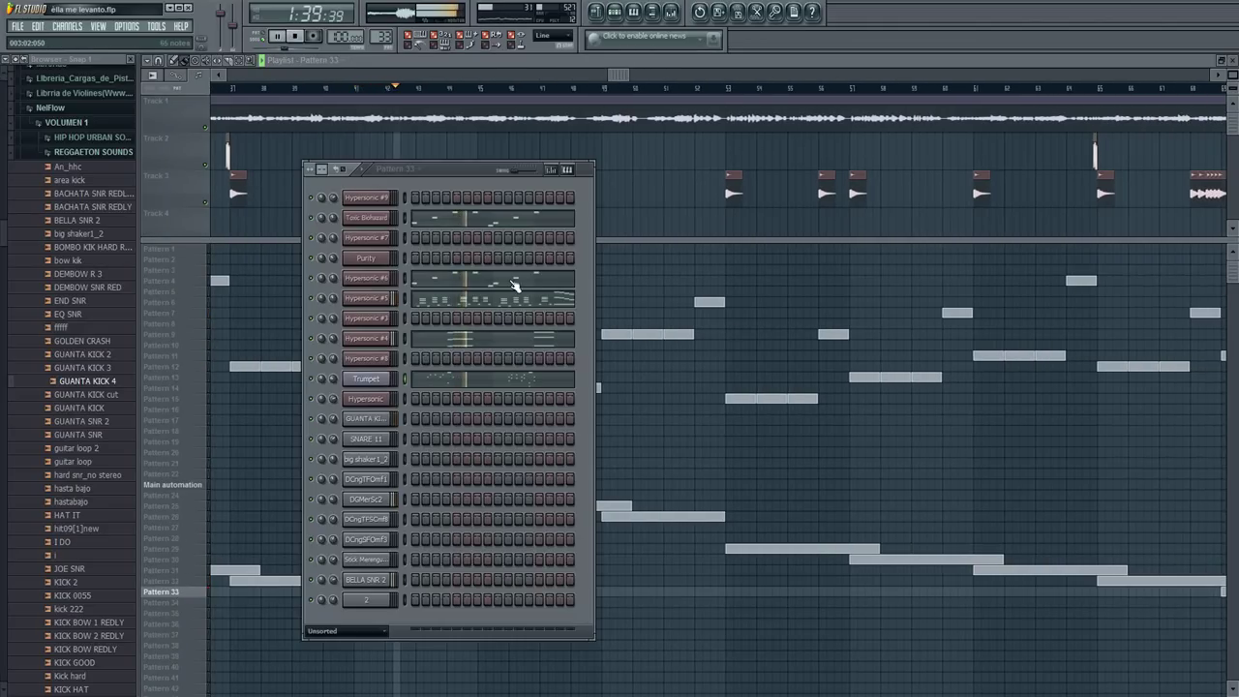
{"action": "left_click", "coordinate": [516, 344]}
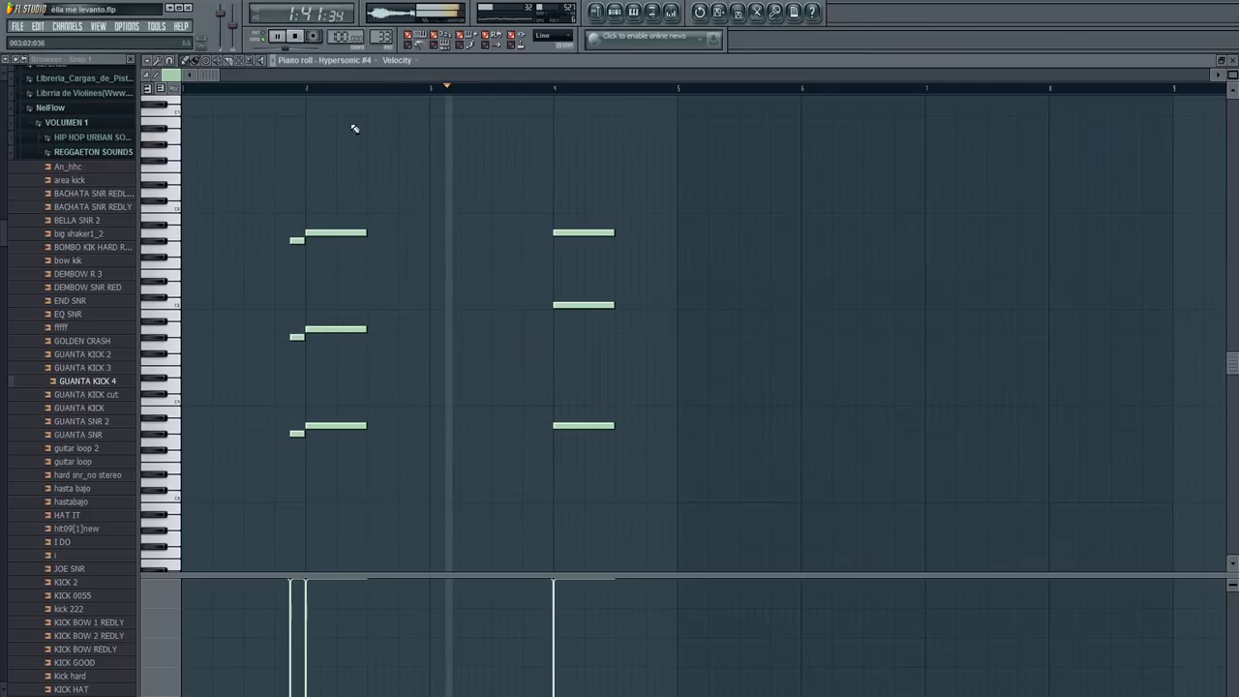
{"action": "left_click", "coordinate": [597, 12]}
Select pattern 15 and examine its drum steps in the step sequencer before hiding it.
{"action": "left_click", "coordinate": [189, 398]}
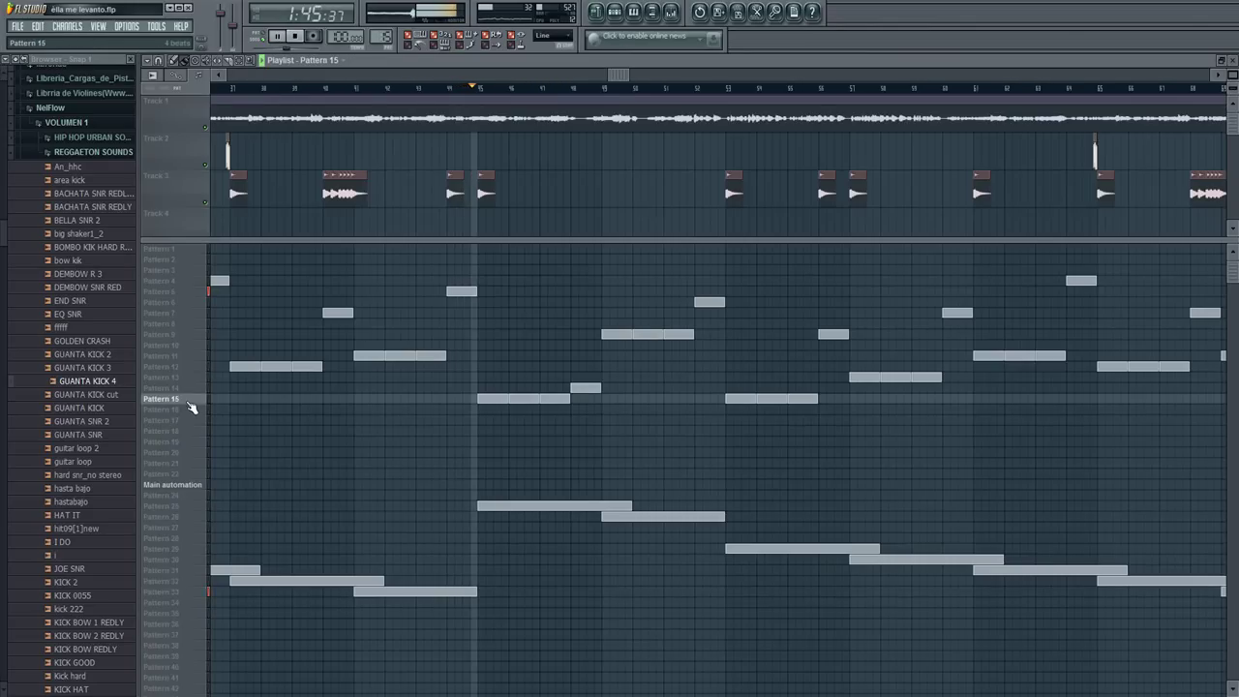
{"action": "left_click", "coordinate": [614, 13]}
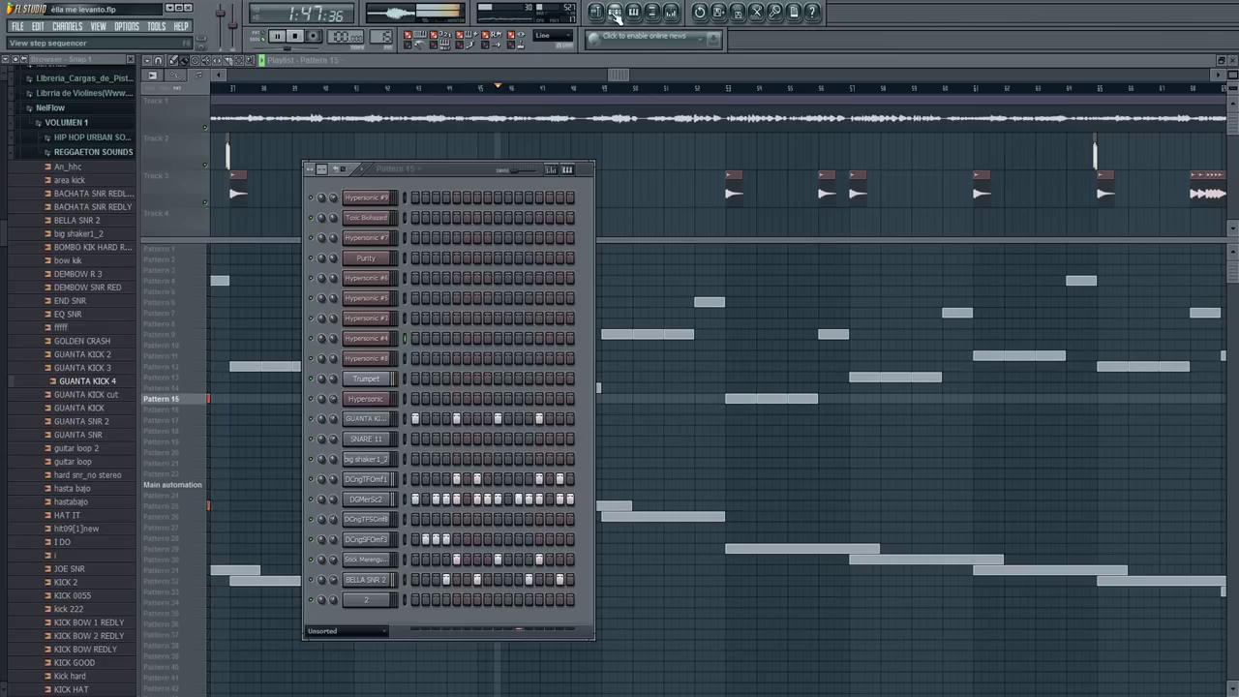
{"action": "left_click", "coordinate": [615, 12]}
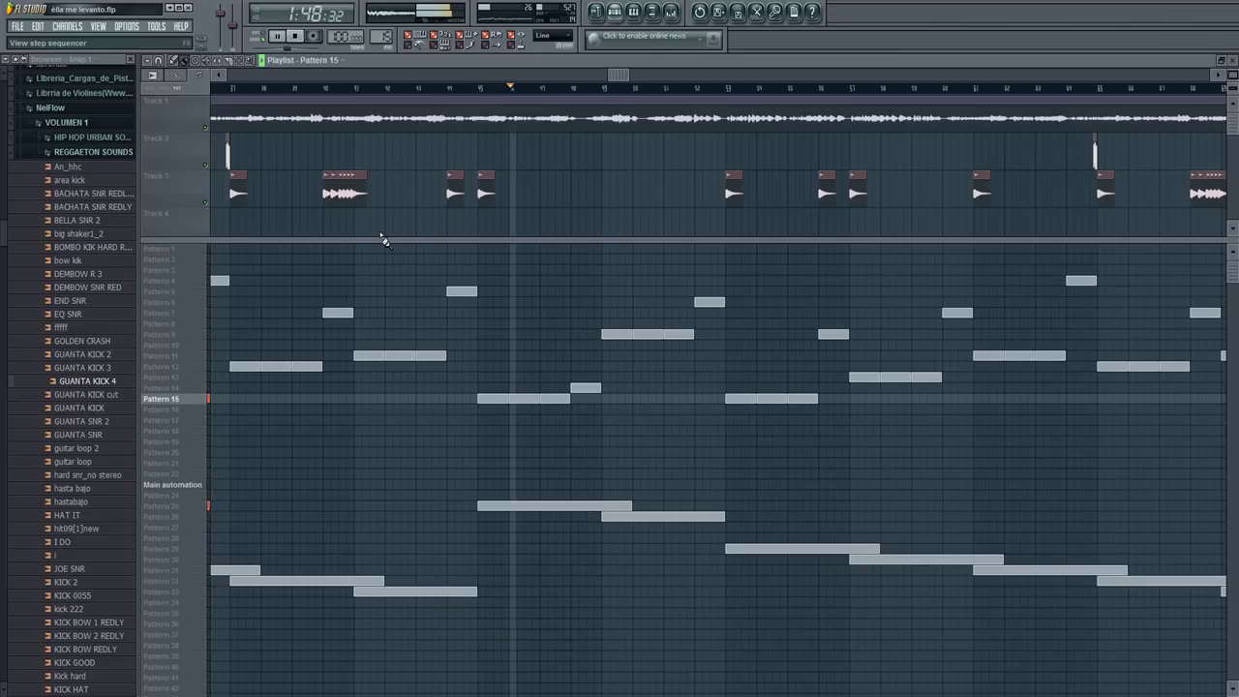
Select pattern 25, examine its Hypersonic #4 notes in the piano roll, and return to the playlist.
{"action": "left_click", "coordinate": [174, 505]}
{"action": "left_click", "coordinate": [614, 12]}
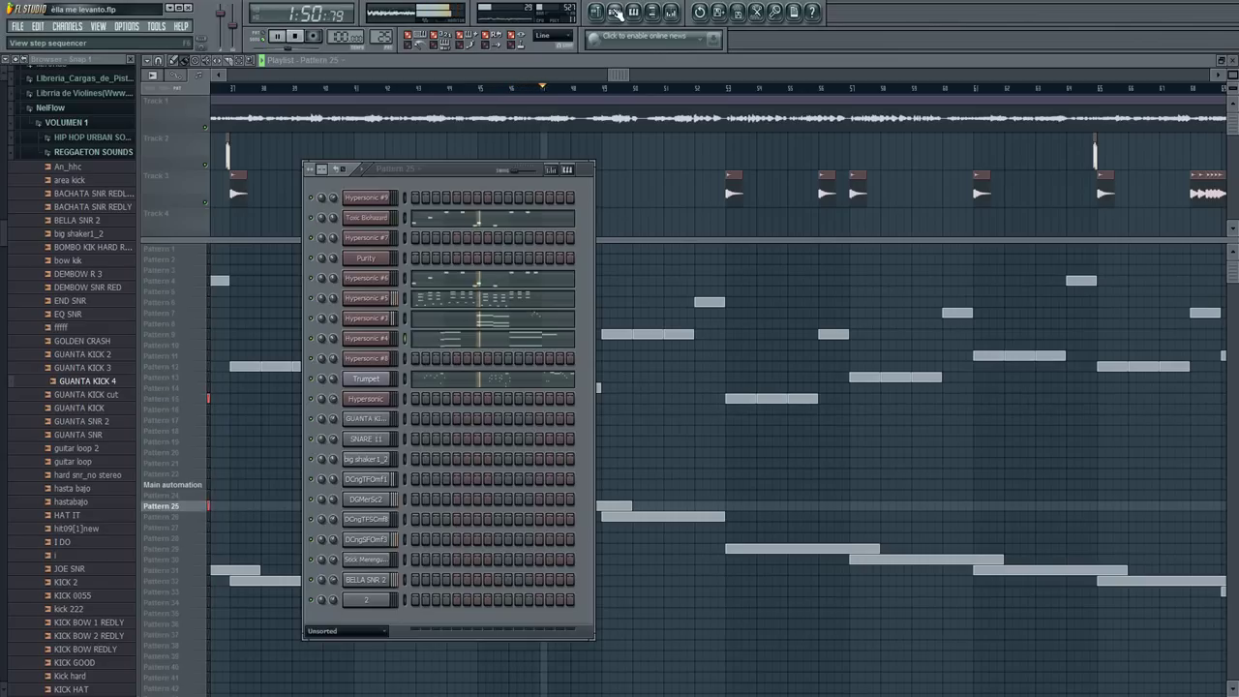
{"action": "left_click", "coordinate": [519, 337]}
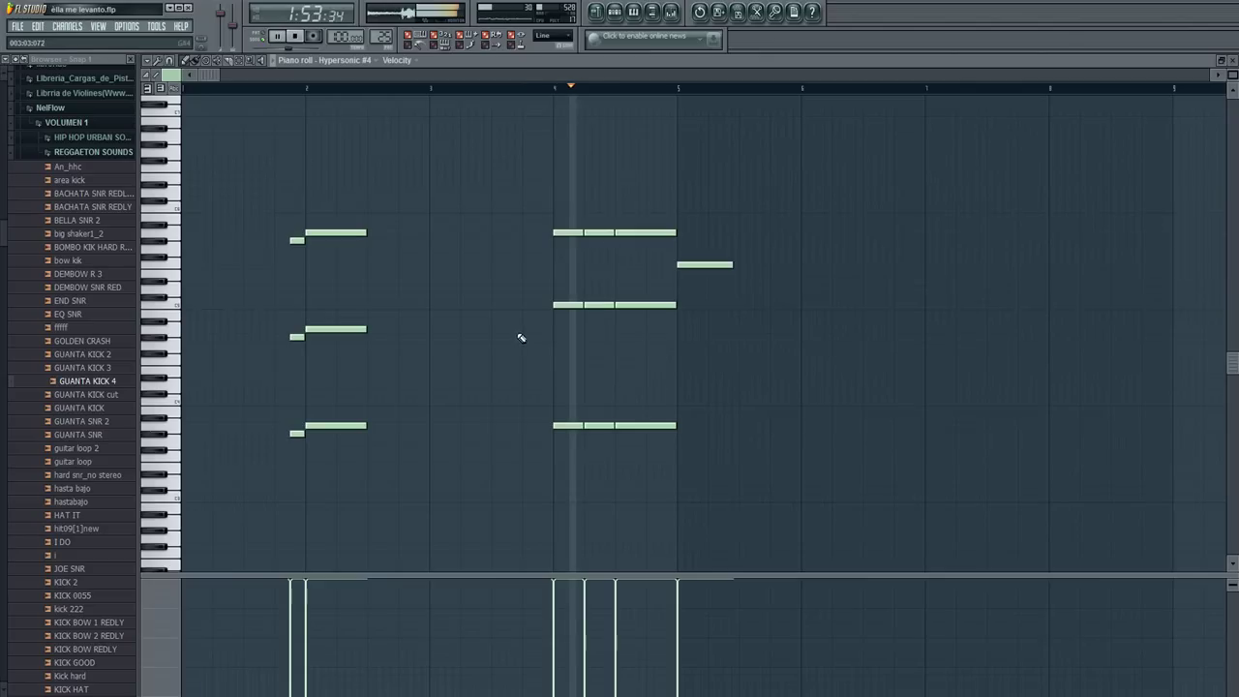
{"action": "left_click", "coordinate": [598, 12]}
Select pattern 26 in the playlist and check its channels in the step sequencer.
{"action": "left_click_drag", "start_coordinate": [618, 75], "coordinate": [706, 87]}
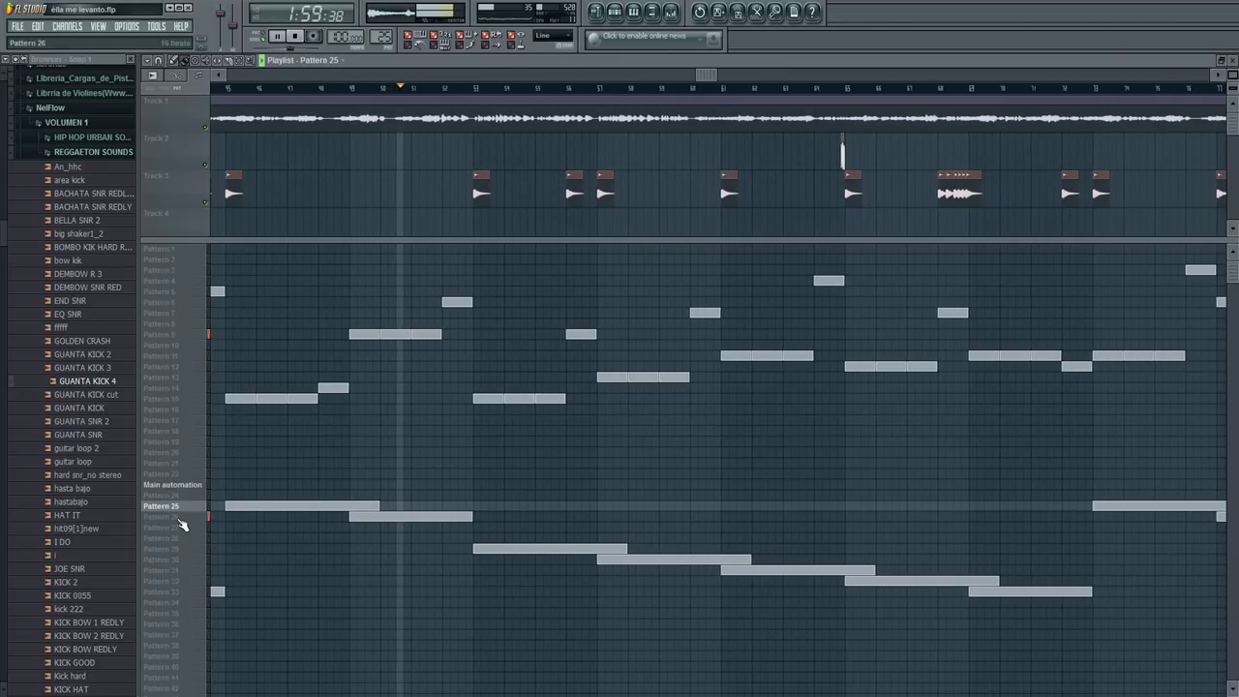
{"action": "left_click", "coordinate": [179, 517]}
{"action": "key", "text": "F6"}
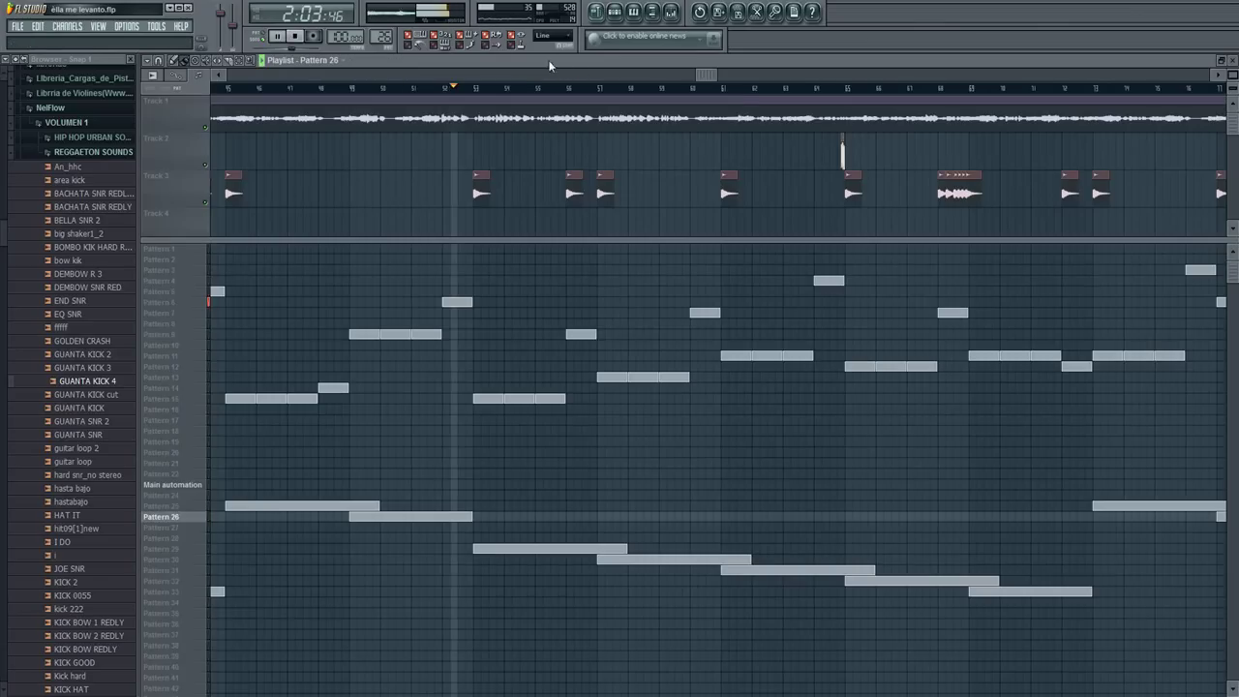
Select pattern 29, examine its Hypersonic #9 notes in the piano roll, and return to the playlist.
{"action": "left_click_drag", "start_coordinate": [703, 75], "coordinate": [738, 69]}
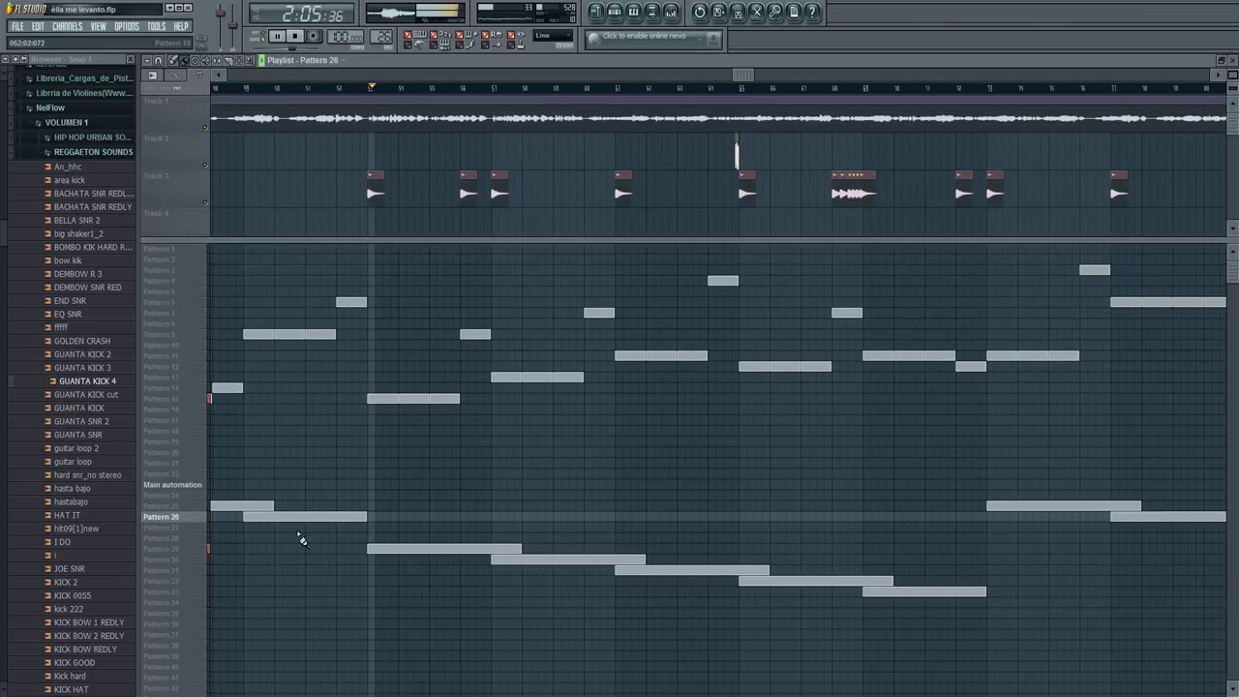
{"action": "left_click", "coordinate": [188, 549]}
{"action": "left_click", "coordinate": [616, 14]}
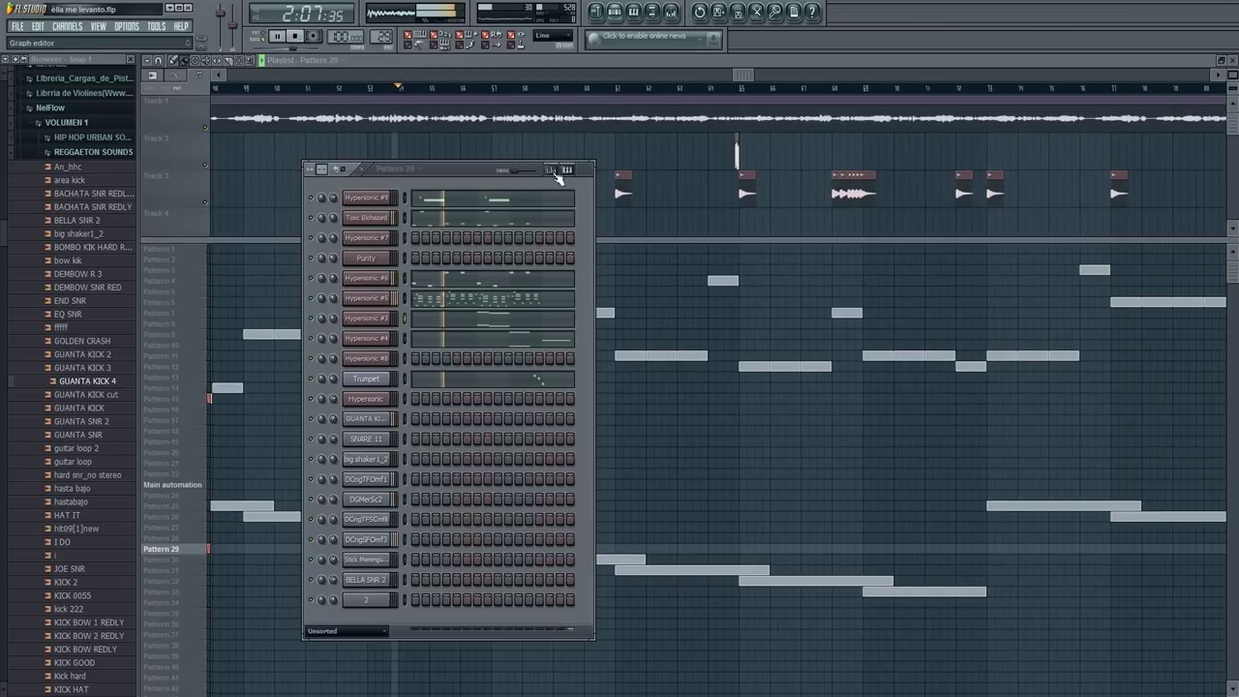
{"action": "left_click", "coordinate": [527, 208]}
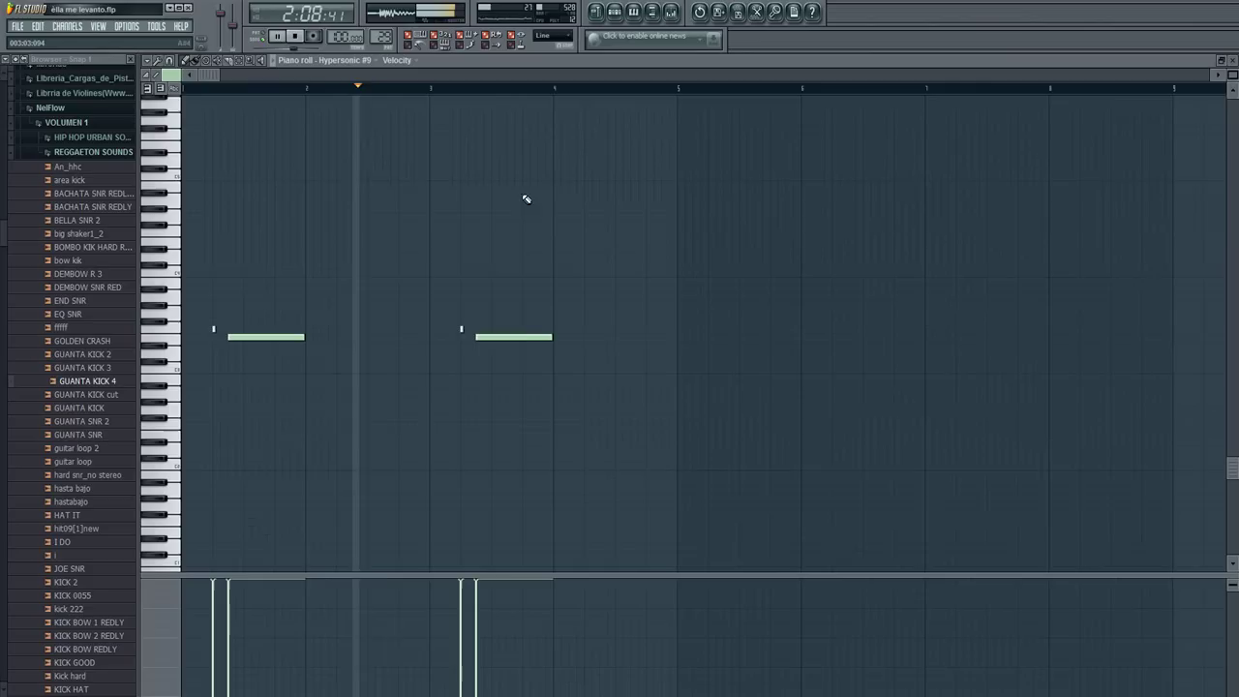
{"action": "left_click", "coordinate": [614, 14]}
{"action": "left_click", "coordinate": [599, 14]}
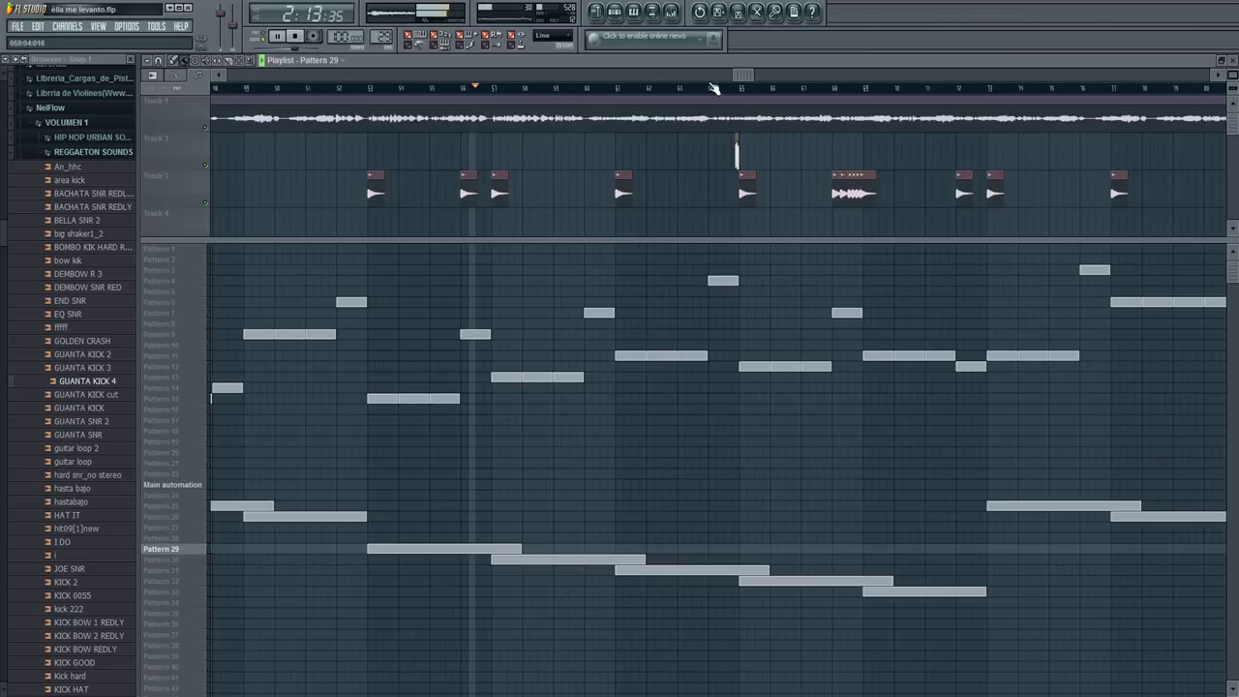
Show the mixer, reposition its window, examine the channel levels and Master effects, and close it.
{"action": "left_click", "coordinate": [100, 28]}
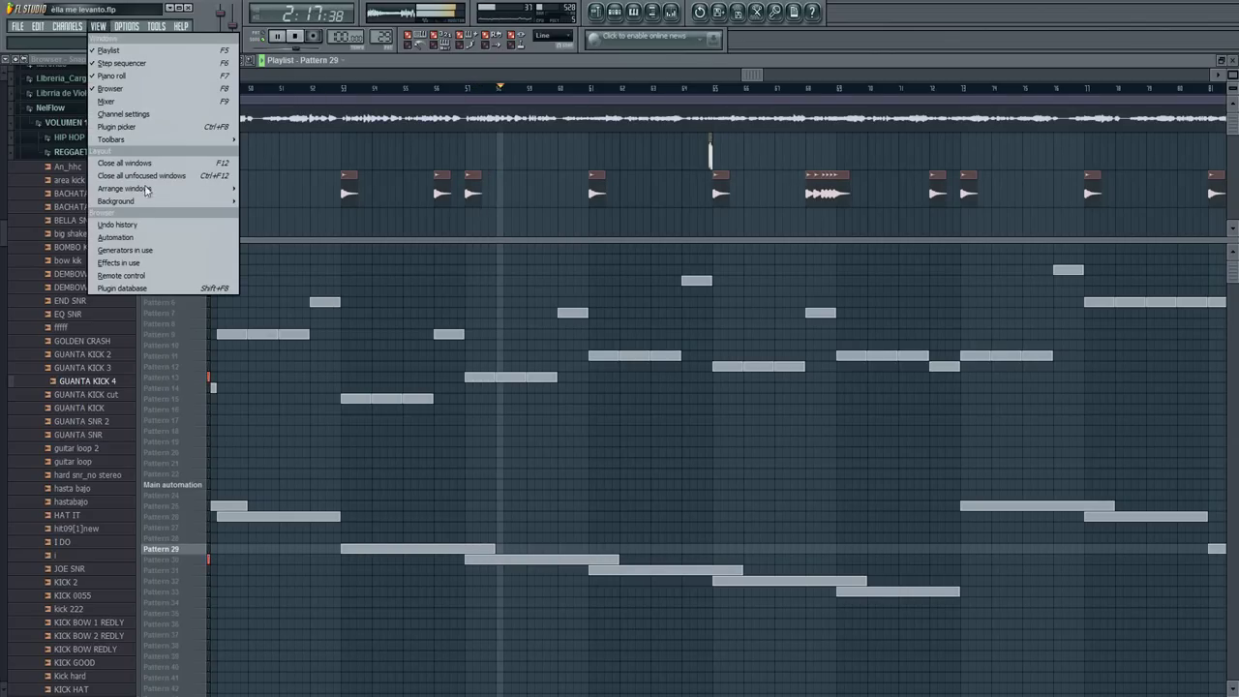
{"action": "left_click", "coordinate": [135, 101]}
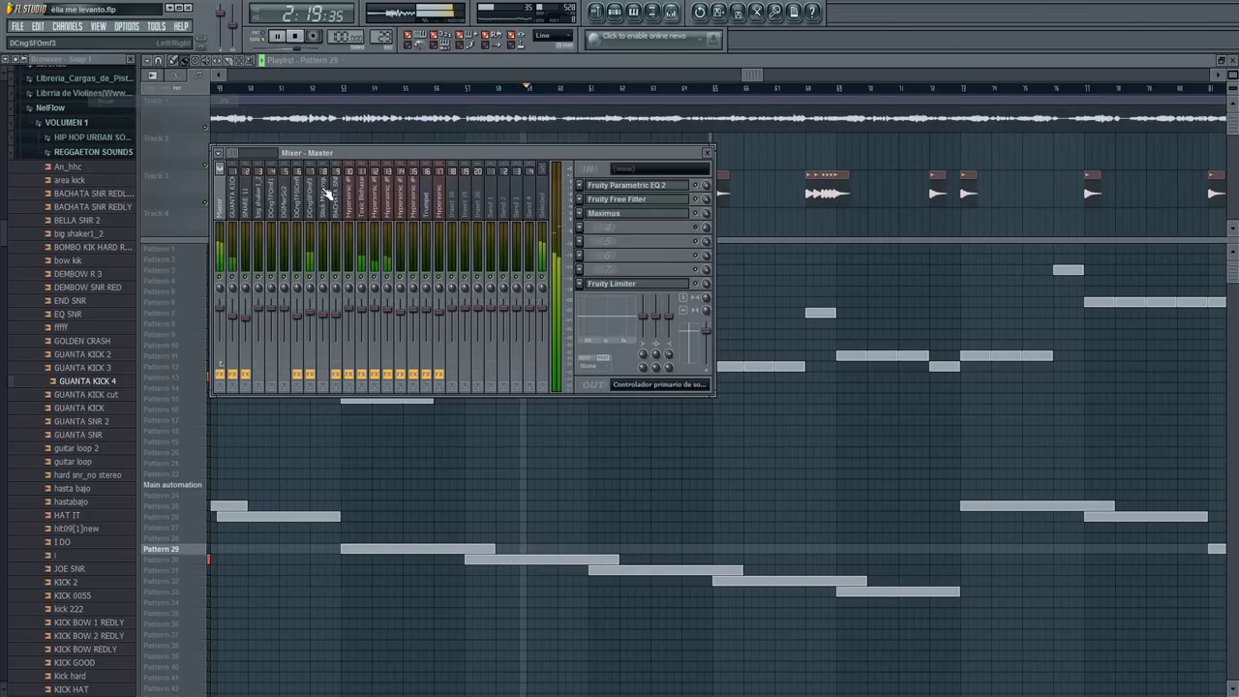
{"action": "left_click_drag", "start_coordinate": [376, 149], "coordinate": [473, 155]}
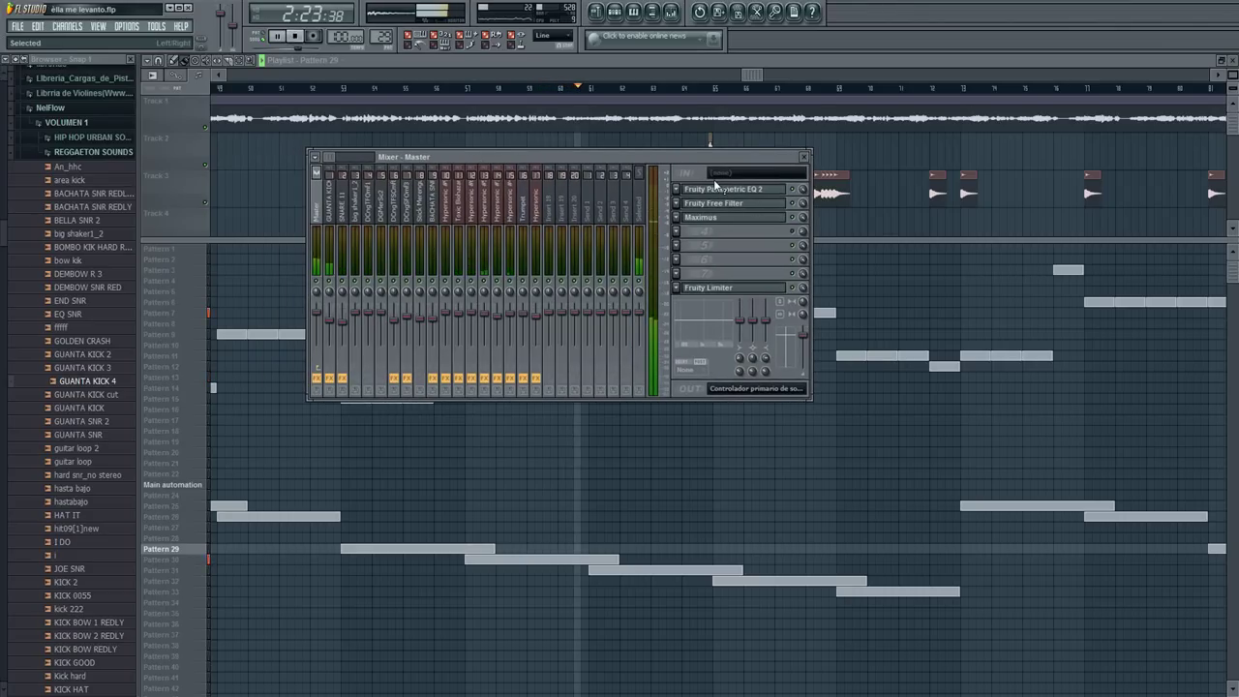
{"action": "left_click", "coordinate": [806, 158]}
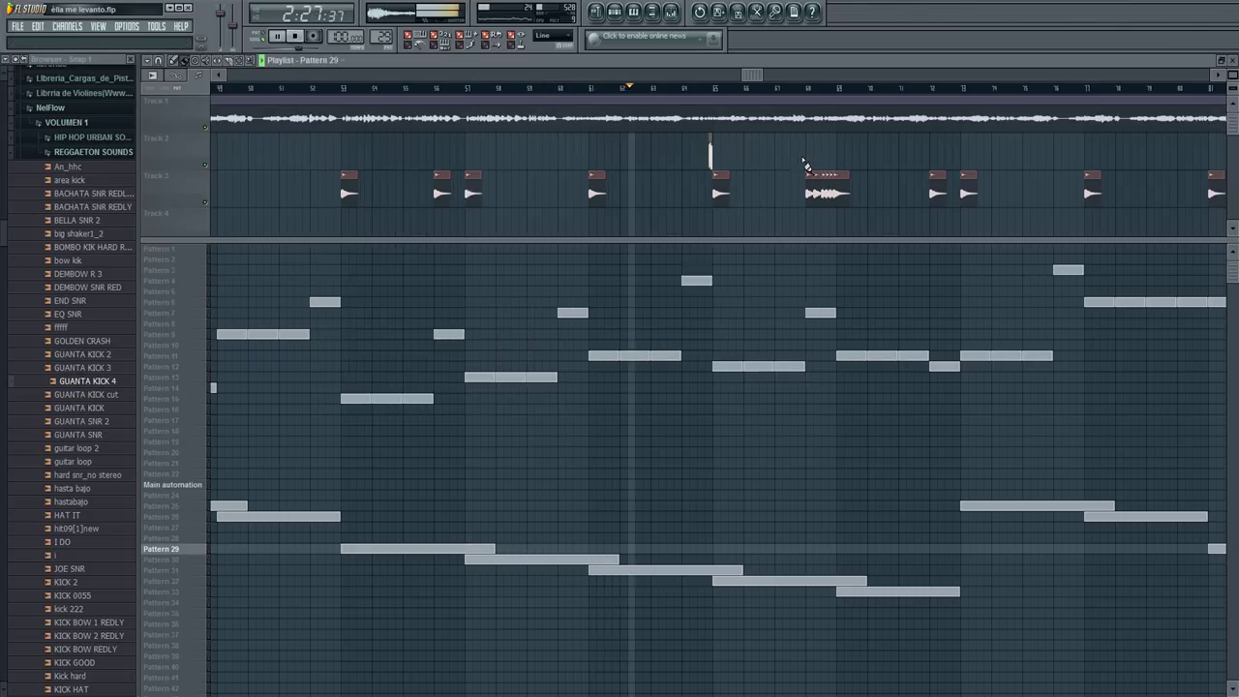
Select pattern 31 in the playlist and examine its channels in the step sequencer.
{"action": "left_click", "coordinate": [172, 559]}
{"action": "left_click", "coordinate": [177, 571]}
{"action": "left_click", "coordinate": [615, 13]}
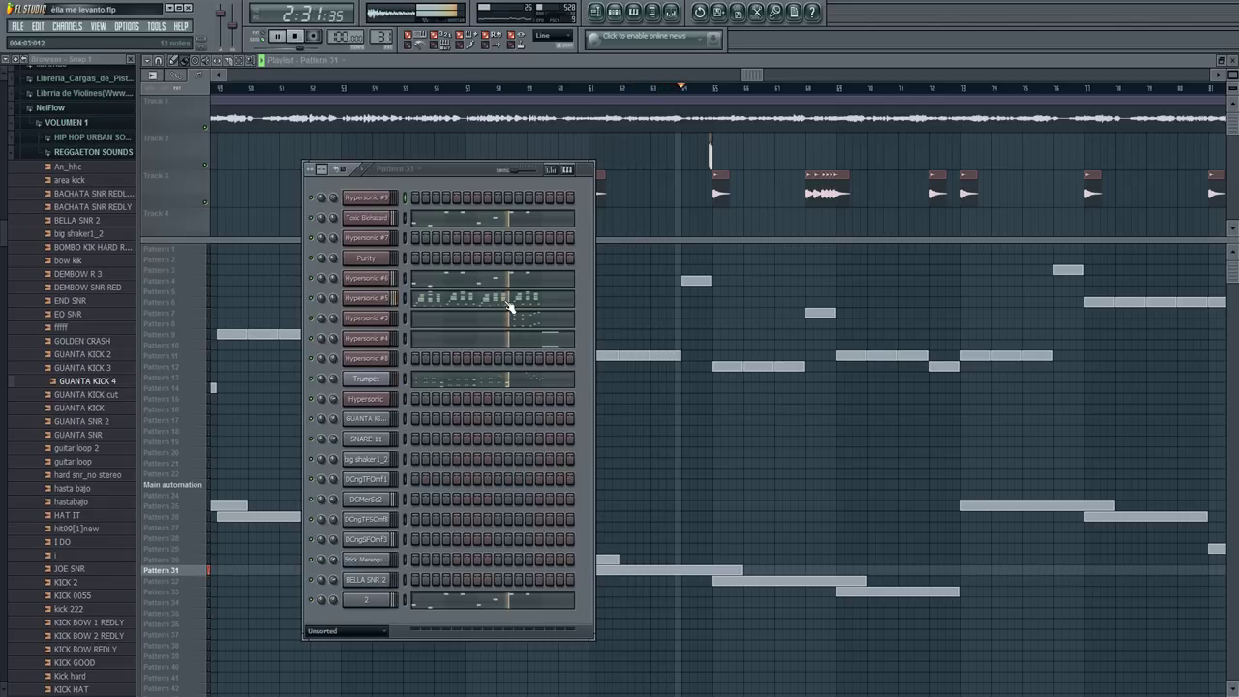
Alternate Track 1 between muted and audible during playback to compare the arrangement with and without its audio, leaving the track muted.
{"action": "left_click", "coordinate": [205, 128]}
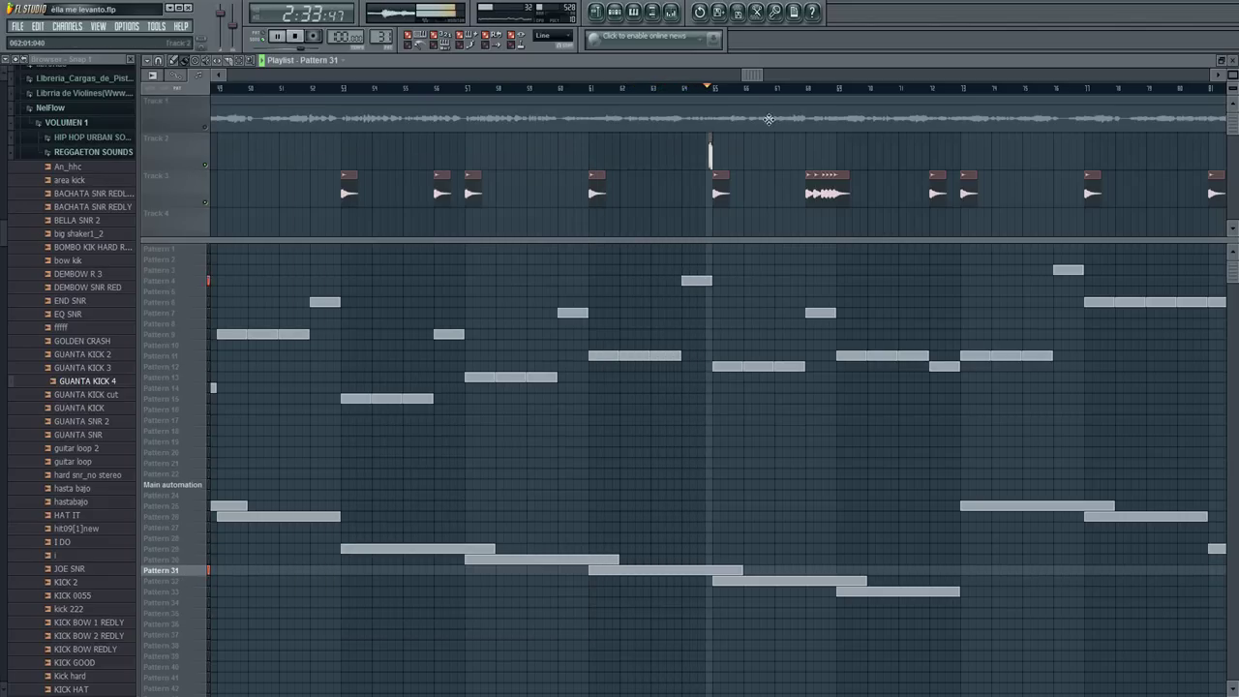
{"action": "left_click_drag", "start_coordinate": [756, 82], "coordinate": [873, 76]}
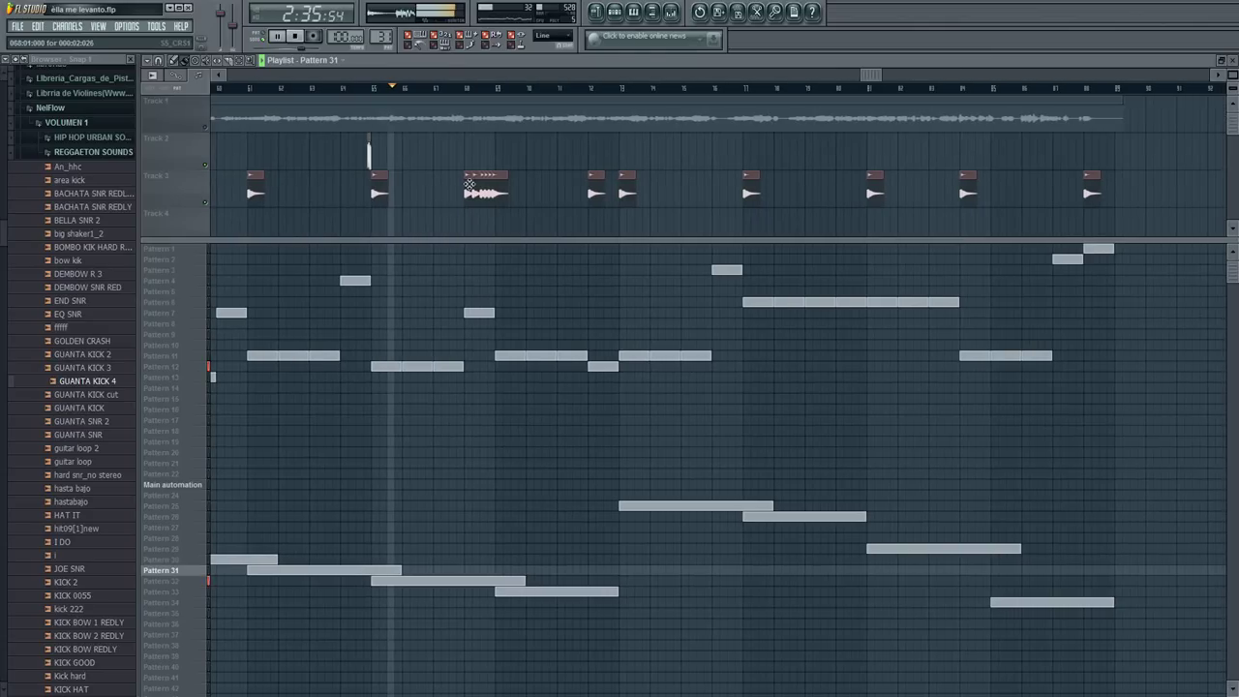
{"action": "left_click", "coordinate": [205, 128]}
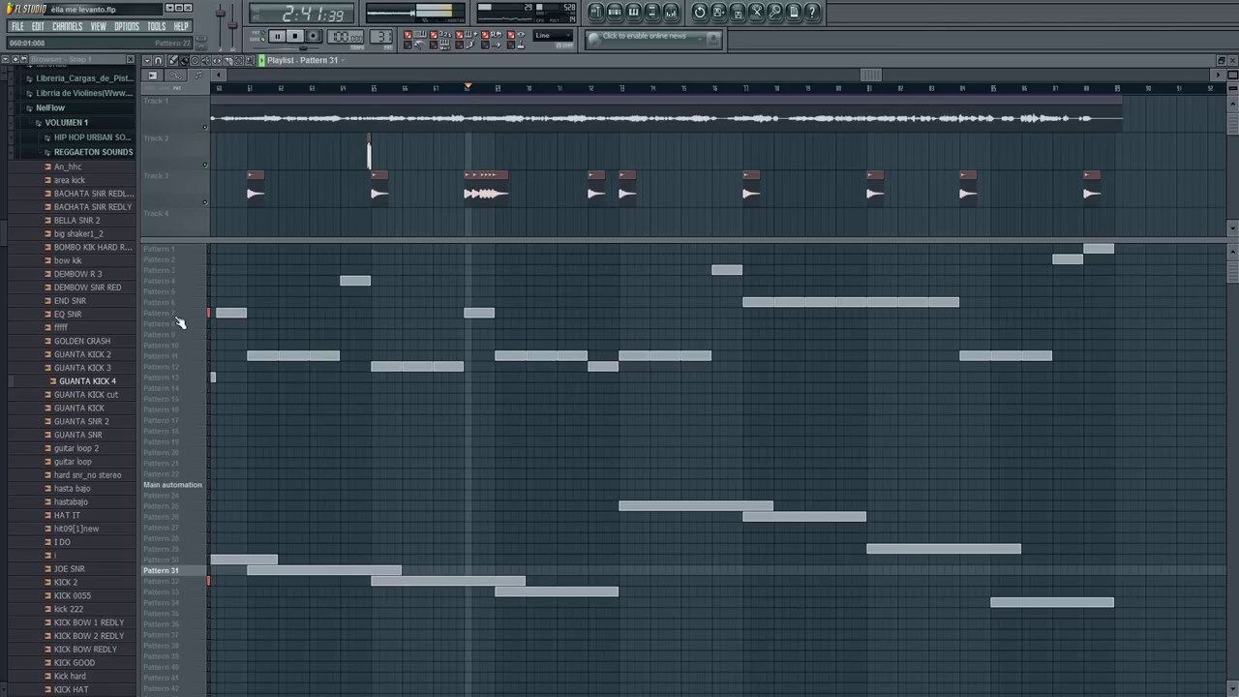
{"action": "left_click", "coordinate": [206, 129]}
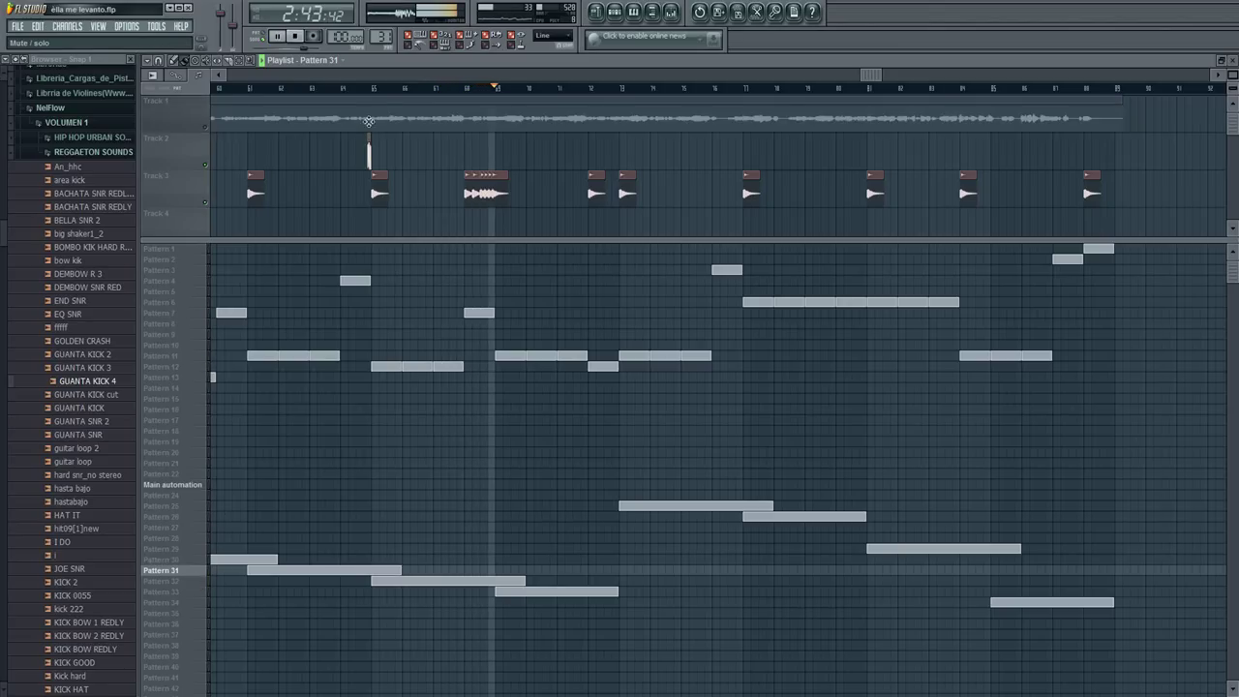
{"action": "left_click_drag", "start_coordinate": [872, 74], "coordinate": [910, 76]}
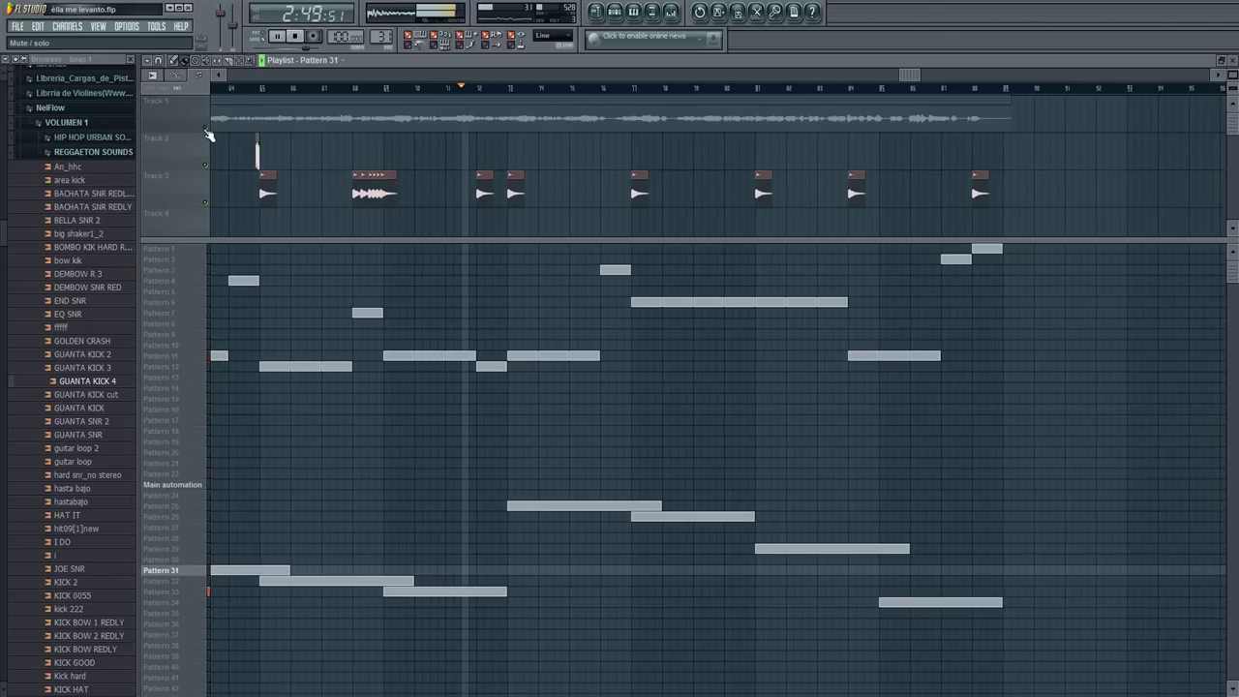
{"action": "left_click", "coordinate": [206, 129]}
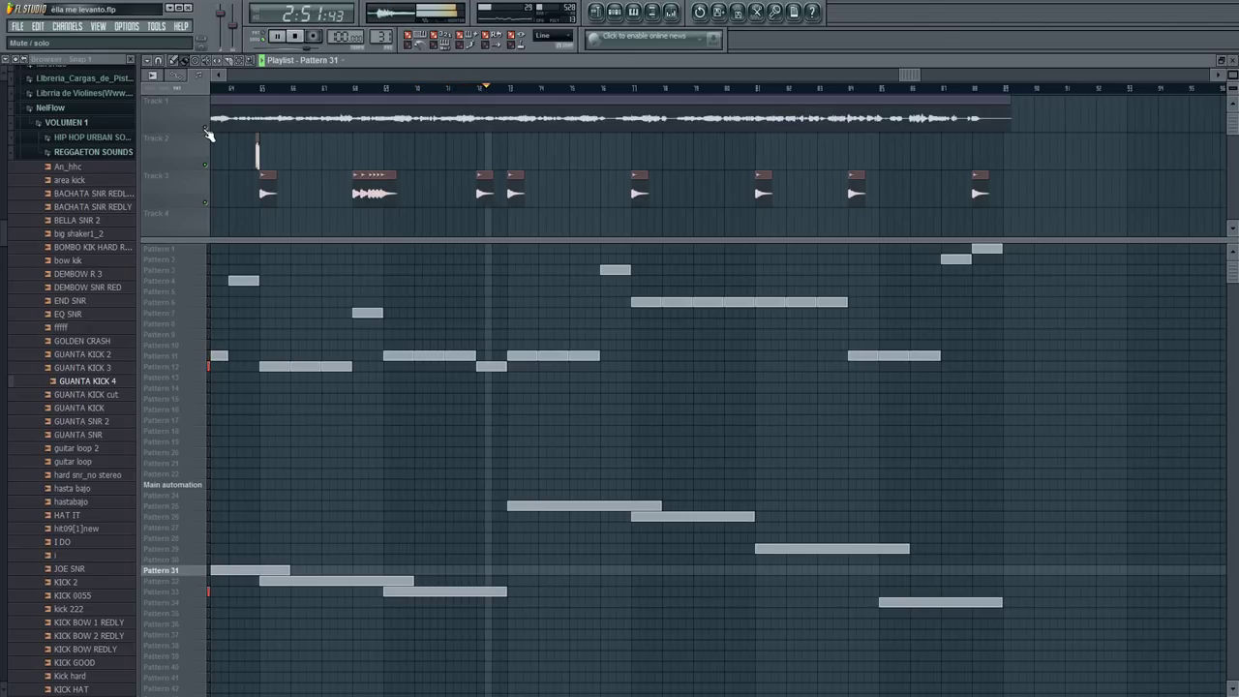
{"action": "left_click", "coordinate": [206, 130]}
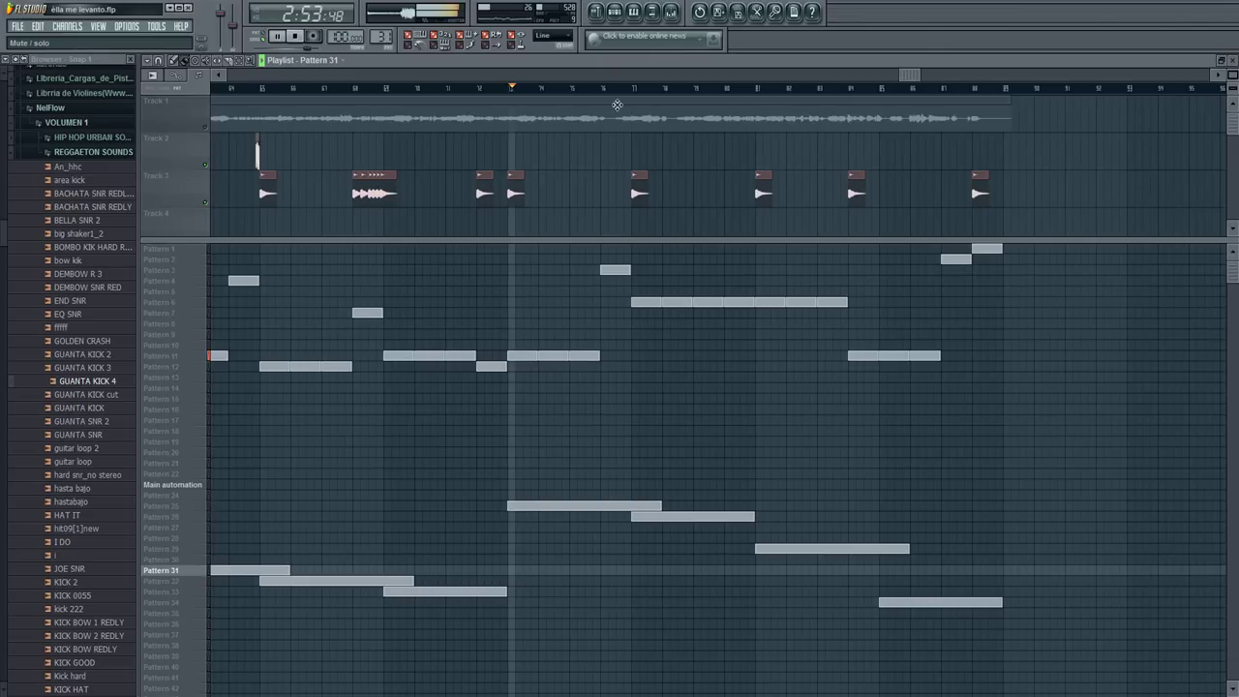
Make Track 1 audible during playback to hear its audio with the final section, and mute it again.
{"action": "left_click", "coordinate": [941, 76]}
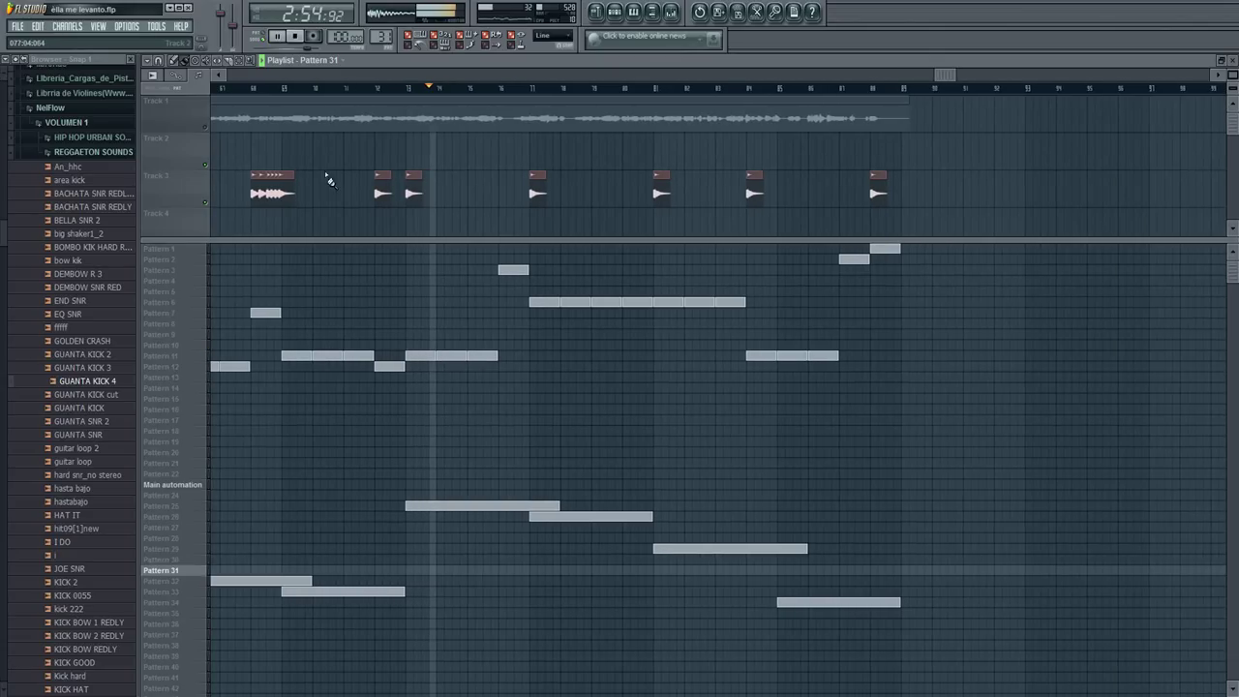
{"action": "left_click", "coordinate": [205, 129]}
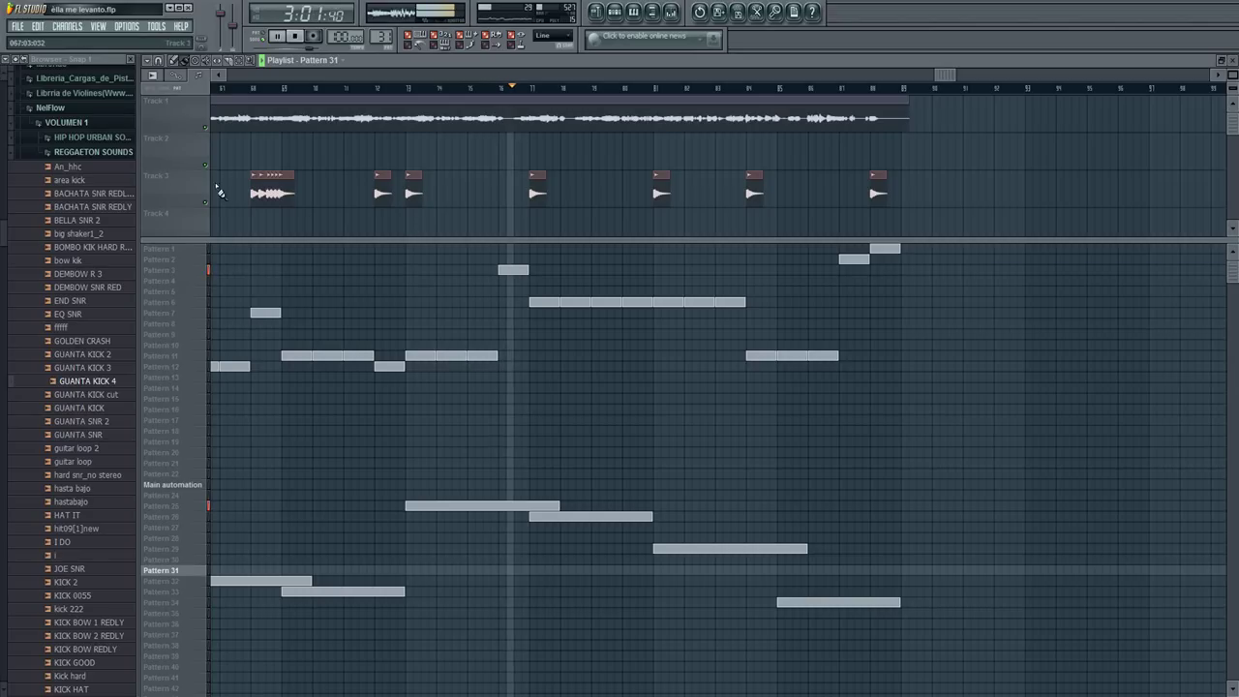
{"action": "left_click", "coordinate": [206, 131]}
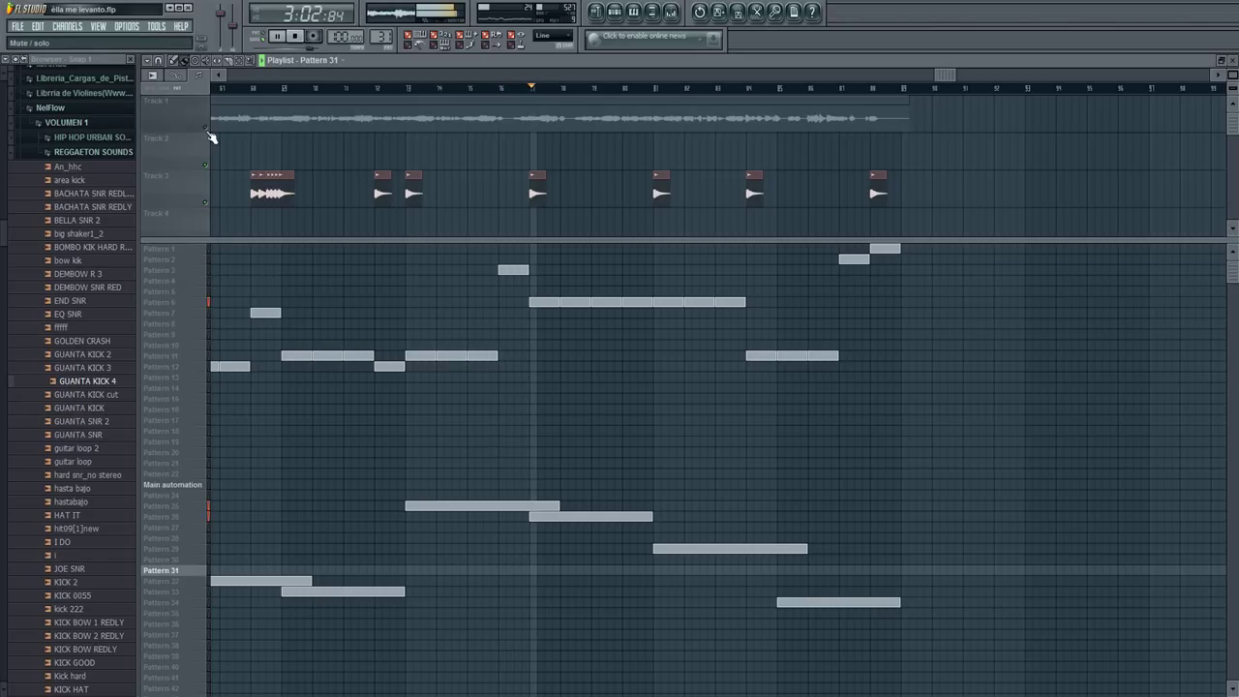
Select pattern 6 in the playlist, examine its drum steps in the step sequencer, and unmute Track 1.
{"action": "left_click", "coordinate": [190, 303]}
{"action": "left_click", "coordinate": [614, 12]}
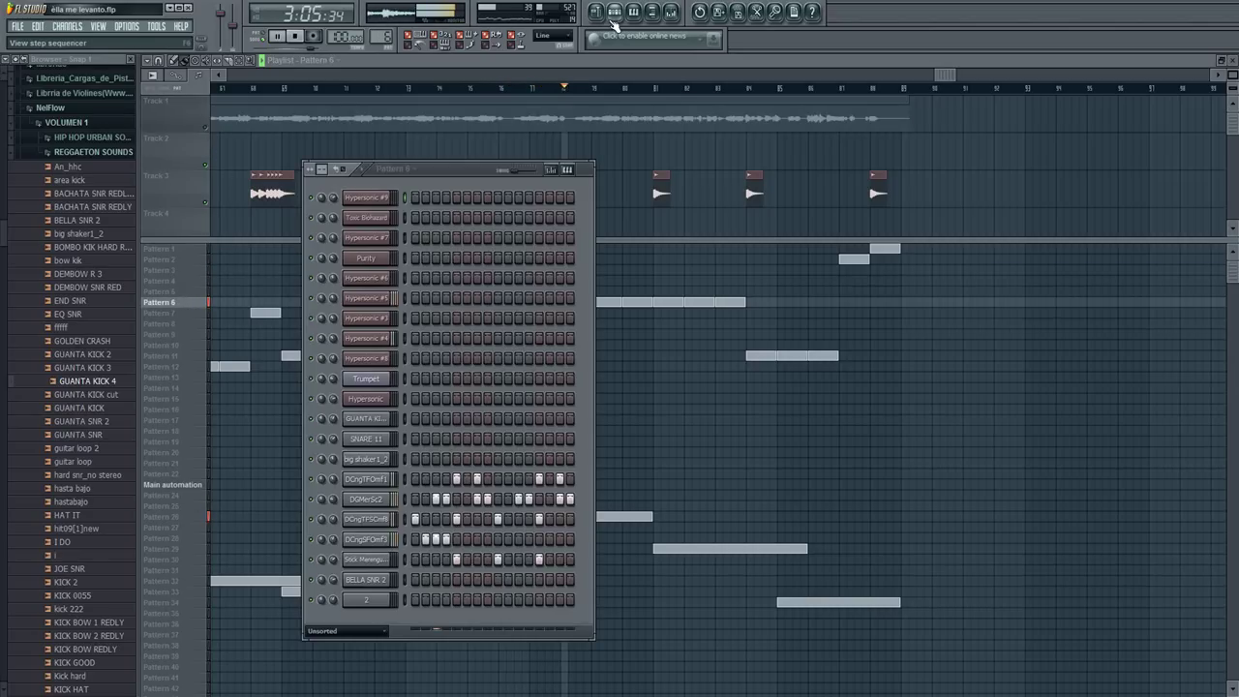
{"action": "left_click", "coordinate": [208, 131]}
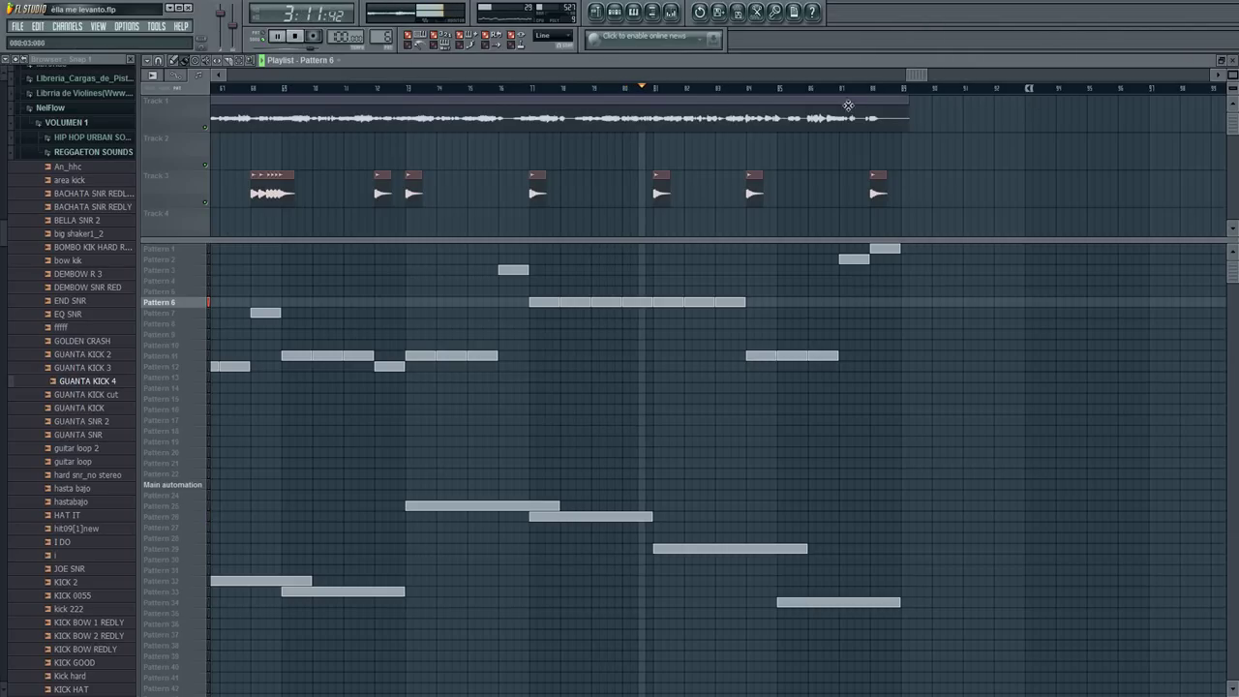
Select pattern 29 in the playlist, examine its channels in the step sequencer, and close the sequencer.
{"action": "left_click", "coordinate": [167, 538]}
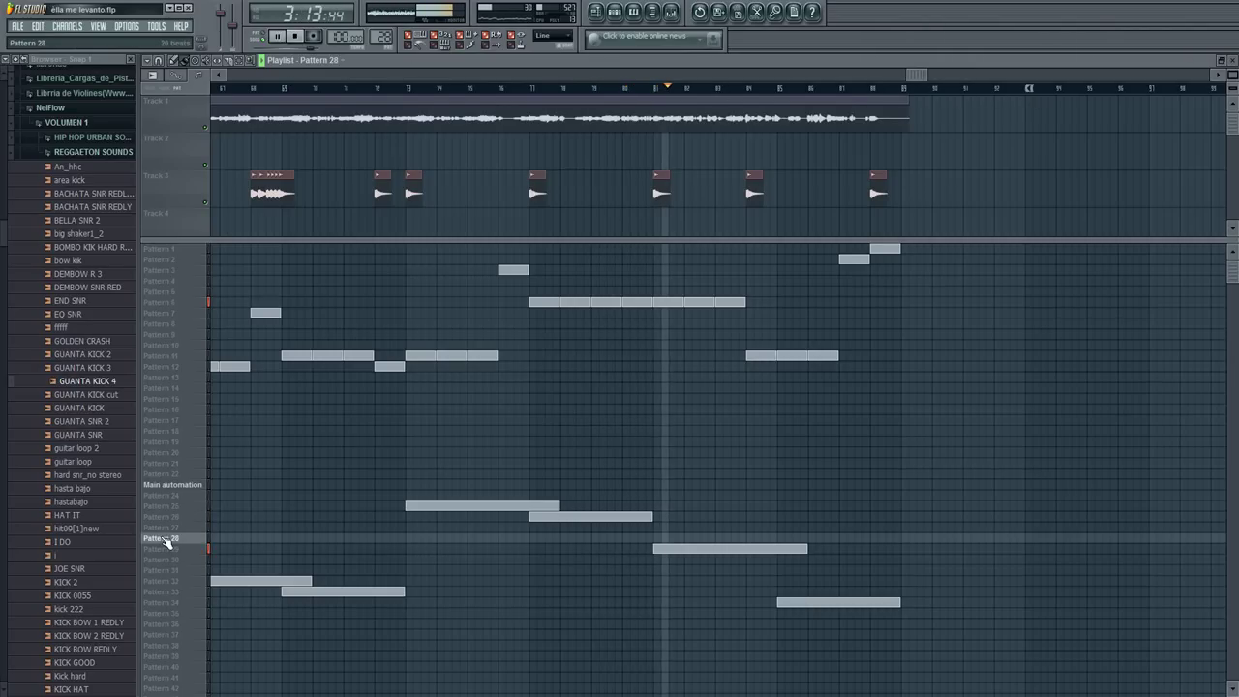
{"action": "left_click", "coordinate": [169, 549]}
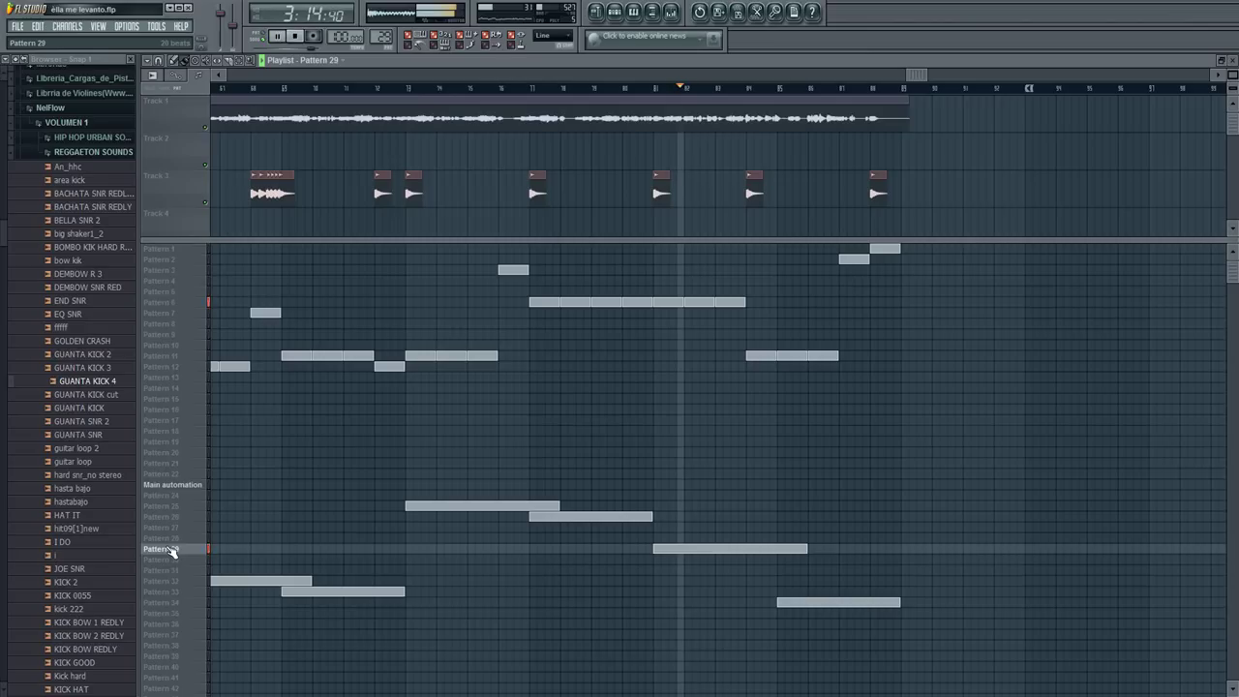
{"action": "left_click", "coordinate": [613, 17]}
{"action": "key", "text": "F6"}
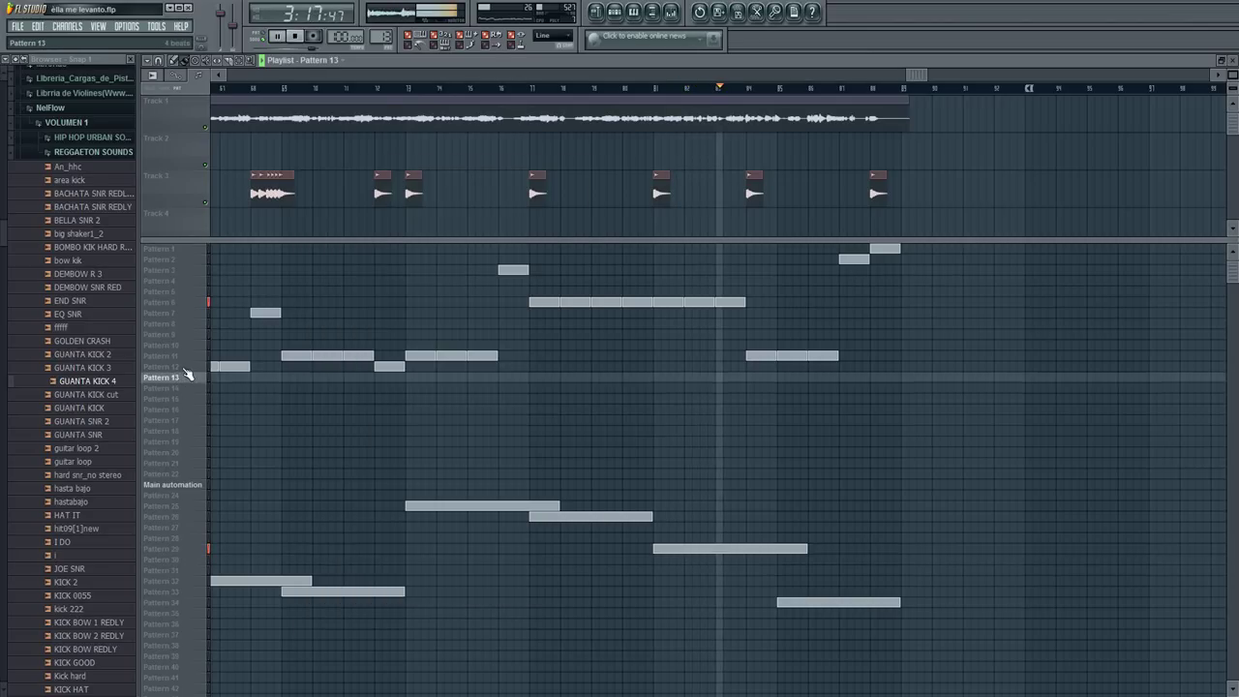
Select pattern 11, examine its kick and snare steps in the step sequencer, and return to the end of the playlist arrangement.
{"action": "left_click", "coordinate": [186, 360]}
{"action": "left_click", "coordinate": [613, 14]}
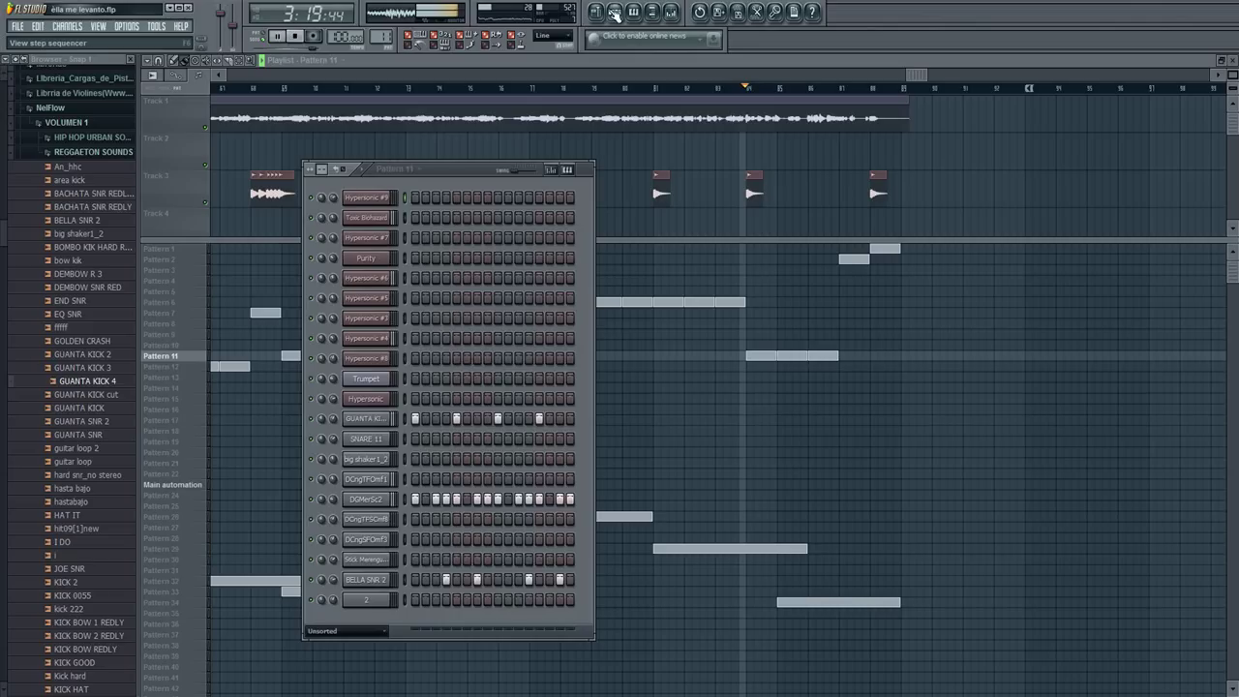
{"action": "key", "text": "F6"}
{"action": "left_click_drag", "start_coordinate": [914, 75], "coordinate": [989, 69]}
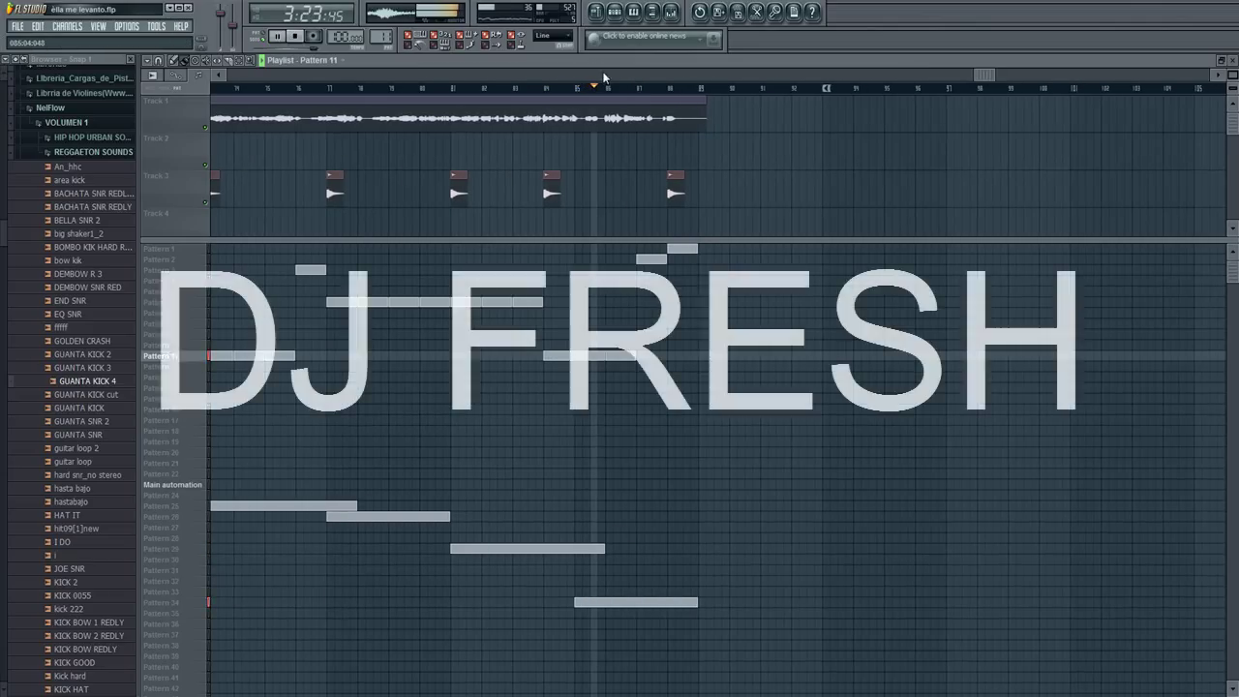